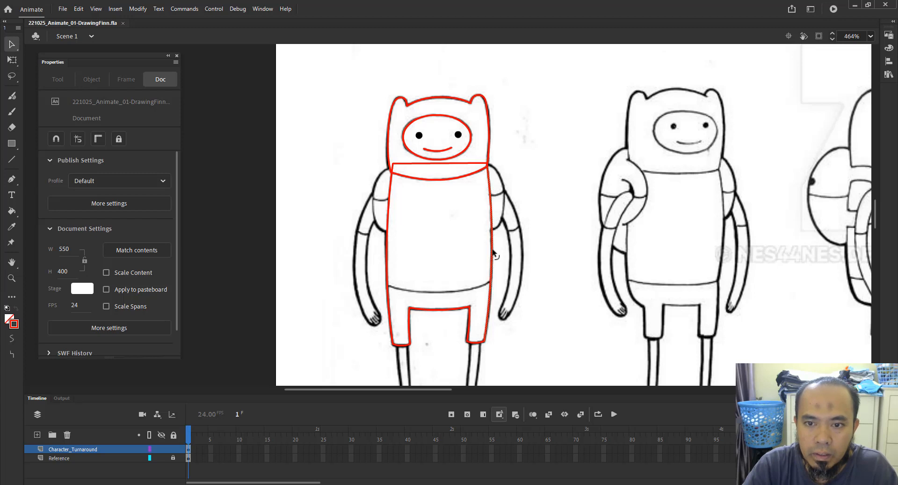
left_click(492, 250)
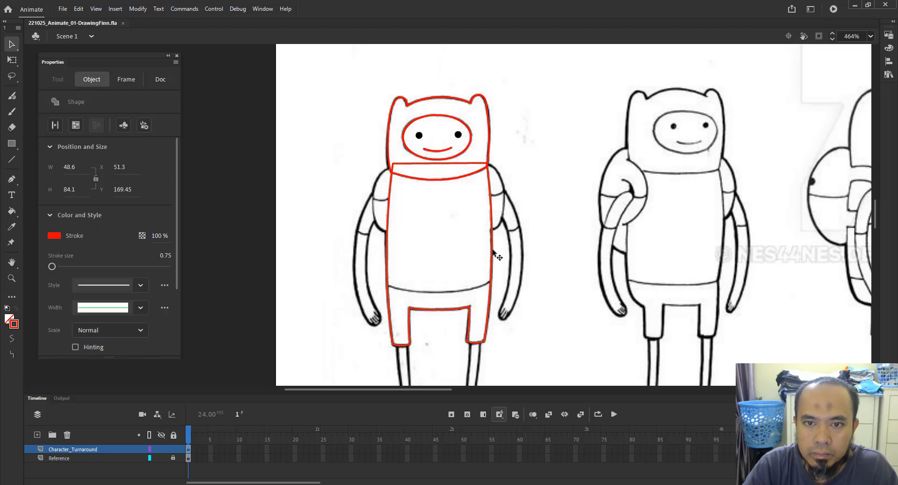
left_click(433, 110)
left_click_drag(449, 99, 585, 83)
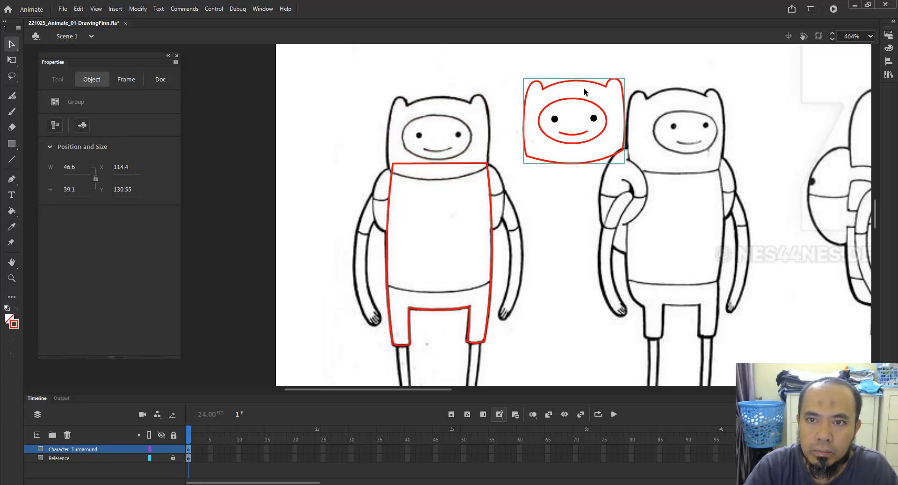
key("ctrl+z")
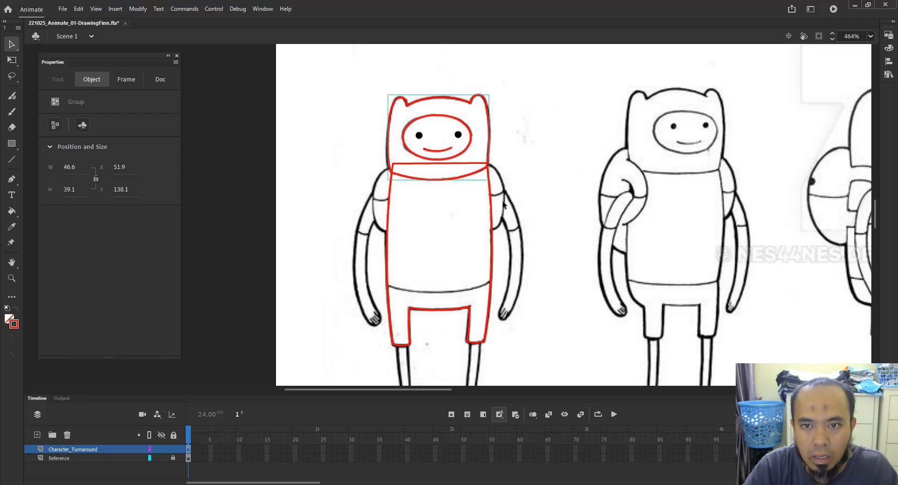
Select all the red body outline strokes and group them into one object.
left_click(492, 213)
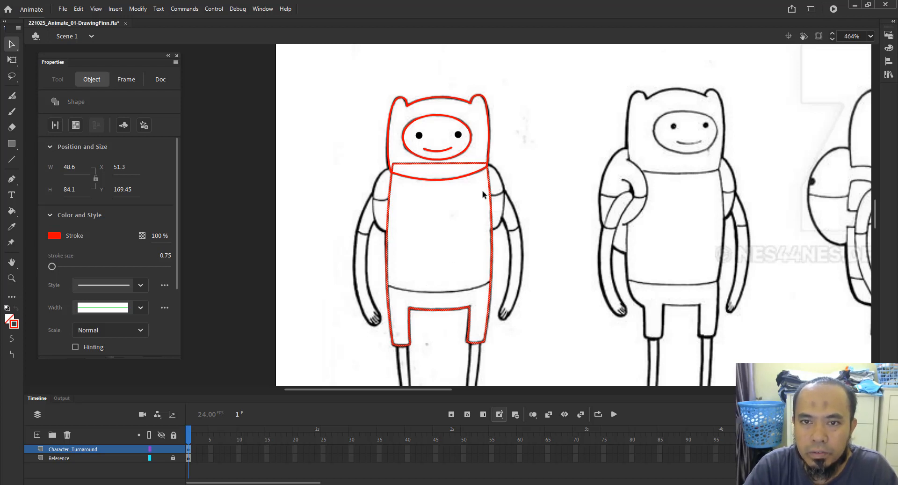
left_click(488, 132)
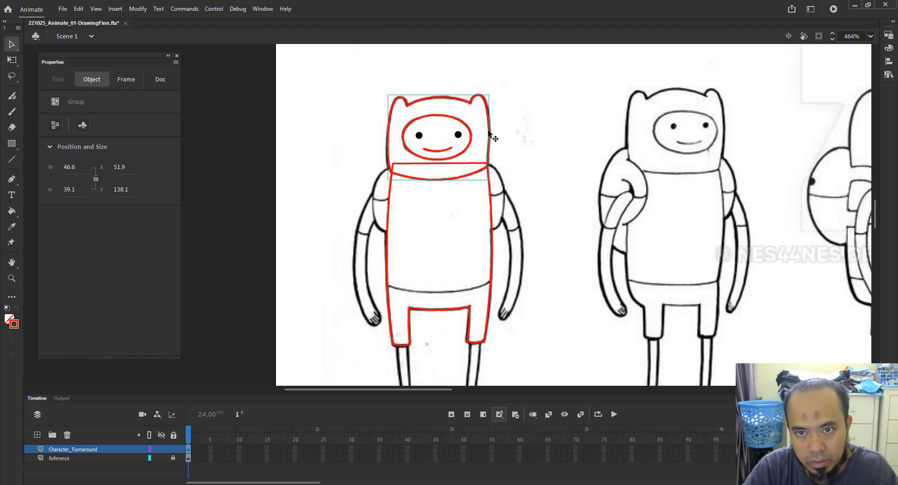
double_click(489, 197)
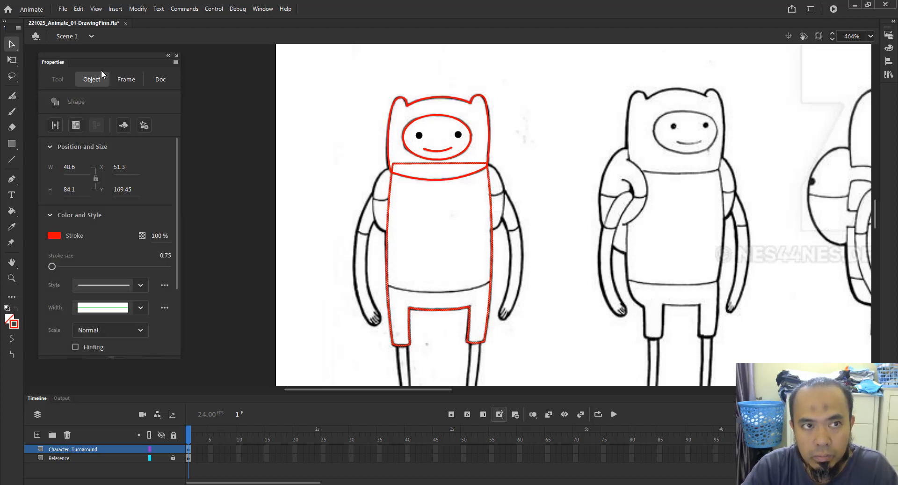
left_click(145, 10)
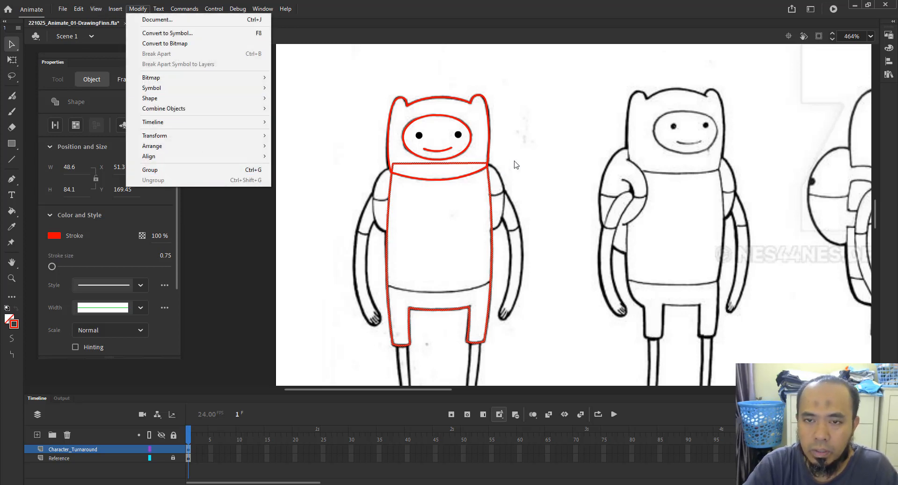
left_click(160, 173)
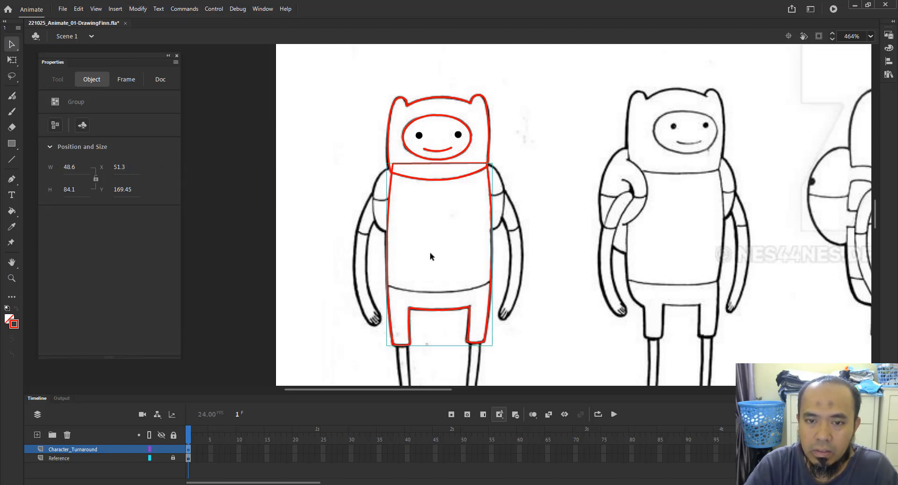
left_click(523, 189)
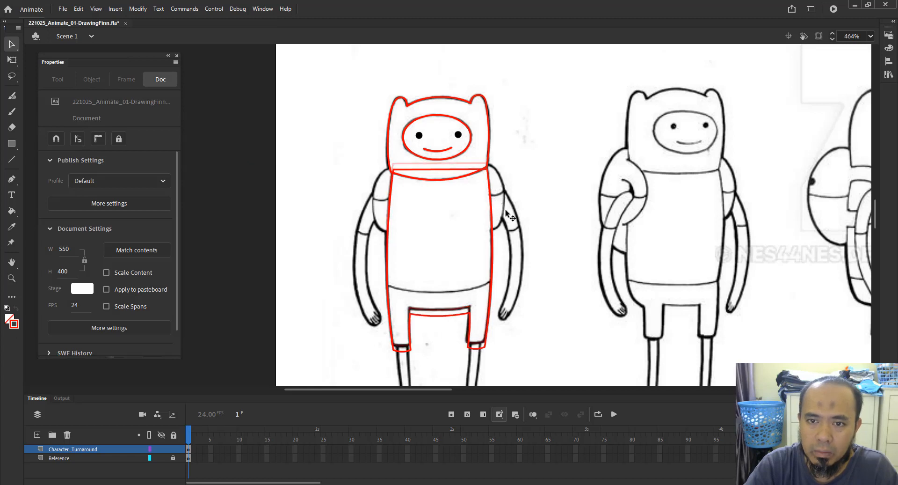
left_click_drag(480, 197, 580, 215)
key("ctrl+z")
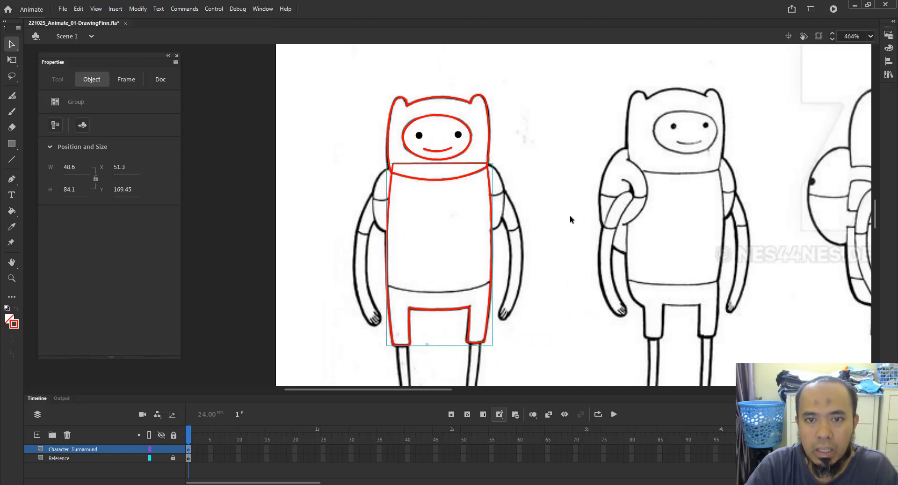
Draw a short line across the right sleeve near the shoulder and zoom in on it.
left_click(575, 187)
key("n")
left_click_drag(466, 222, 518, 216)
key("z")
mouse_move(428, 189)
left_mouse_down()
mouse_move(568, 240)
mouse_move(555, 239)
left_mouse_up()
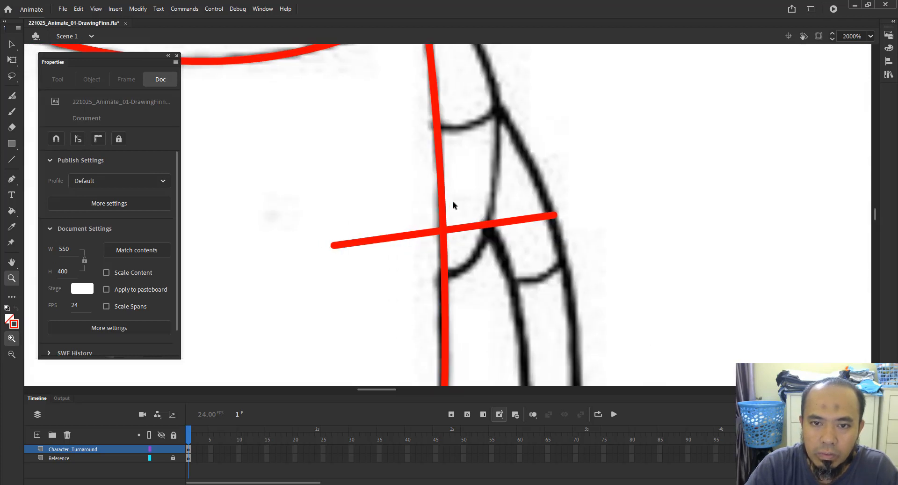
Try to bend the new sleeve line, then undo everything back to before it was drawn.
key("v")
left_click_drag(442, 200, 353, 208)
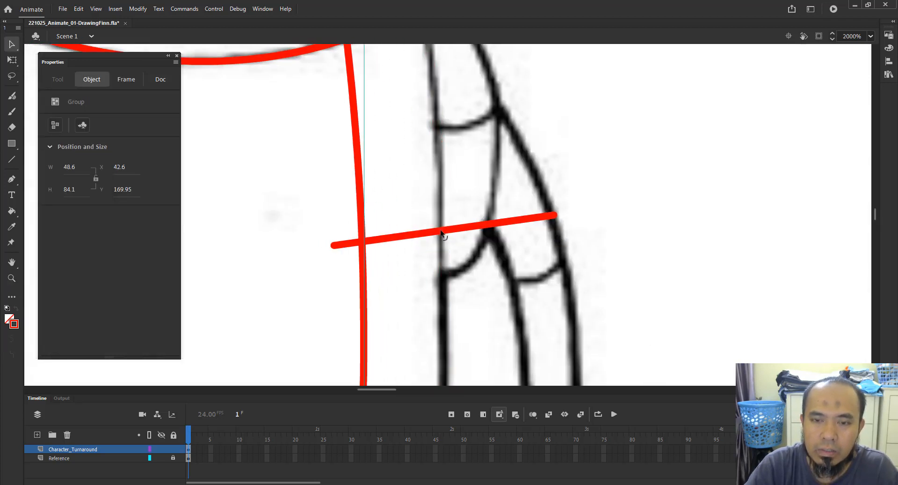
left_click_drag(441, 232, 445, 252)
key("ctrl+z")
key("ctrl+z")
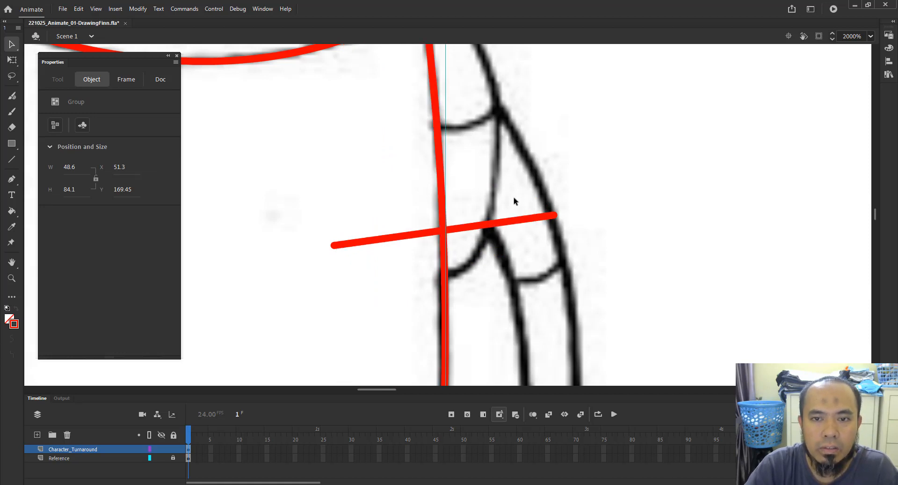
key("ctrl+z")
key("ctrl+z")
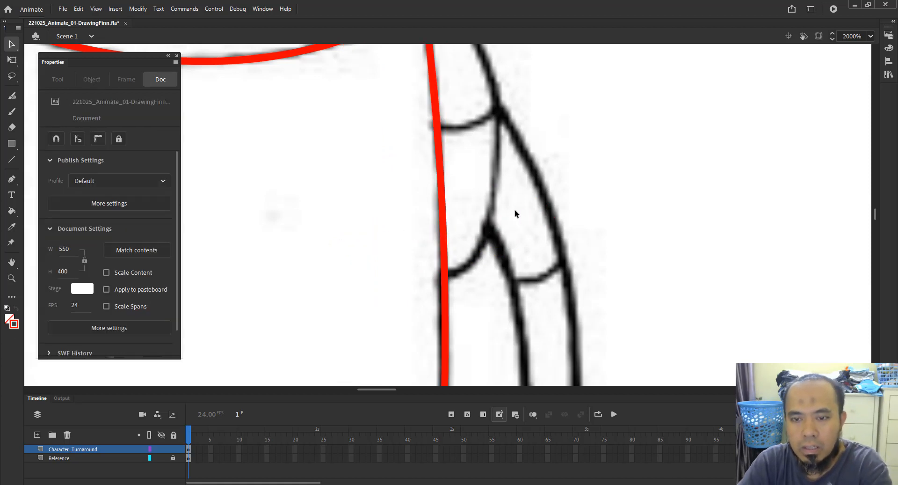
Open the body group for editing and zoom in on the torso.
key("ctrl+minus")
key("ctrl+minus")
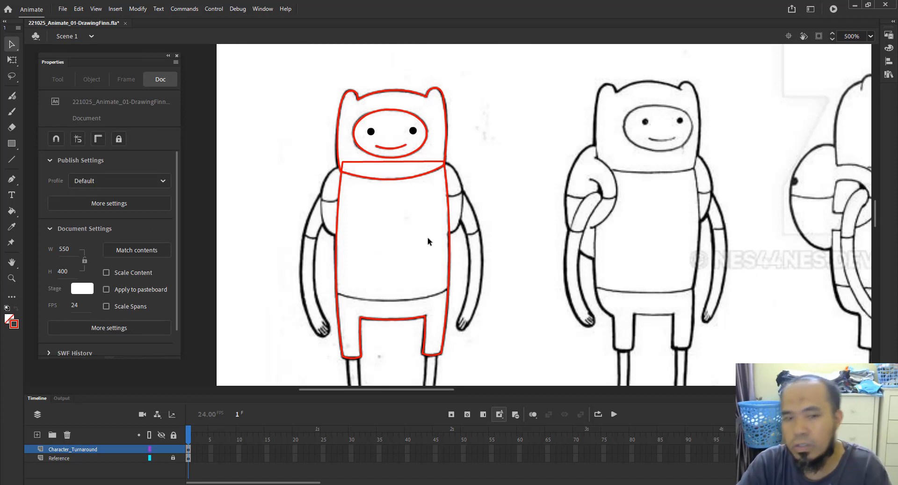
left_click(448, 191)
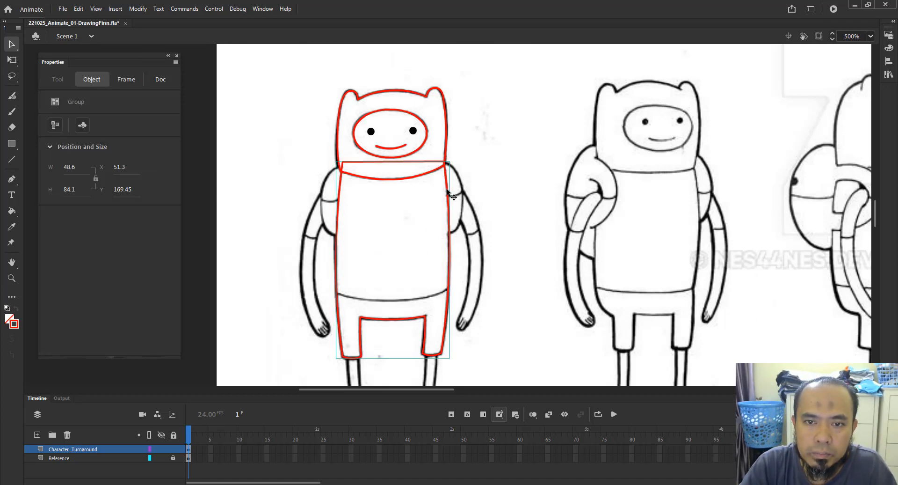
double_click(448, 192)
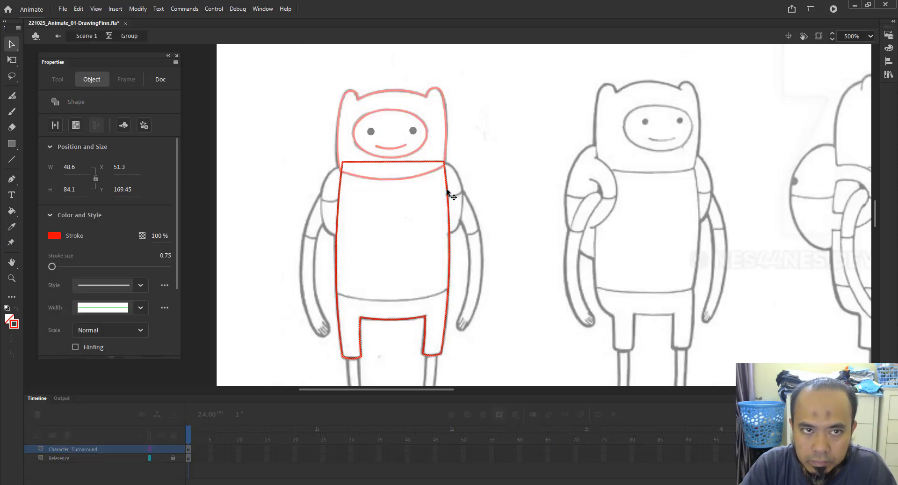
left_click(365, 236)
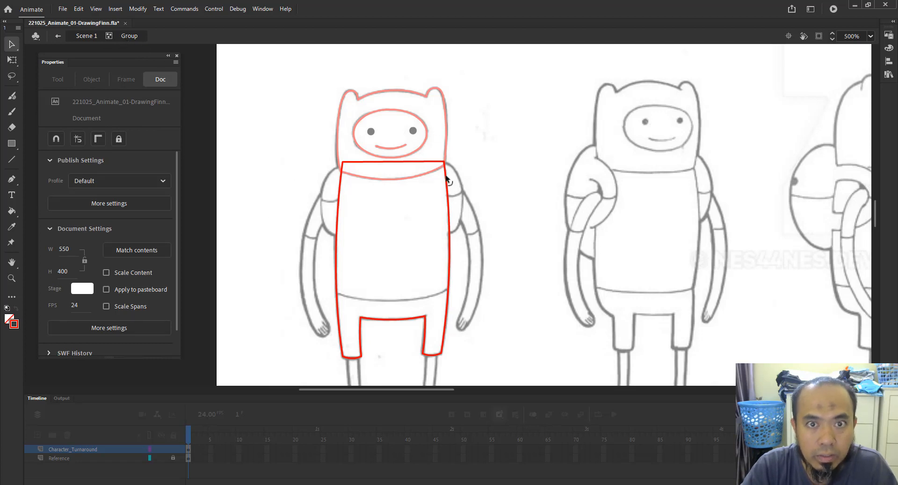
key("z")
left_click_drag(310, 151, 485, 368)
scroll(567, 310, "right", 3)
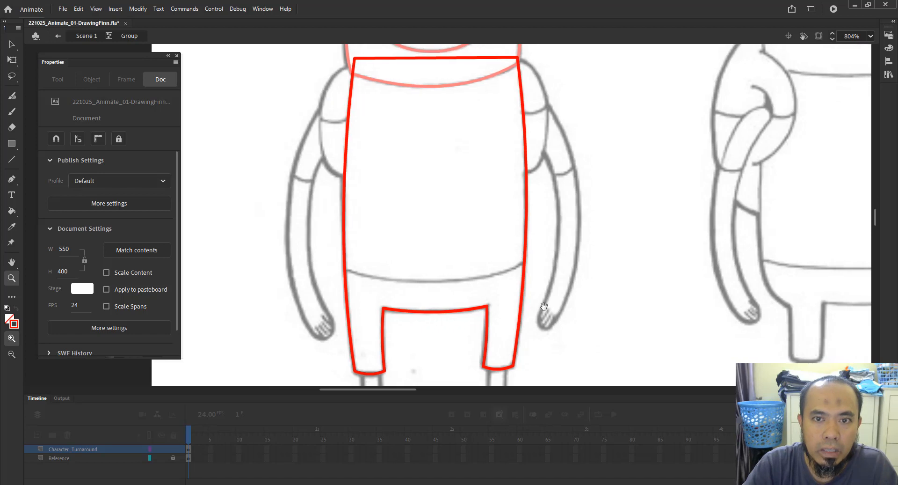
key("v")
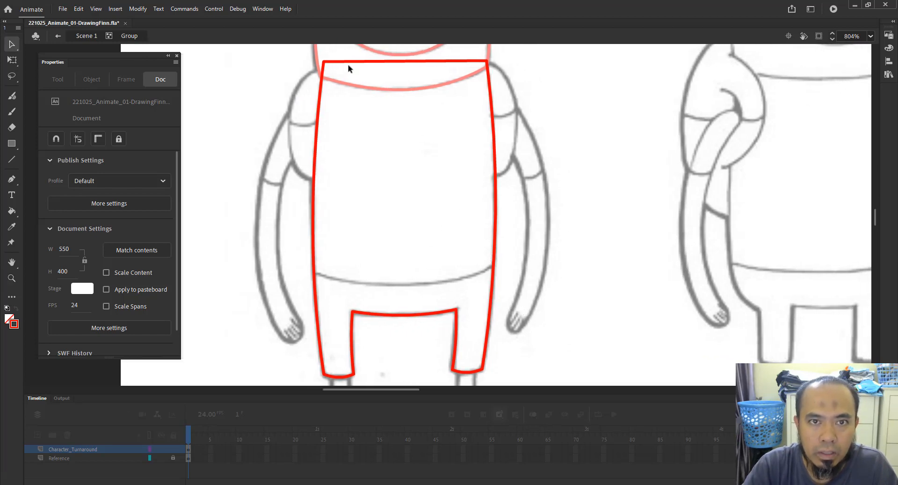
double_click(360, 63)
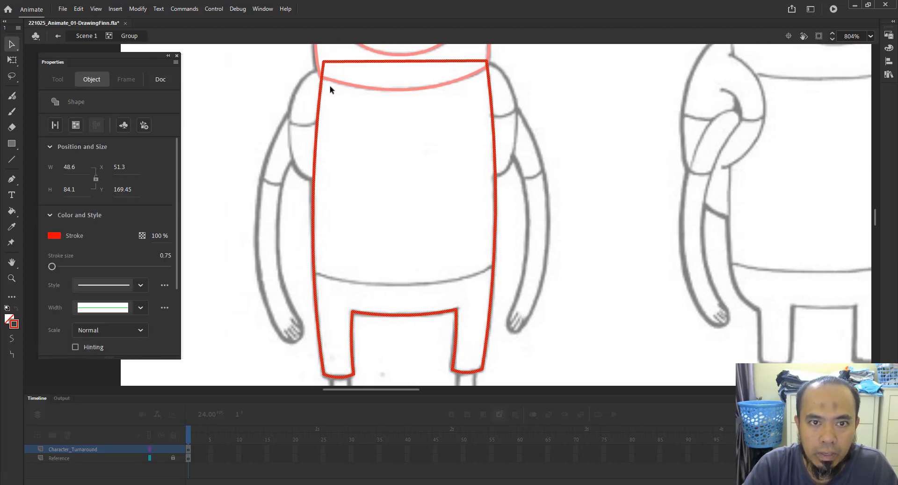
left_click(368, 197)
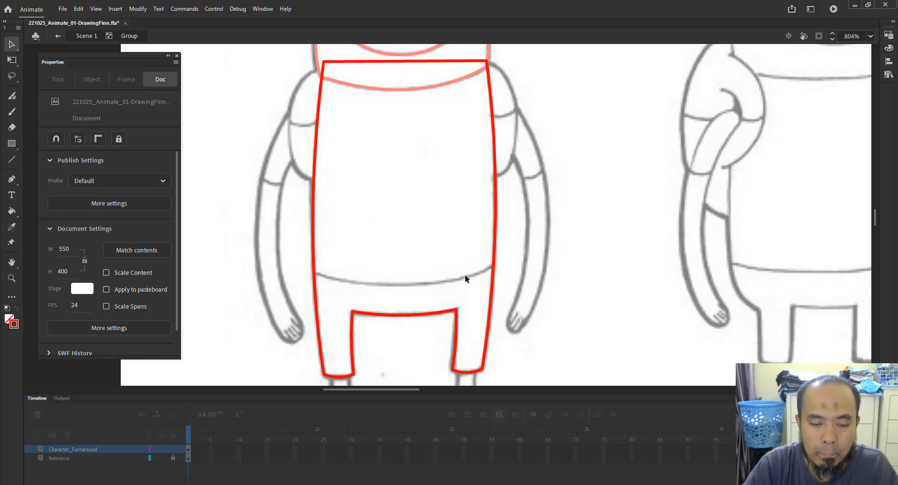
Draw a line across the waist and bend it downward to follow the shirt hem.
key("n")
left_click_drag(300, 272, 518, 263)
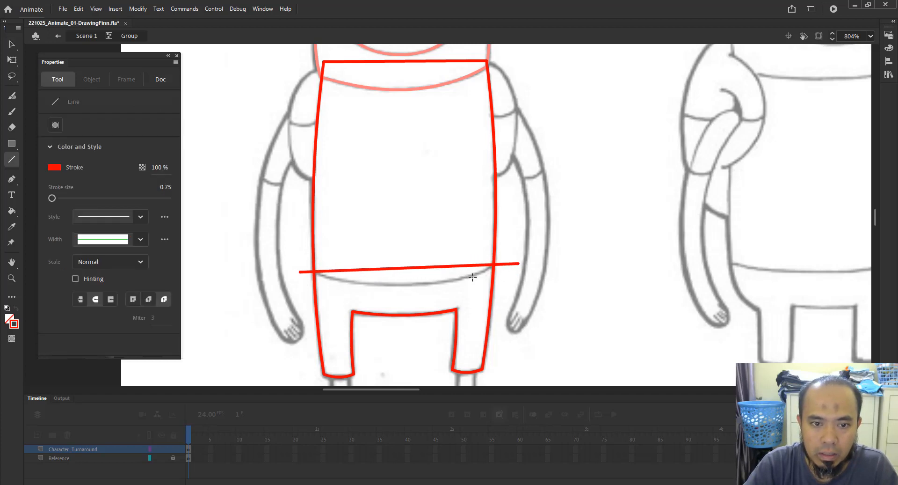
key("v")
left_click_drag(435, 270, 446, 293)
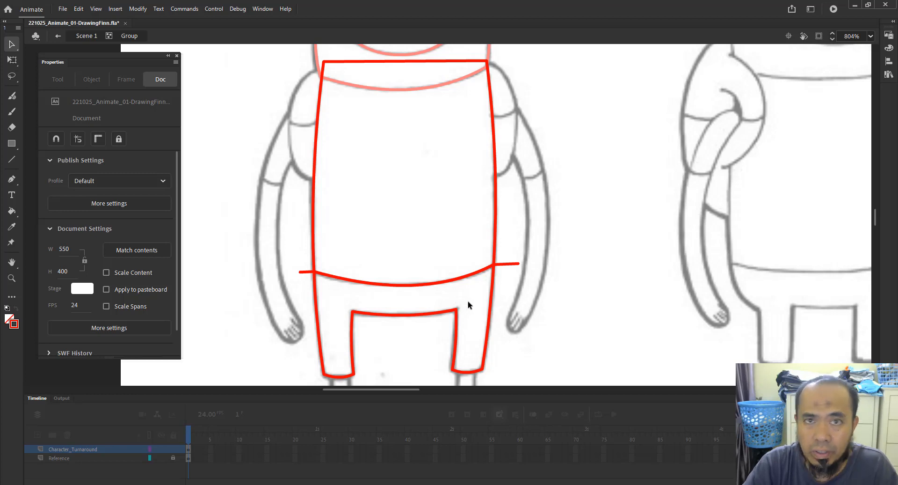
Delete the hem line's ends sticking out past both sides of the torso.
left_click(480, 275)
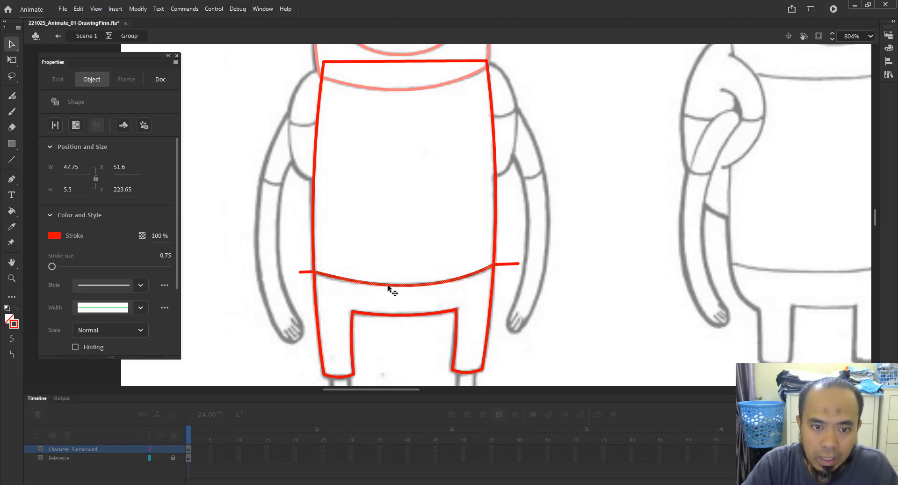
left_click(343, 261)
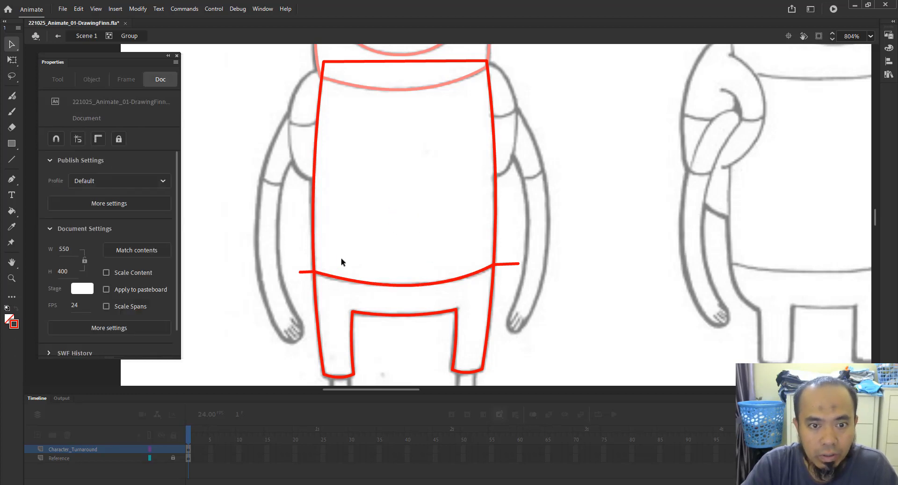
left_click(307, 272)
left_click(513, 264)
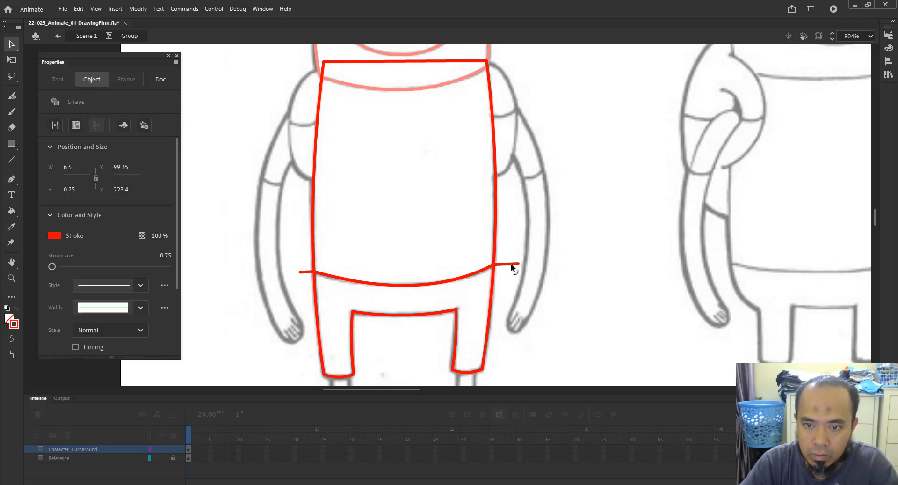
key("Delete")
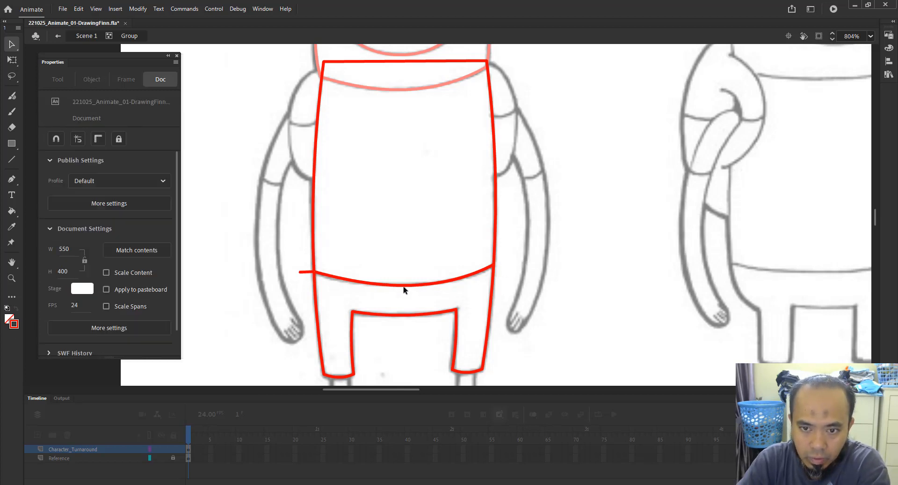
left_click(305, 272)
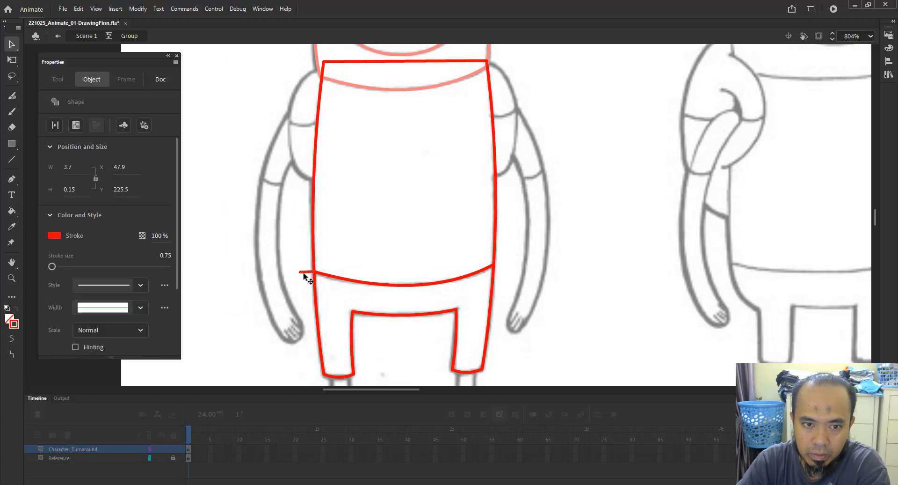
key("Delete")
left_click(418, 288)
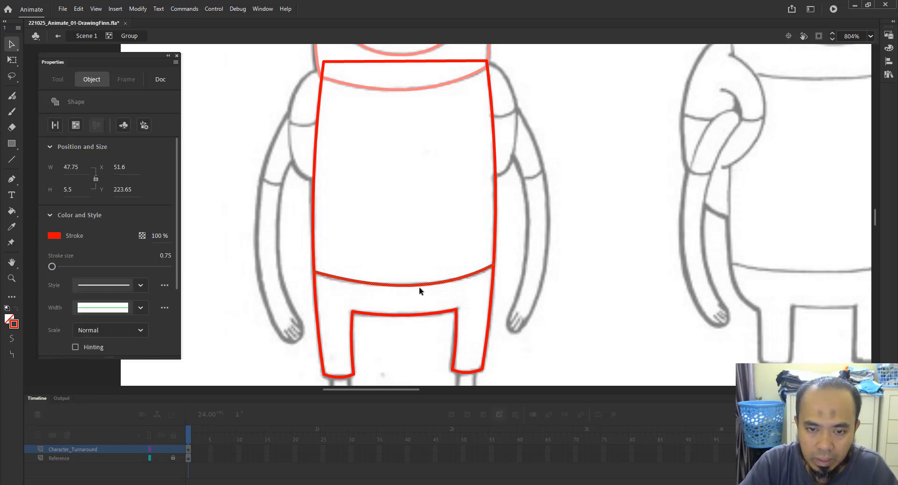
left_click_drag(423, 286, 423, 284)
left_click(397, 249)
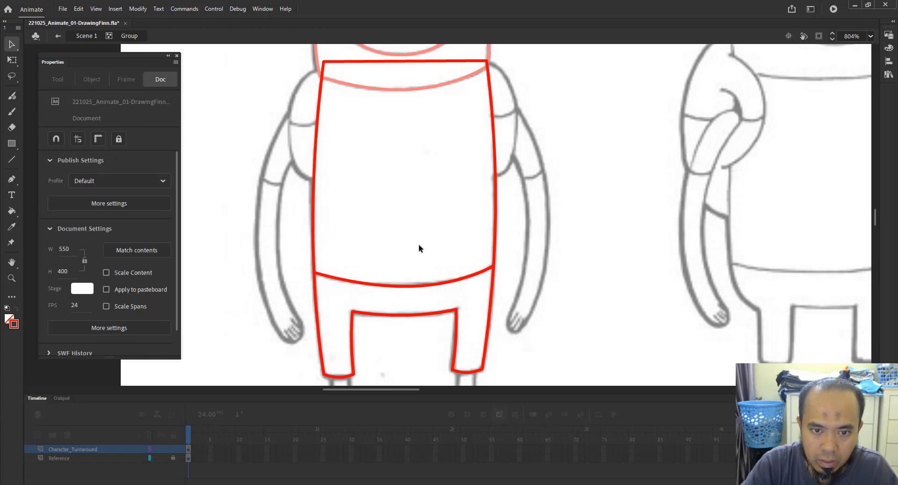
Zoom in and inspect the hem's anchor points where it joins each side of the torso.
key("z")
left_click_drag(290, 243, 370, 293)
key("a")
left_click_drag(450, 205, 393, 248)
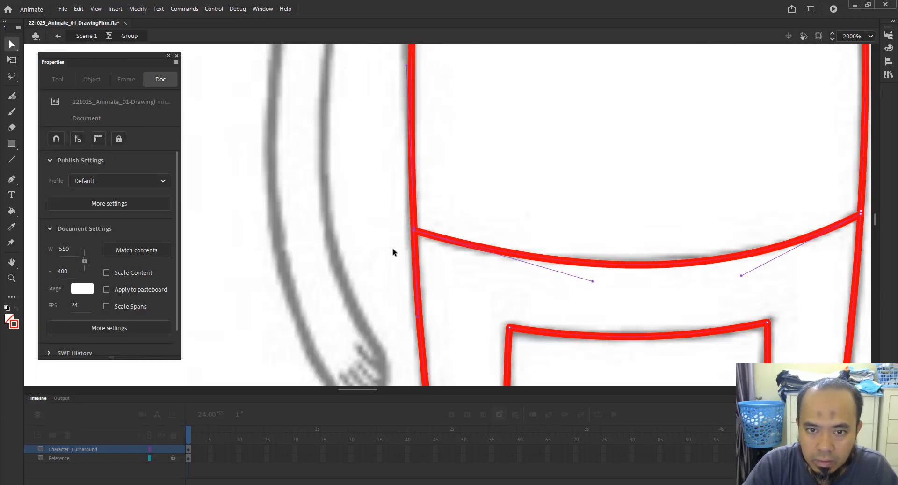
key("z")
left_click_drag(407, 216, 432, 245)
key("v")
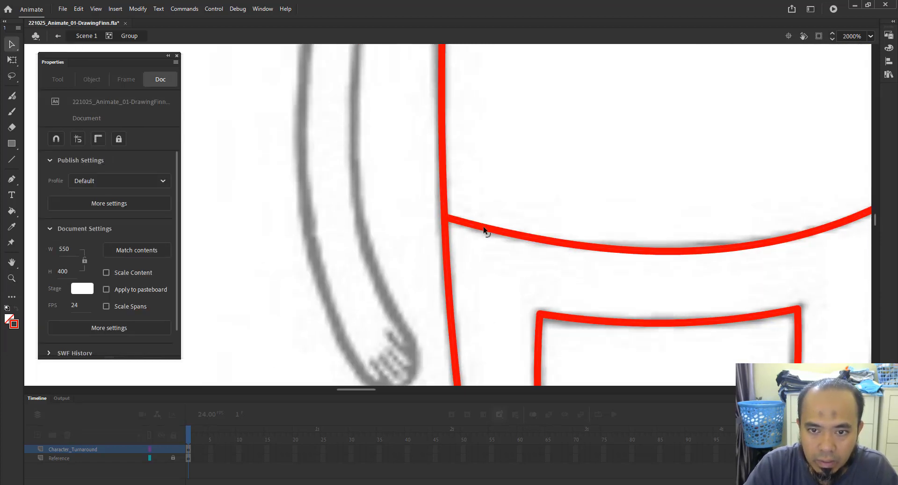
left_click(471, 227)
key("a")
left_click_drag(468, 201, 415, 238)
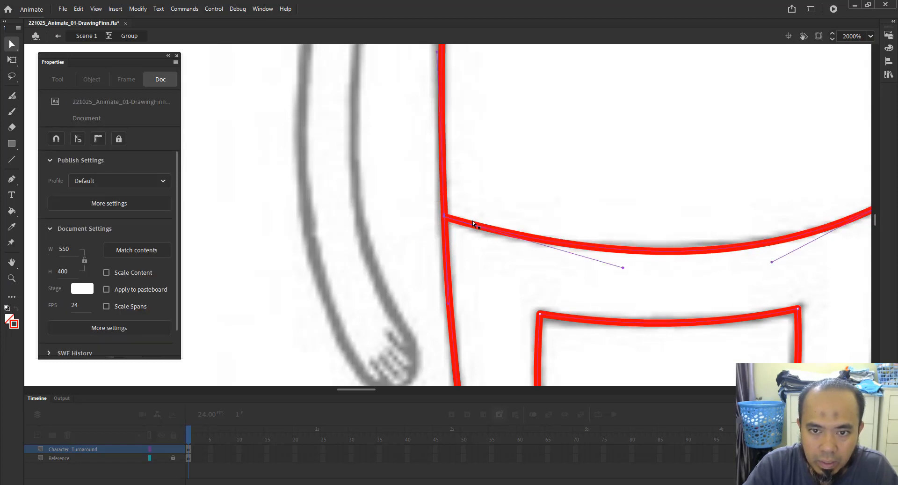
left_click_drag(666, 225, 407, 227)
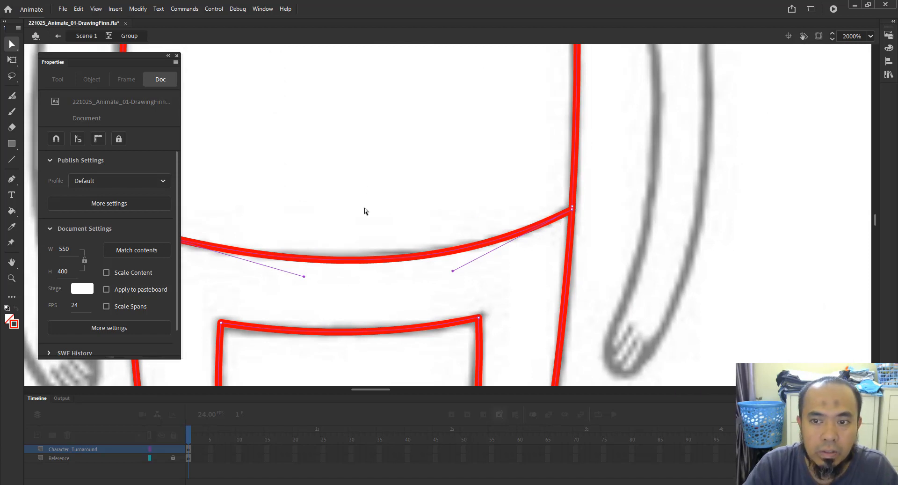
Undo the hem line's trimming, bending and drawing to remove it from the torso.
left_click(391, 203)
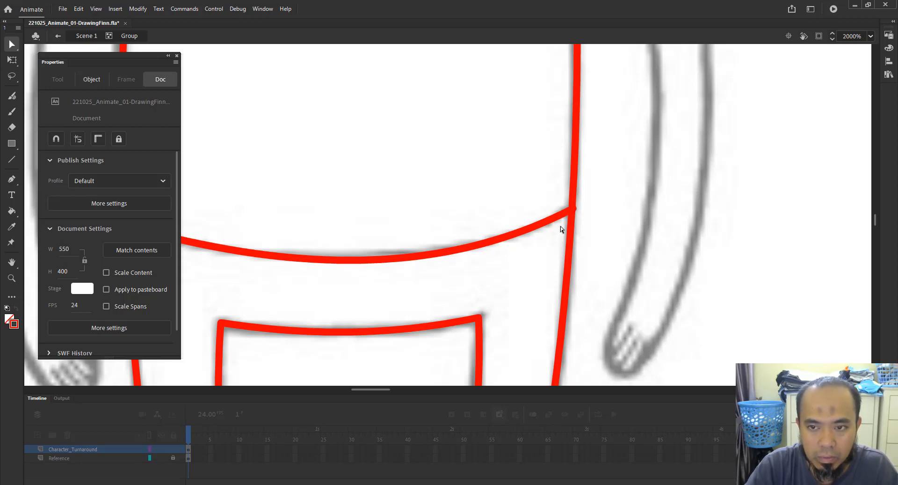
key("ctrl+z")
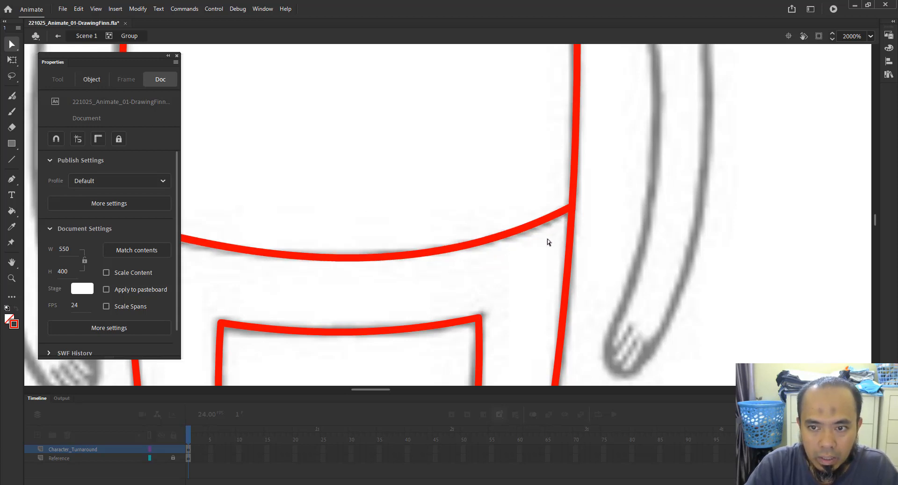
left_click_drag(547, 238, 655, 244)
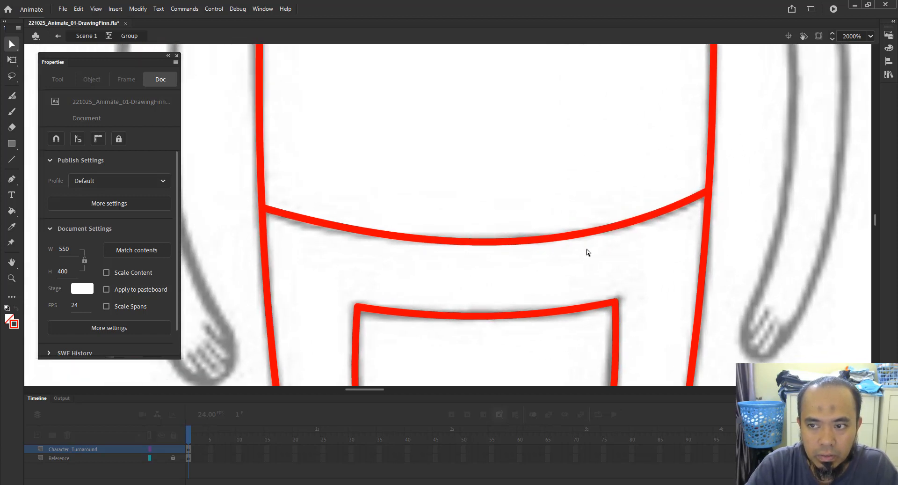
key("ctrl+z")
key("ctrl+z")
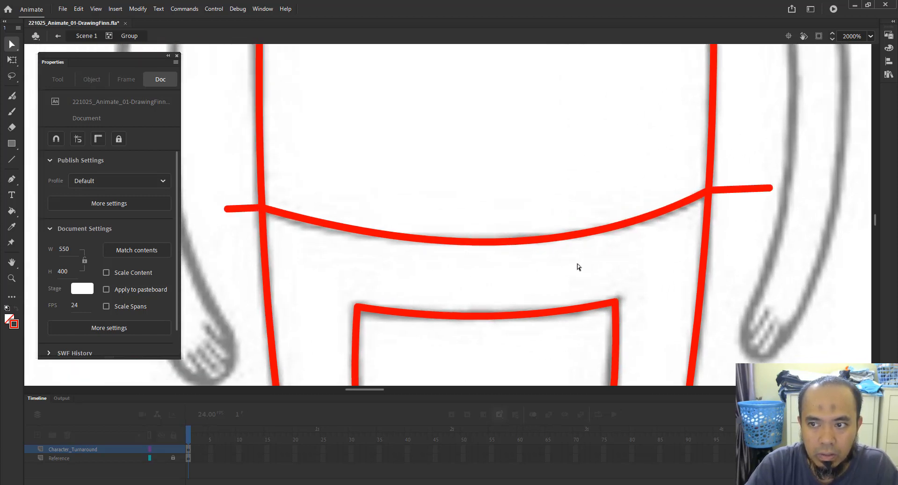
key("ctrl+z")
key("ctrl+z")
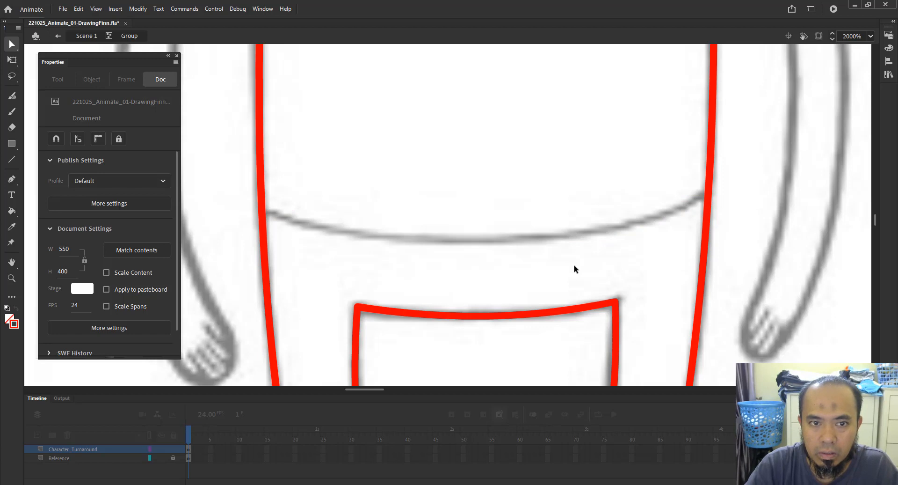
left_click(260, 162)
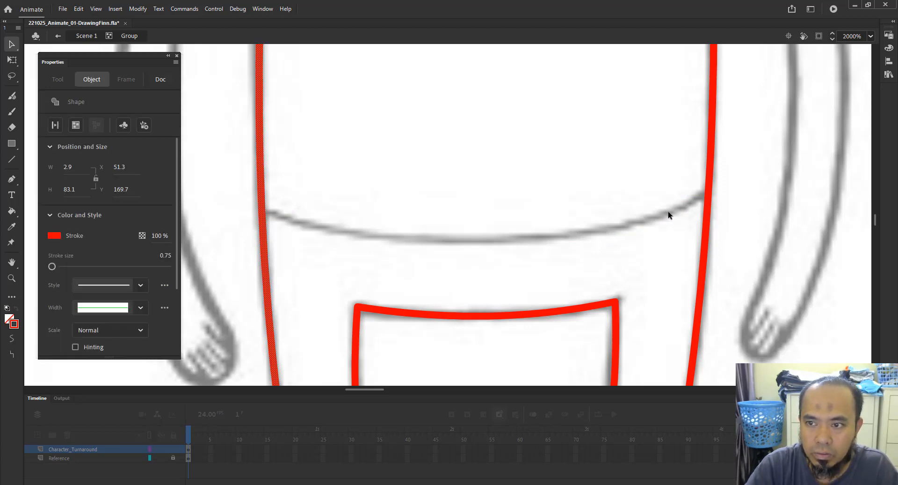
left_click(712, 195, "shift")
left_click(738, 186)
key("z")
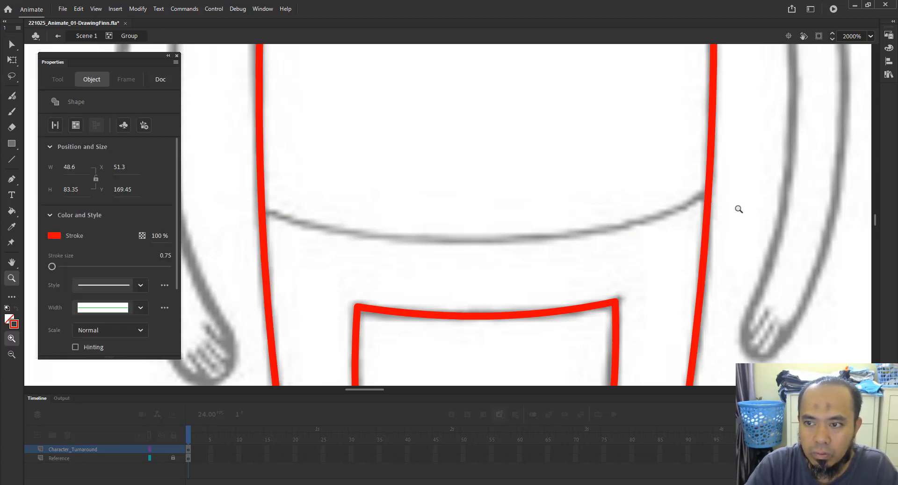
key("v")
mouse_move(745, 171)
left_mouse_down()
mouse_move(355, 356)
mouse_move(327, 357)
left_mouse_up()
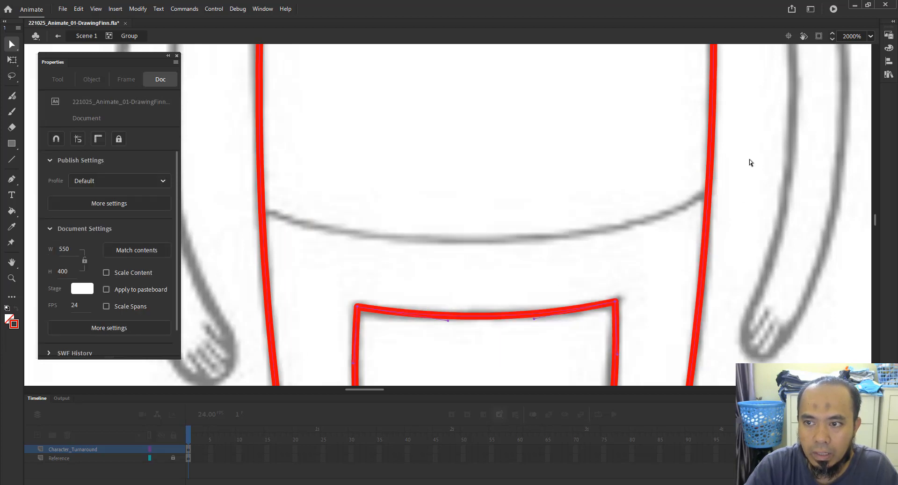
left_click(377, 192)
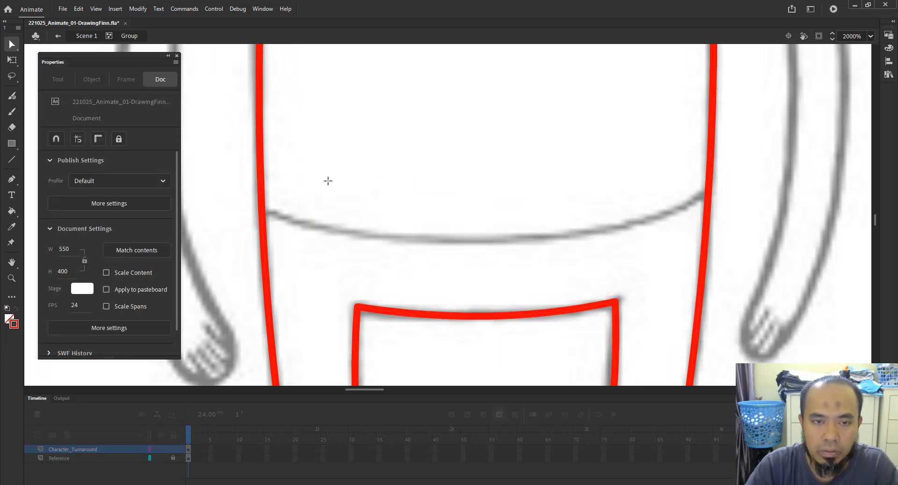
Draw a new line across the waist and bend it downward to follow the shirt hem.
key("n")
left_click_drag(243, 209, 764, 190)
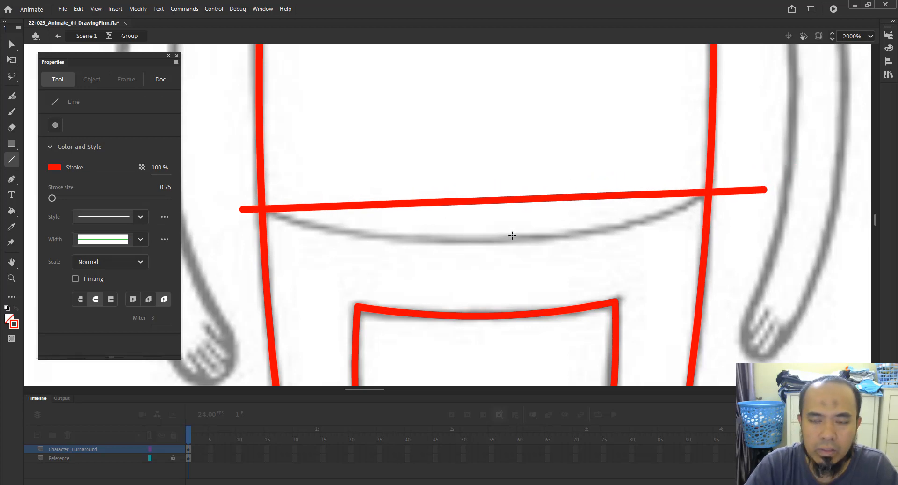
key("v")
left_click_drag(510, 201, 527, 241)
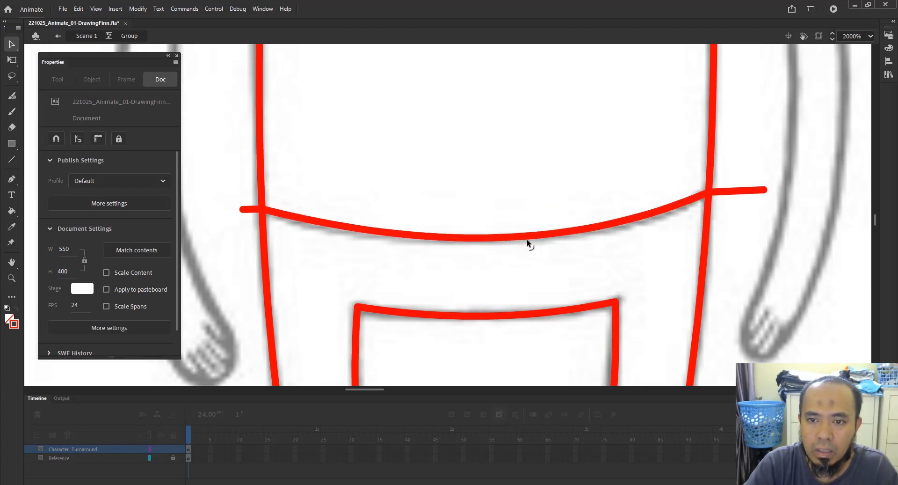
Delete the new hem line's ends extending past both sides of the torso.
left_click(247, 210)
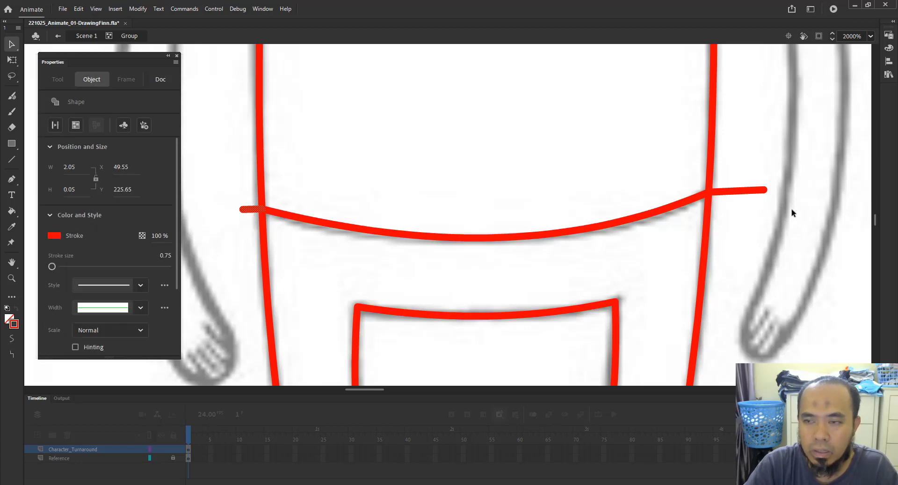
left_click(755, 192, "shift")
key("Delete")
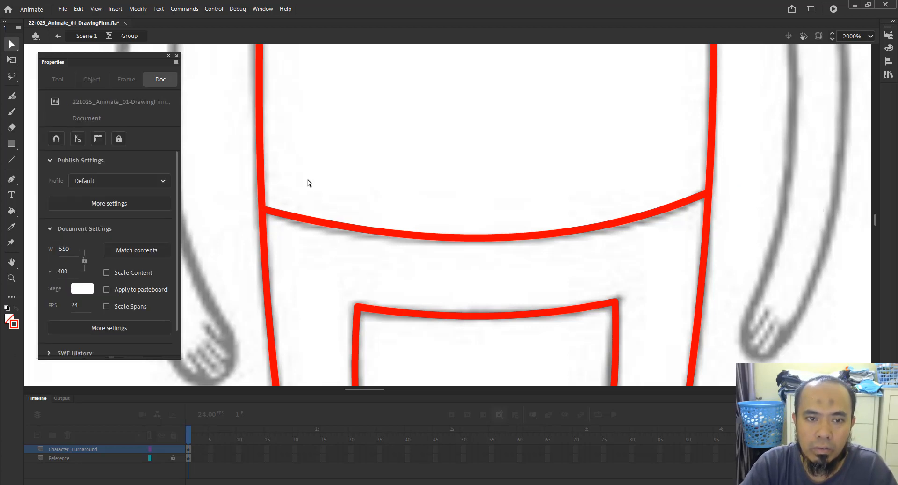
Reshape the hem curve by adjusting its Bezier handles with the Subselection tool to match the shirt hem.
left_click_drag(308, 180, 226, 234)
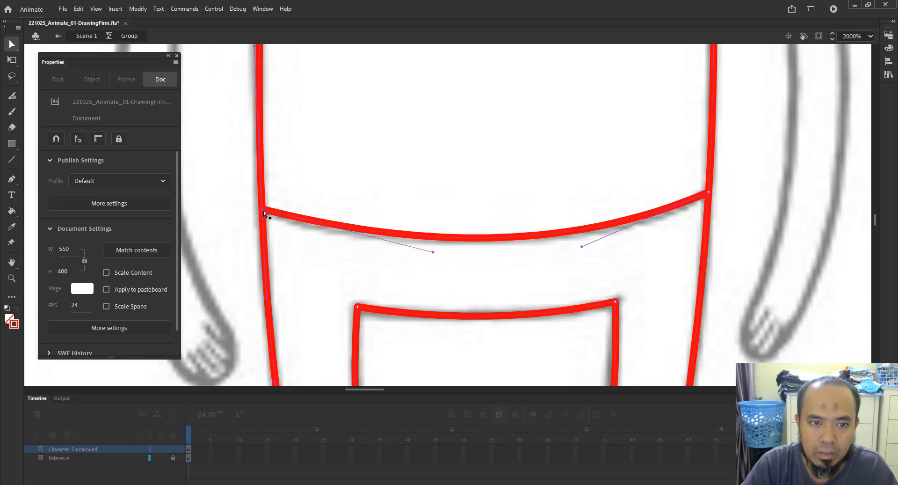
left_click_drag(782, 181, 693, 224)
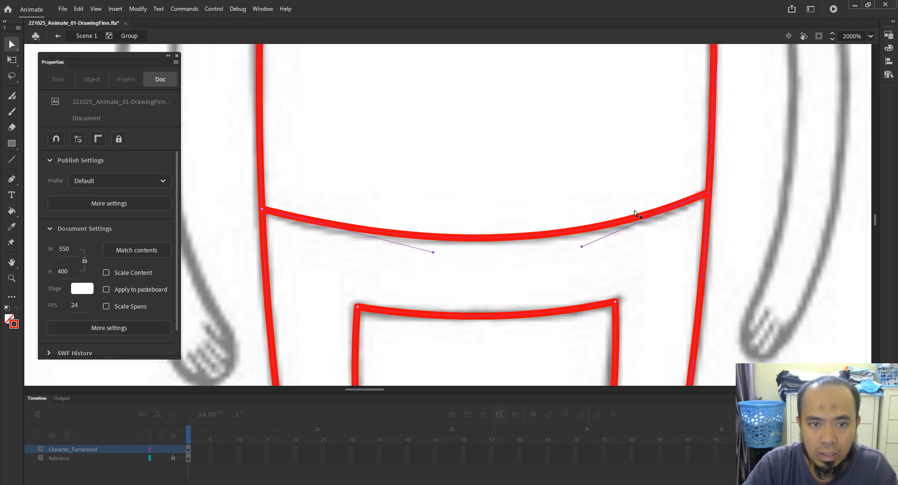
left_click_drag(559, 171, 560, 172)
key("z")
left_click(467, 231, "alt")
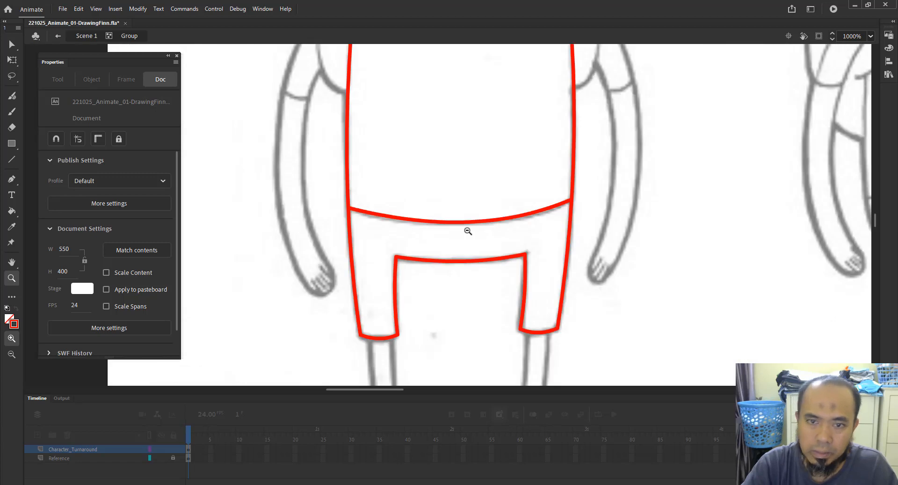
left_click(468, 231, "alt")
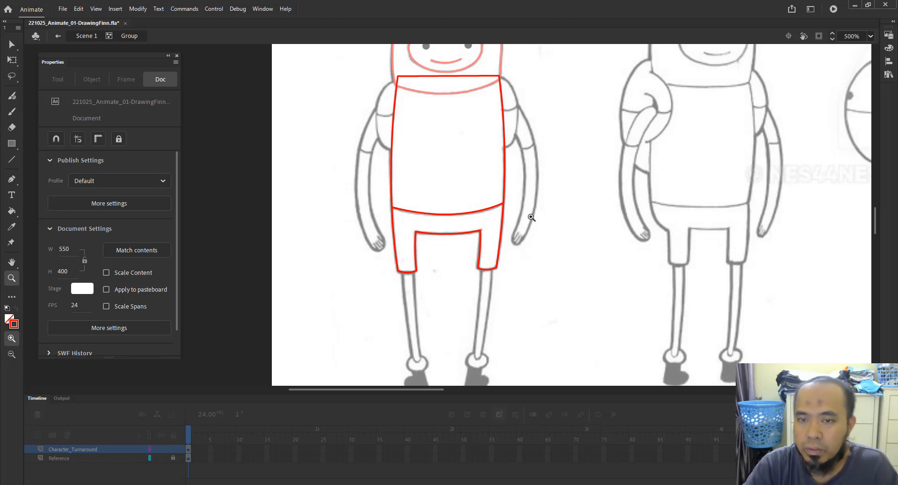
left_click_drag(373, 186, 568, 255)
left_click_drag(449, 220, 632, 235)
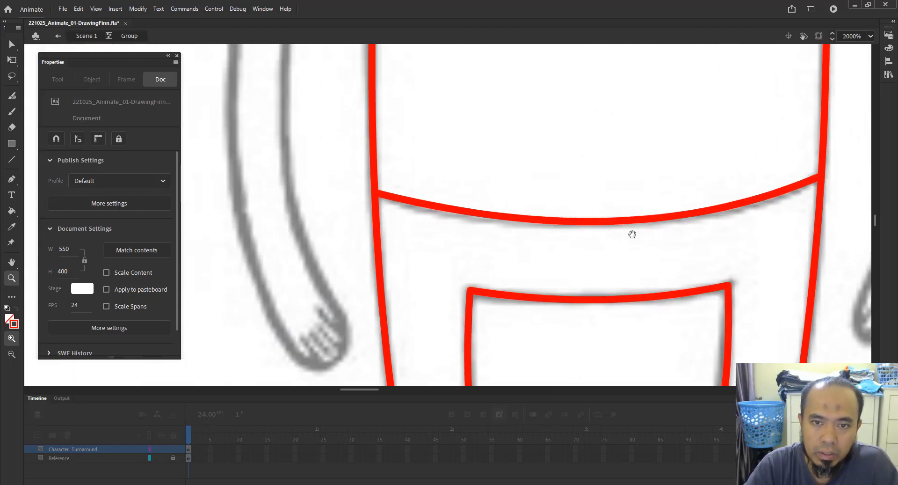
key("a")
left_click_drag(341, 176, 416, 224)
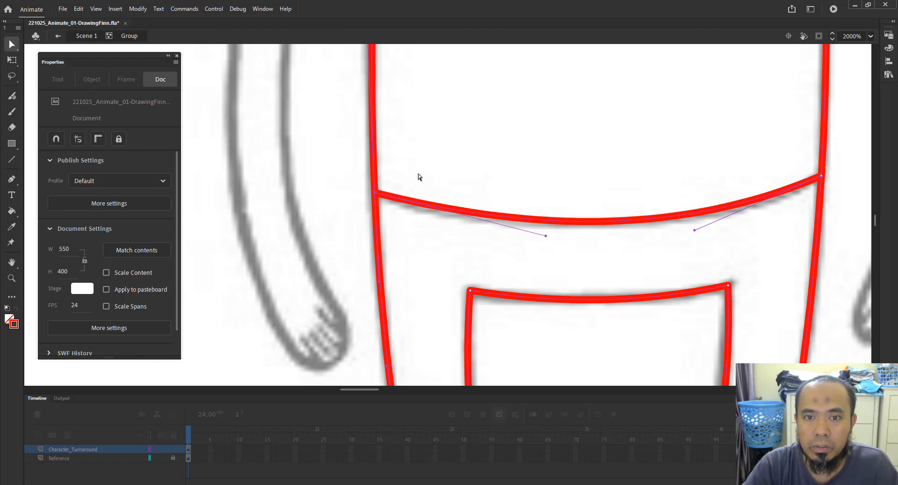
left_click_drag(418, 177, 335, 216)
left_click_drag(545, 235, 533, 244)
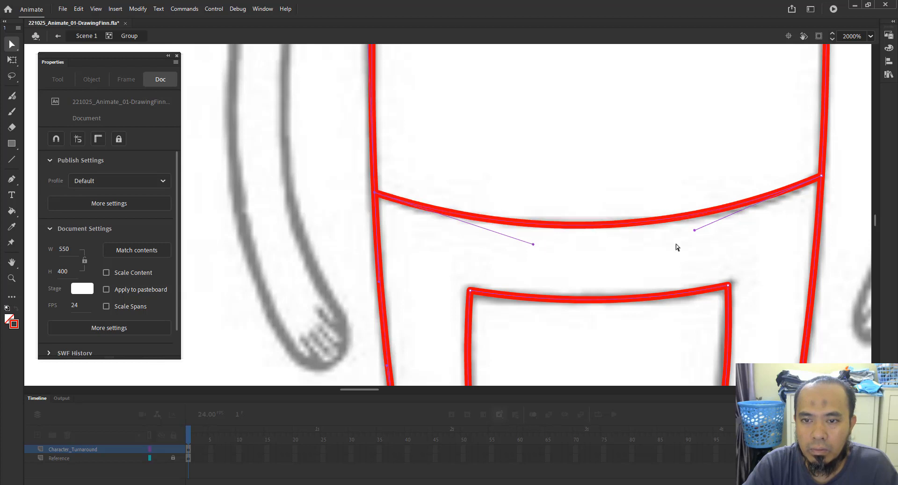
left_click_drag(695, 230, 749, 225)
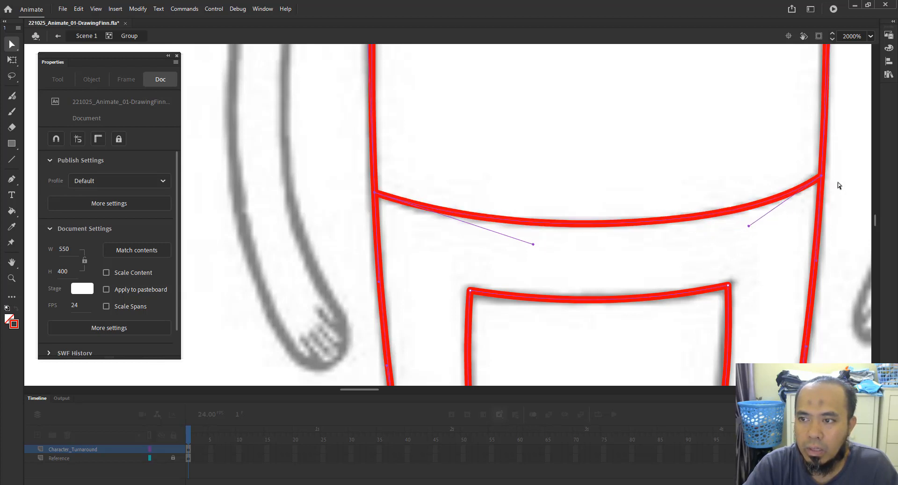
left_click(414, 237)
Exit the body group back to Scene 1.
key("z")
left_click(528, 238, "alt")
left_click(567, 257, "alt")
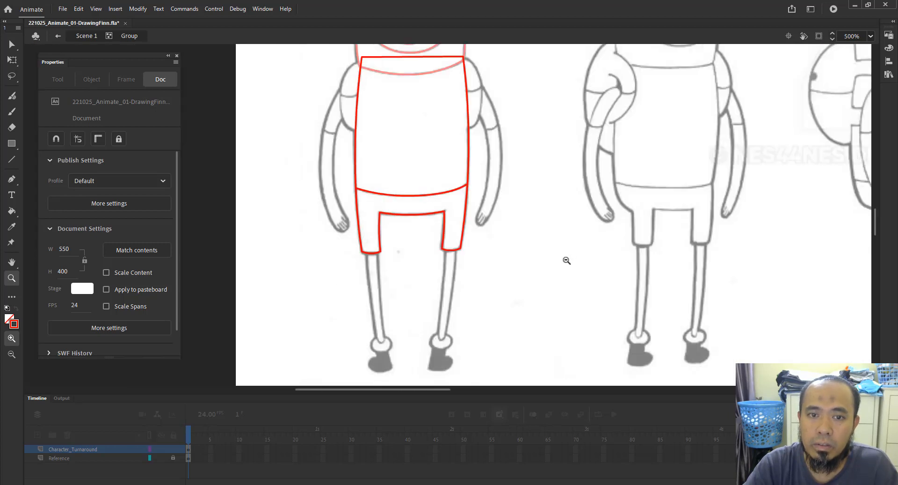
scroll(323, 123, "up", 5)
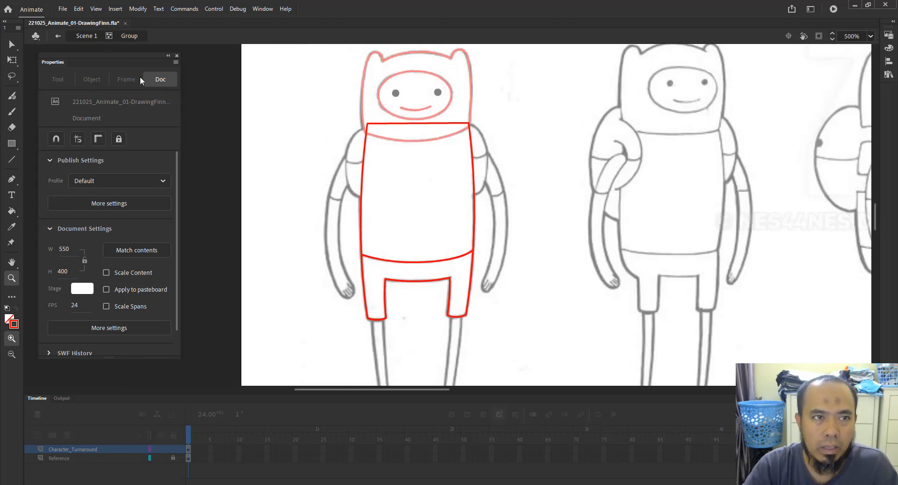
left_click(91, 36)
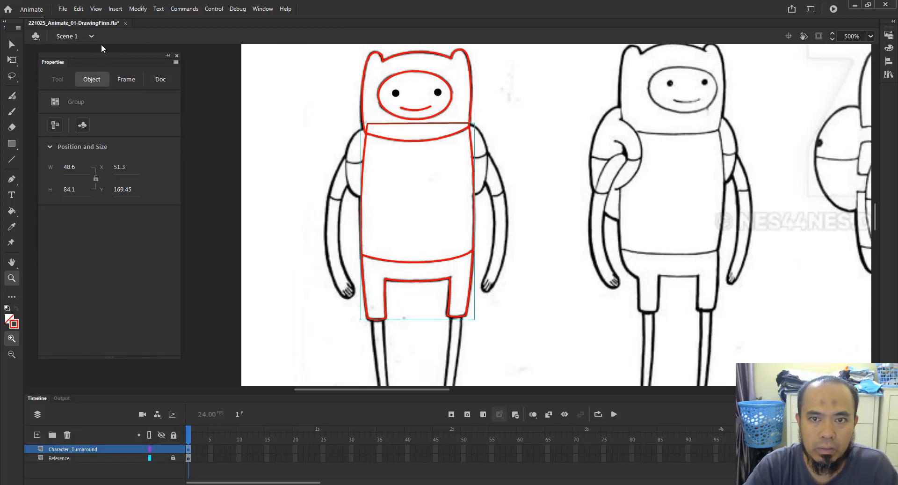
left_click_drag(442, 105, 530, 215)
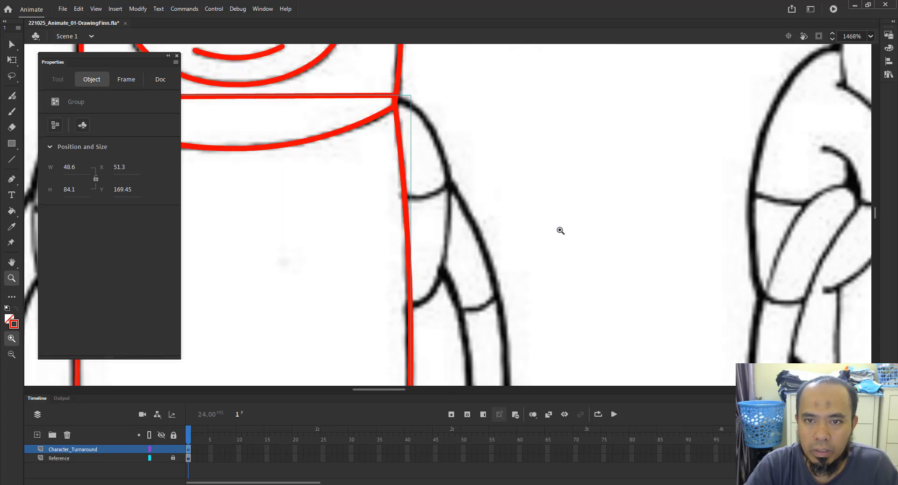
key("v")
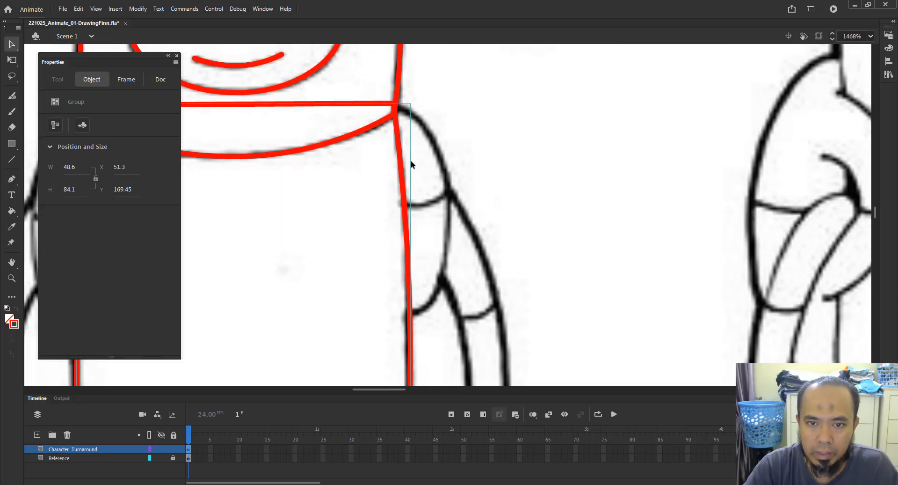
left_click(487, 198)
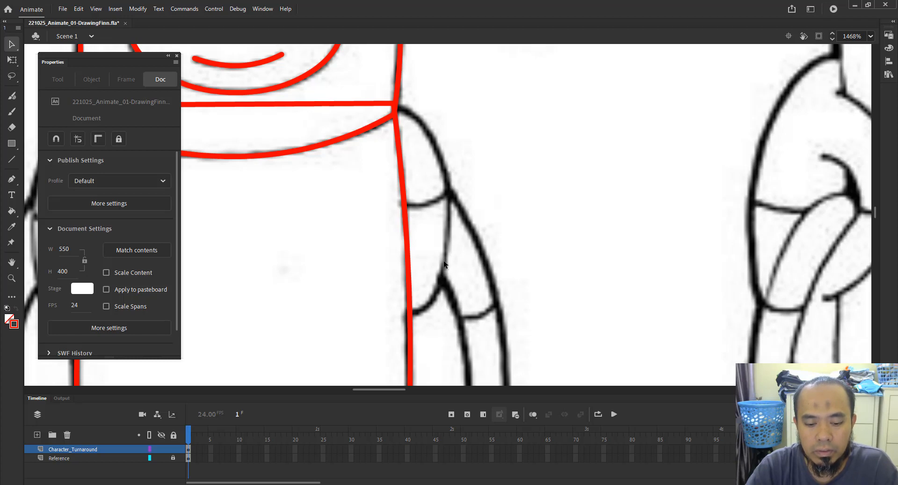
key("n")
left_click_drag(415, 120, 444, 229)
key("v")
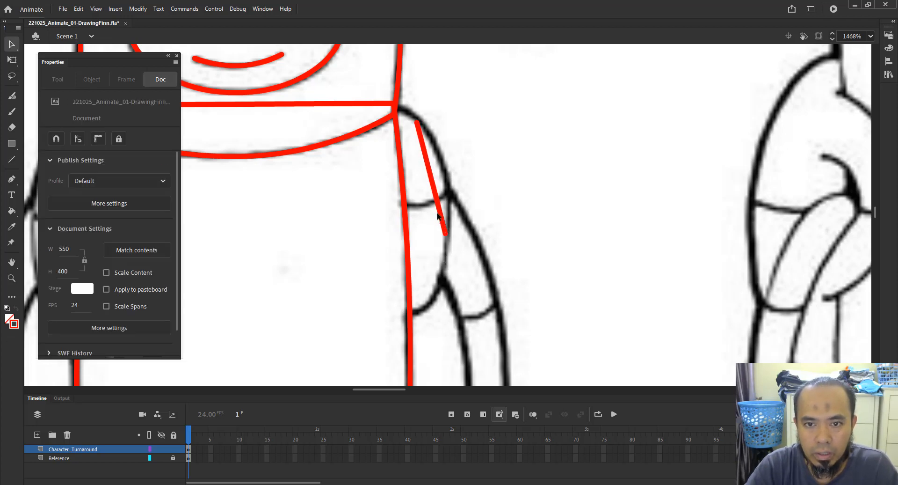
left_click(441, 217)
key("Delete")
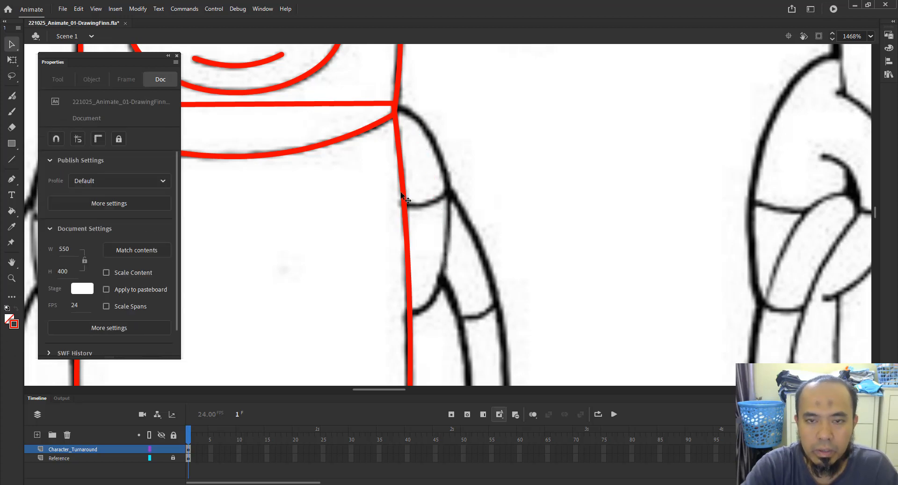
Create a new empty group and draw a vertical line bent into a curve for the upper arm's outer edge.
left_click(138, 9)
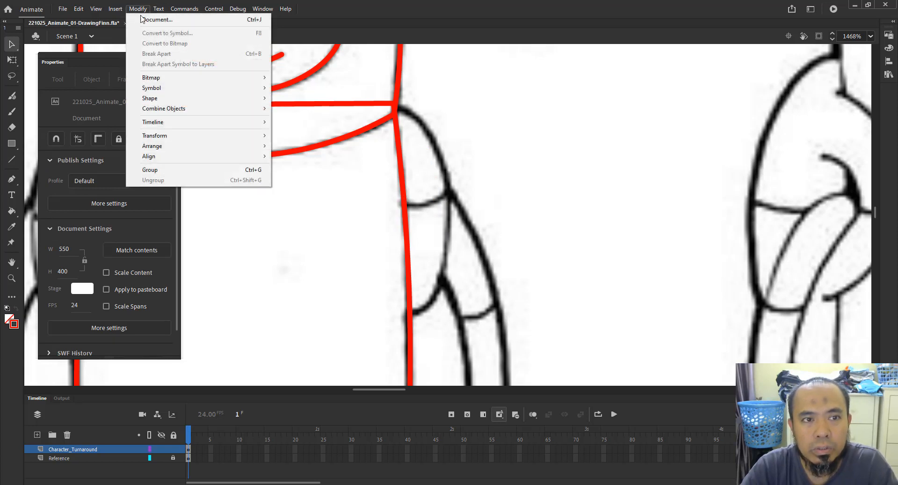
left_click(204, 170)
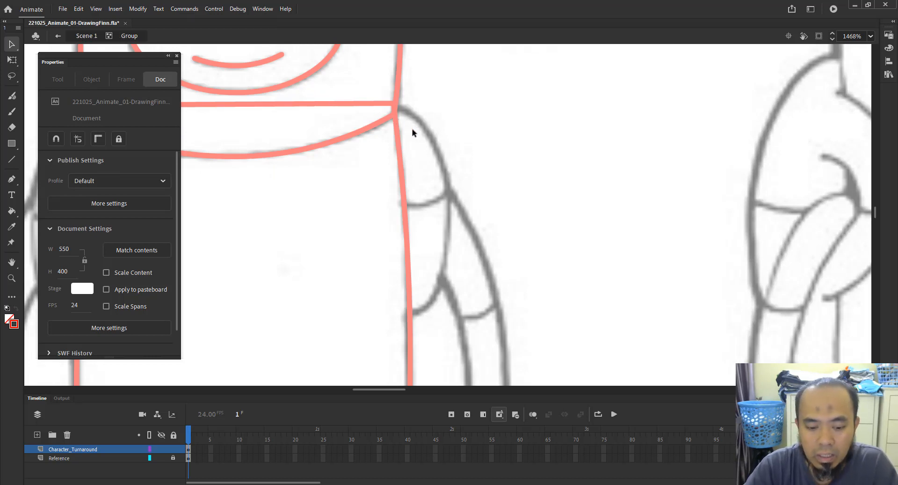
key("n")
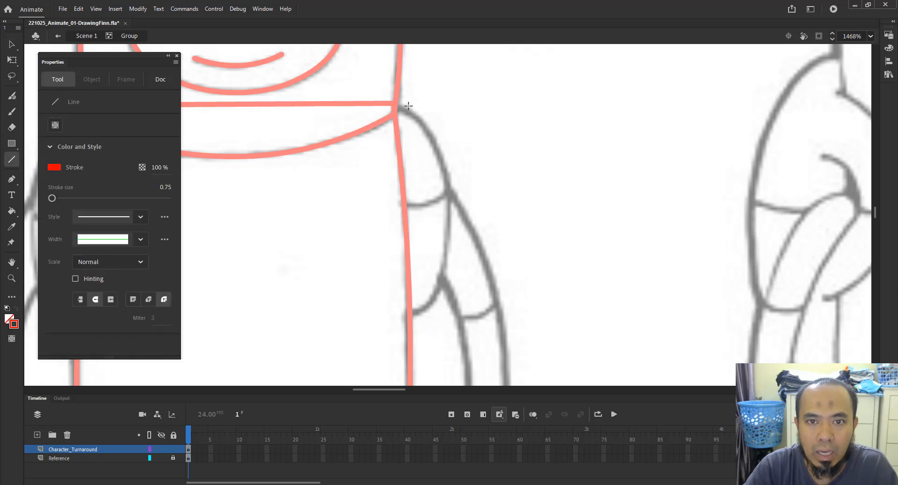
mouse_move(383, 108)
left_mouse_down()
mouse_move(392, 324)
mouse_move(382, 317)
left_mouse_up()
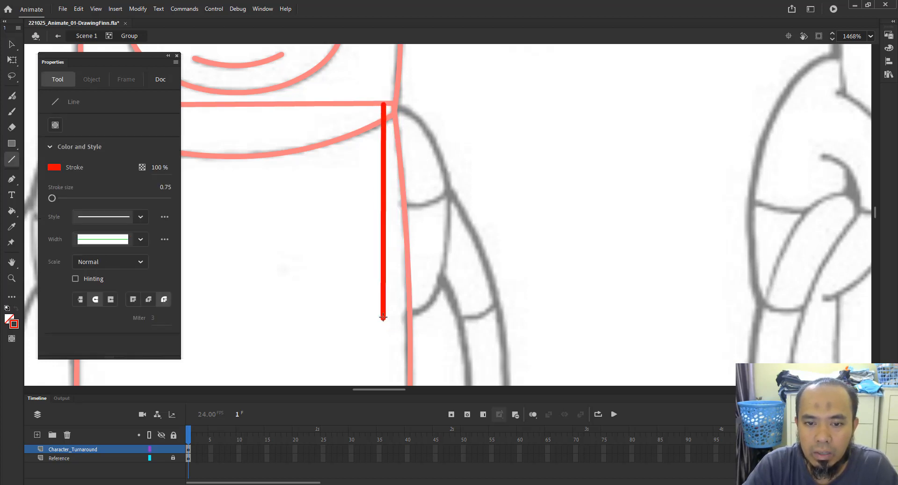
key("v")
left_click_drag(383, 207, 452, 209)
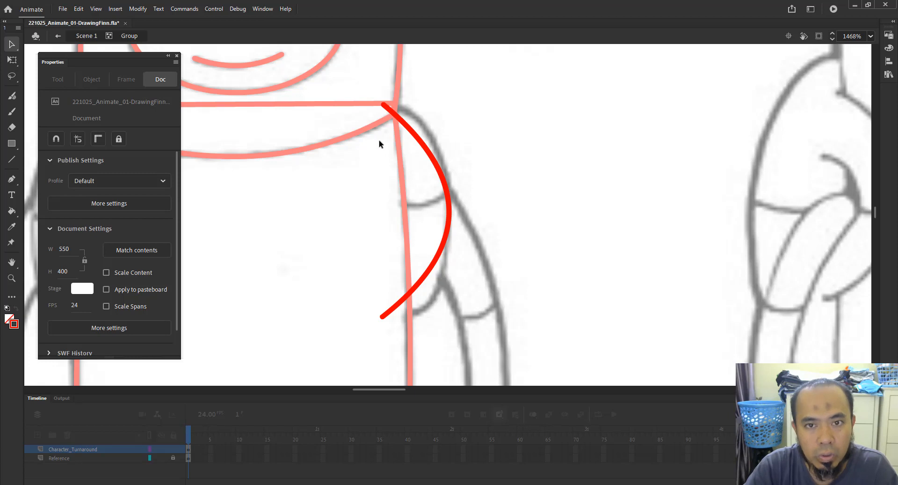
Move the arm curve's ends onto the shoulder and cuff, and delete the overhanging piece at its bottom end.
left_click_drag(414, 136, 417, 114)
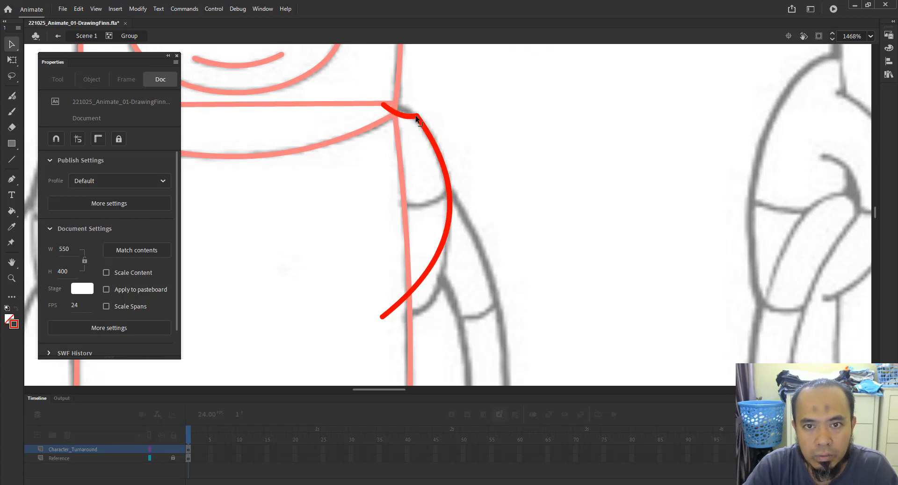
mouse_move(415, 292)
left_mouse_down()
mouse_move(424, 308)
mouse_move(375, 300)
mouse_move(401, 311)
left_mouse_up()
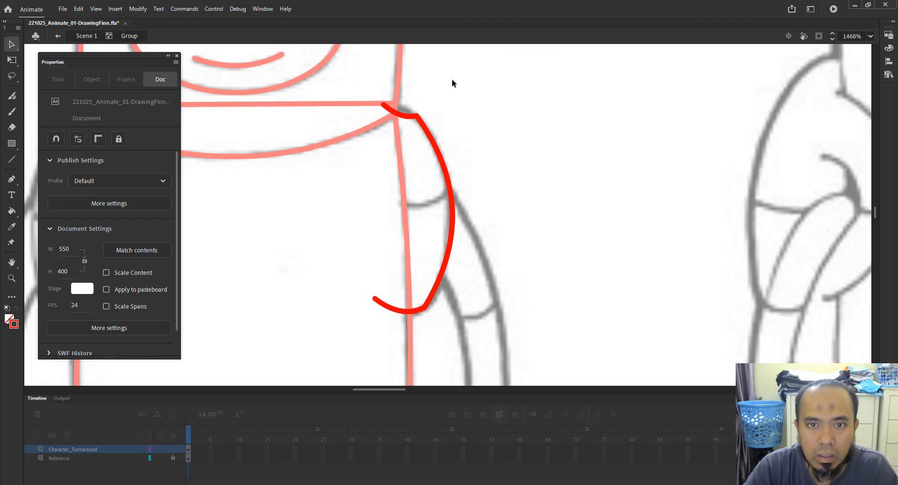
left_click_drag(407, 115, 409, 110)
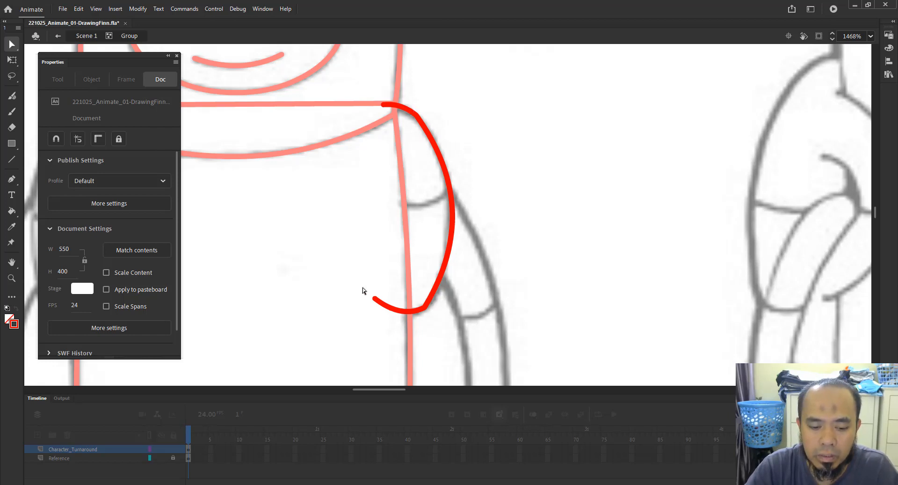
left_click_drag(358, 279, 400, 329)
key("Delete")
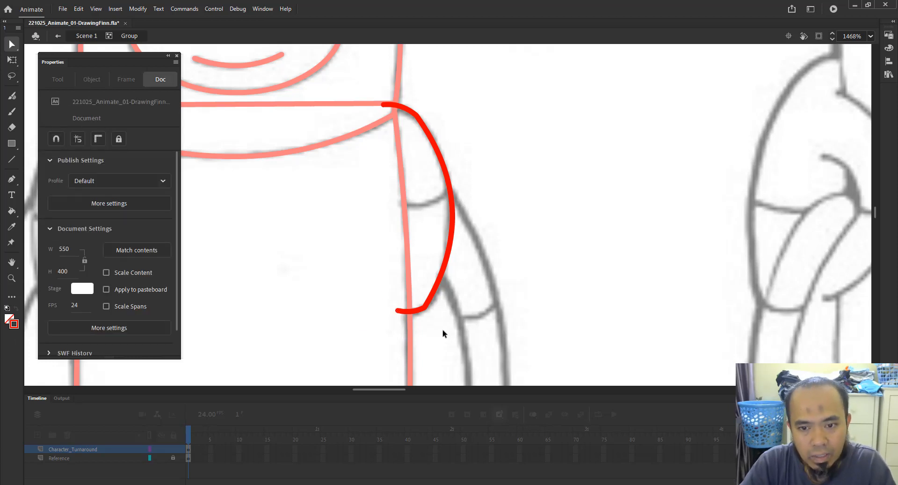
Refine the arm curve with the Subselection tool, adjusting a Bezier handle and moving the bottom anchor inward.
left_click(414, 290)
key("z")
left_click_drag(378, 210, 489, 347)
key("a")
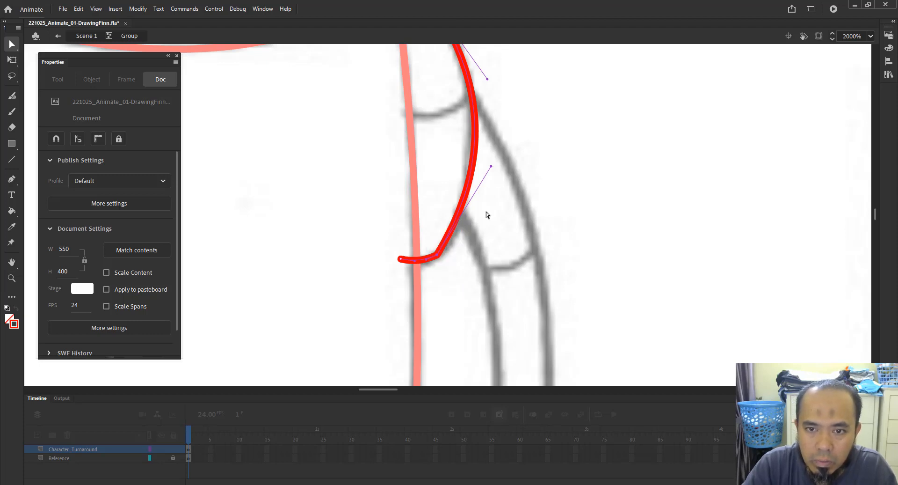
mouse_move(491, 166)
left_mouse_down()
mouse_move(447, 245)
mouse_move(462, 238)
left_mouse_up()
key("space")
left_click_drag(494, 212, 510, 232)
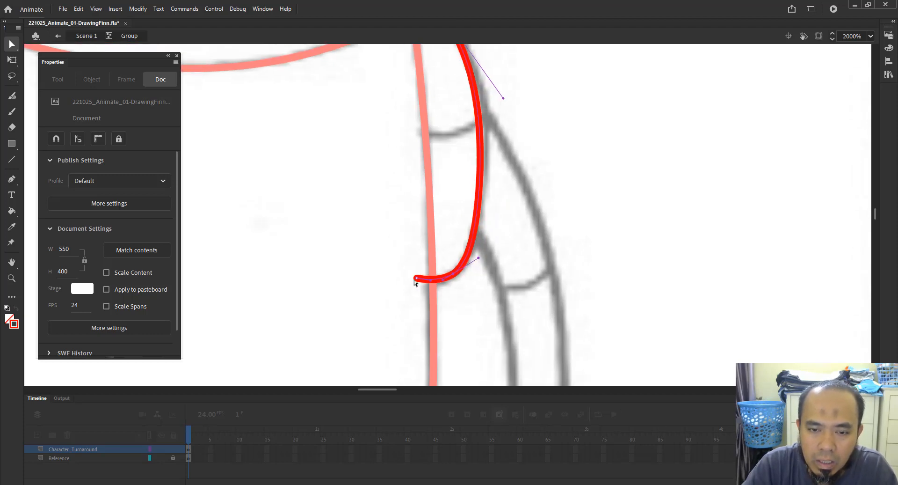
left_click_drag(423, 293, 405, 282)
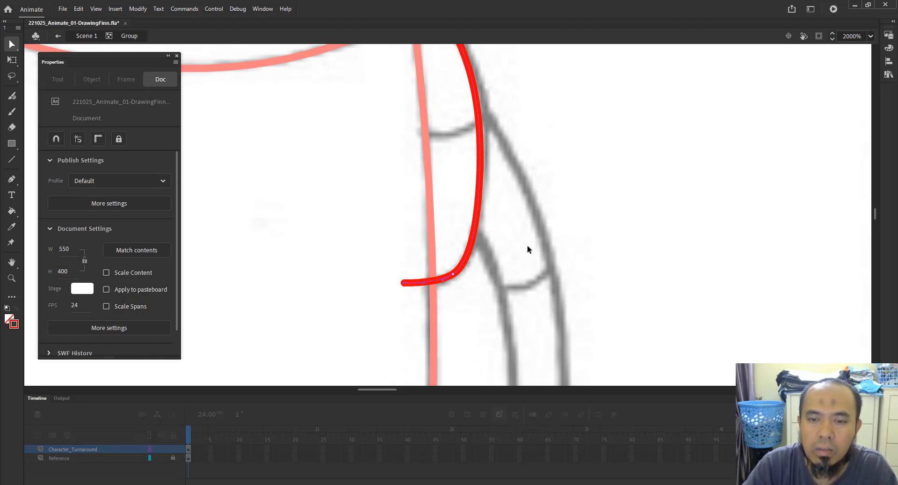
Adjust the Bezier handle at the arm curve's shoulder end to match the reference outline.
mouse_move(537, 171)
left_mouse_down()
mouse_move(525, 276)
mouse_move(525, 247)
left_mouse_up()
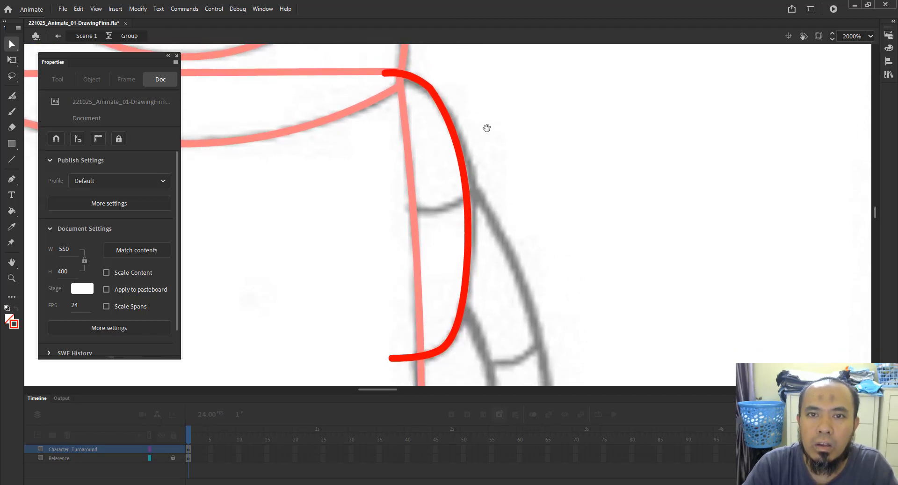
mouse_move(461, 59)
left_mouse_down()
mouse_move(467, 120)
mouse_move(427, 175)
left_mouse_up()
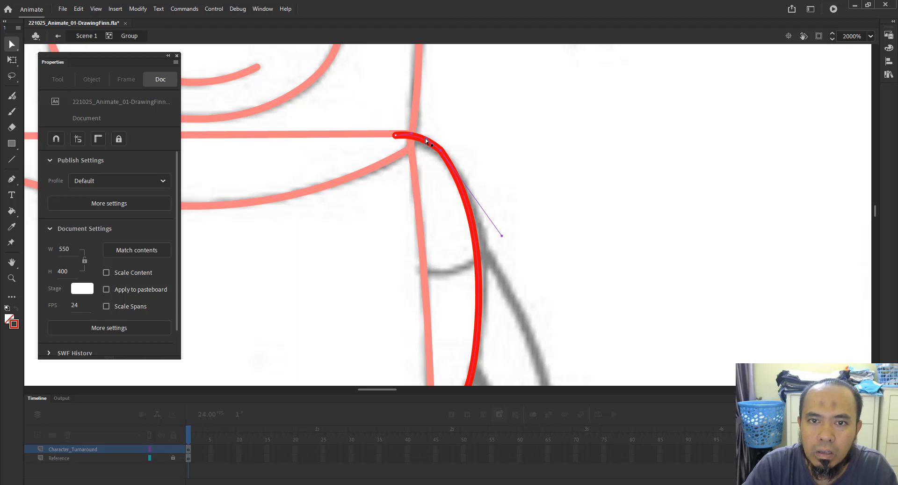
left_click_drag(427, 136, 450, 162)
left_click(458, 124)
mouse_move(502, 246)
left_mouse_down()
mouse_move(464, 131)
mouse_move(465, 149)
left_mouse_up()
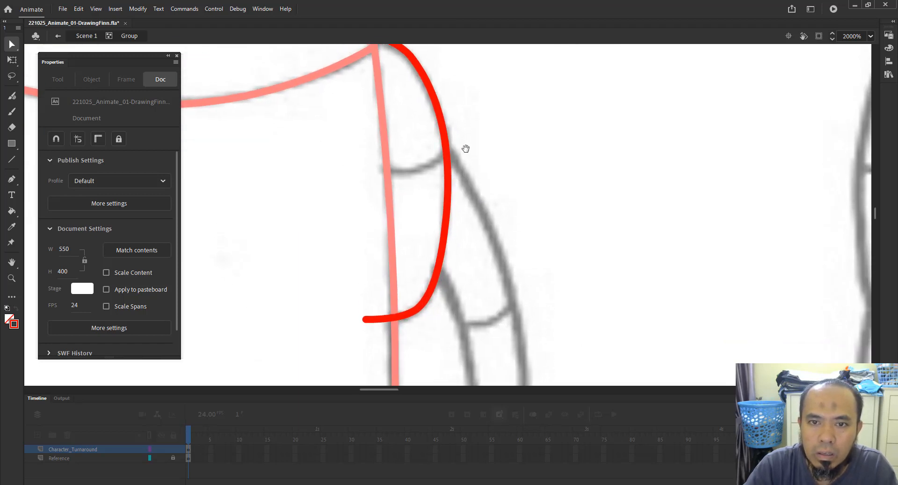
key("z")
left_click(477, 143, "alt")
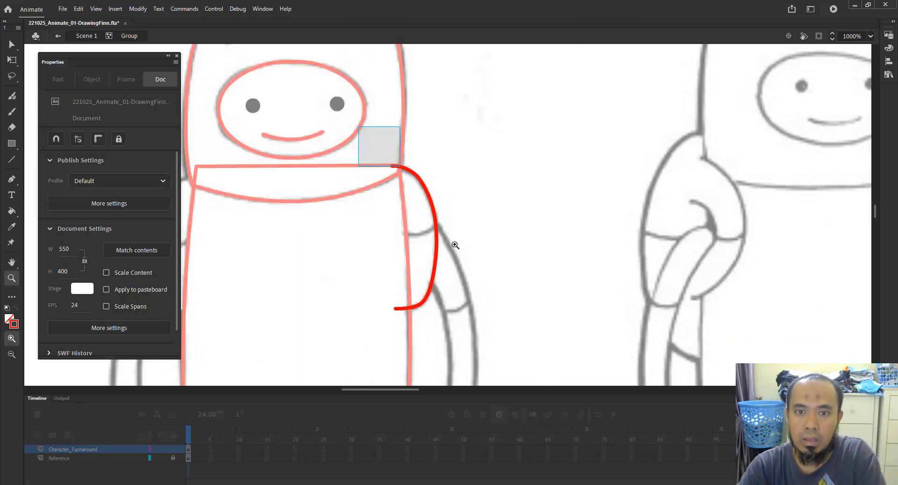
left_click_drag(455, 244, 492, 383)
left_click_drag(516, 166, 519, 227)
key("v")
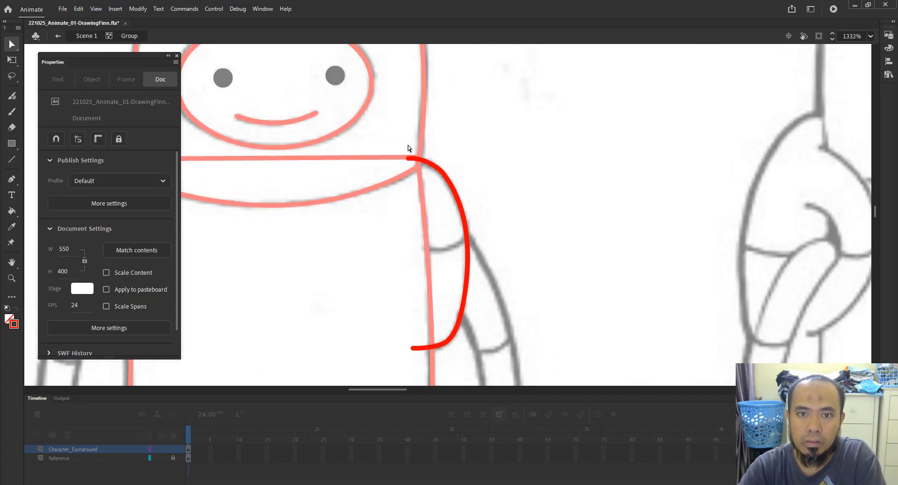
double_click(425, 162)
key("Delete")
key("ctrl+z")
Fine-tune the arm curve's shoulder end with the Subselection tool so it meets the armhole line.
left_click_drag(503, 171, 432, 202)
key("a")
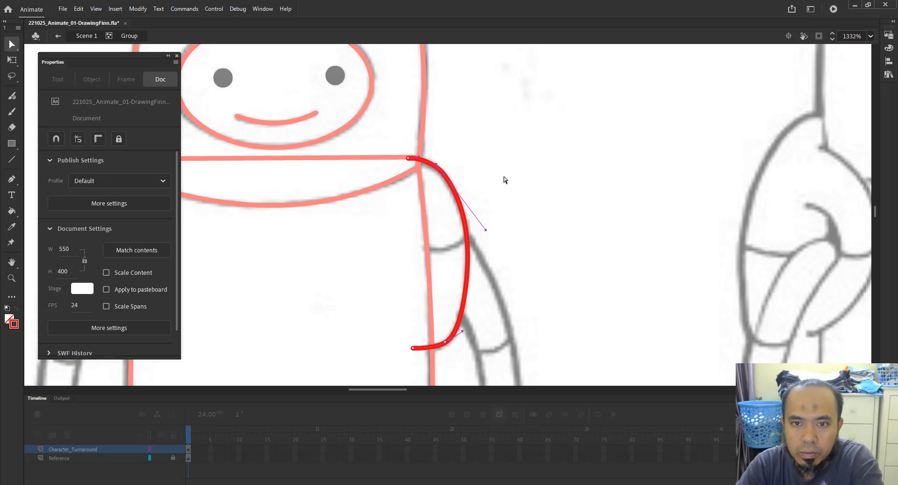
left_click(498, 208)
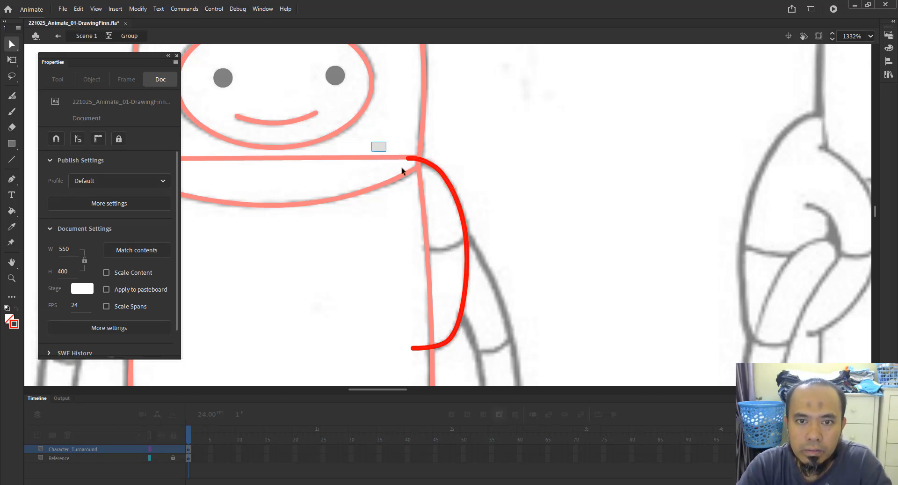
left_click(449, 201)
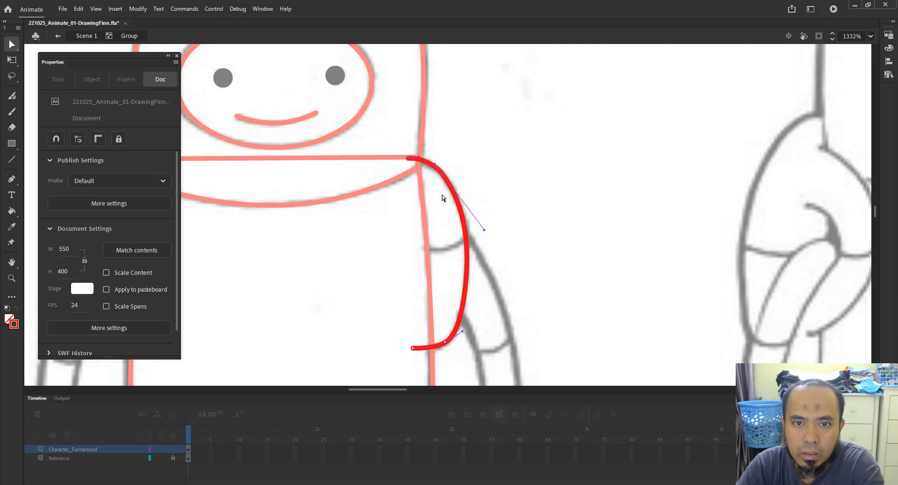
left_click_drag(414, 144, 431, 177)
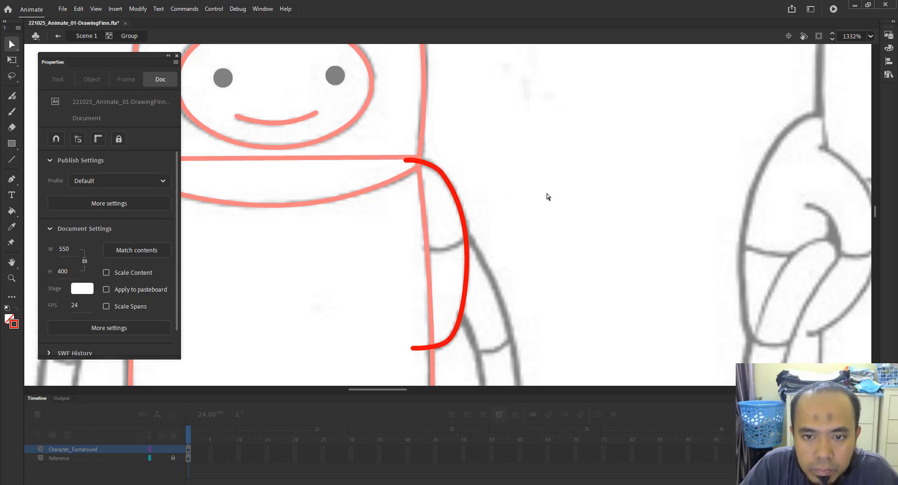
Draw a line across the arm at the sleeve cuff, delete its outer overhang, and bend it to follow the cuff.
key("n")
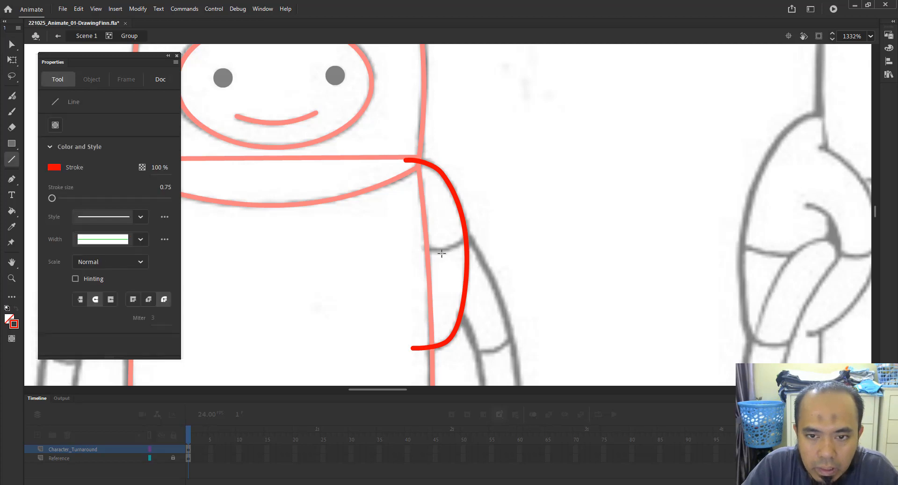
left_click_drag(415, 248, 481, 233)
key("v")
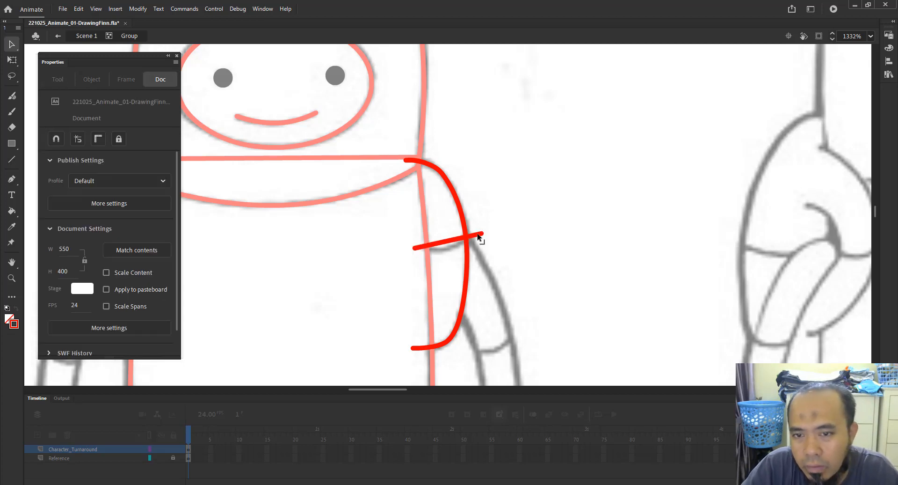
left_click(481, 235)
key("Delete")
left_click_drag(448, 241, 455, 249)
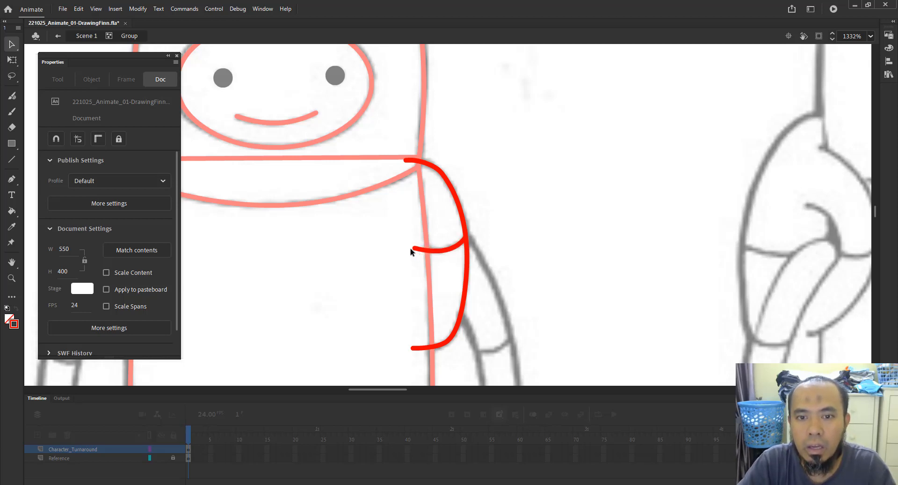
left_click_drag(415, 248, 403, 246)
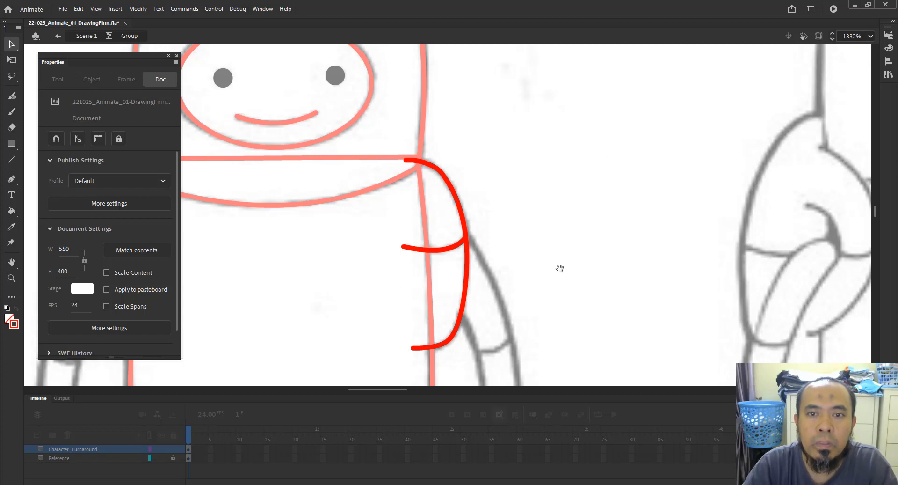
Exit the arm group back to Scene 1.
left_click_drag(559, 266, 560, 217)
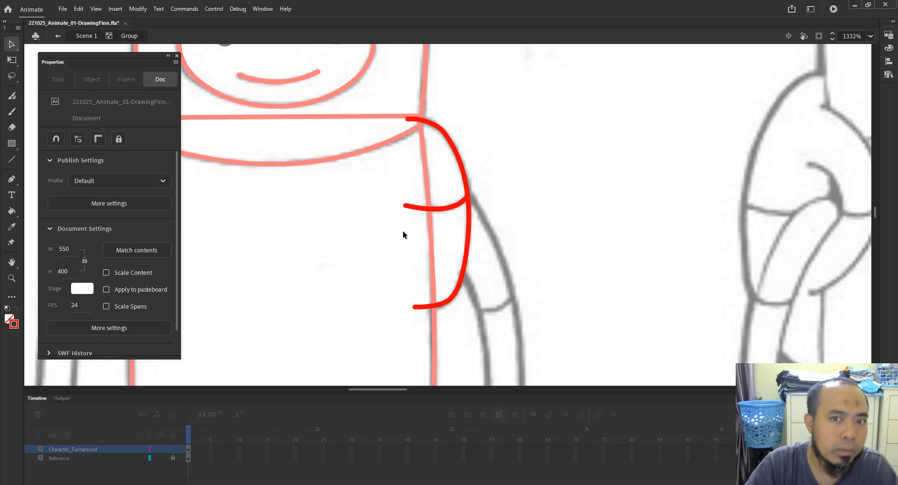
left_click_drag(372, 194, 676, 194)
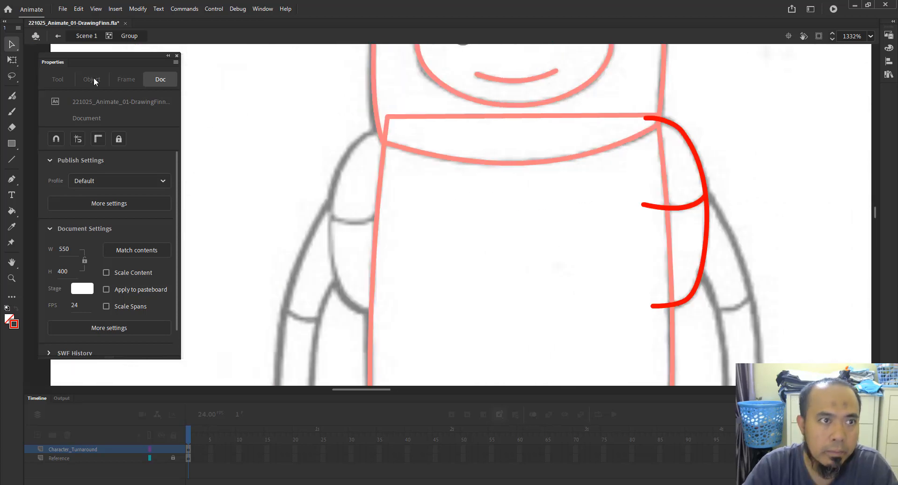
left_click(78, 37)
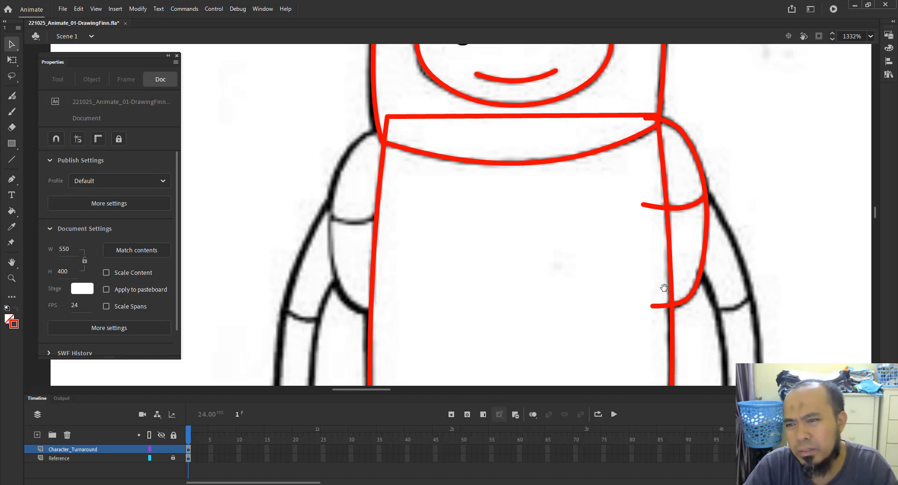
Create a new empty group for the forearm and draw a line bent into a curve along its inner edge.
left_click_drag(663, 287, 393, 195)
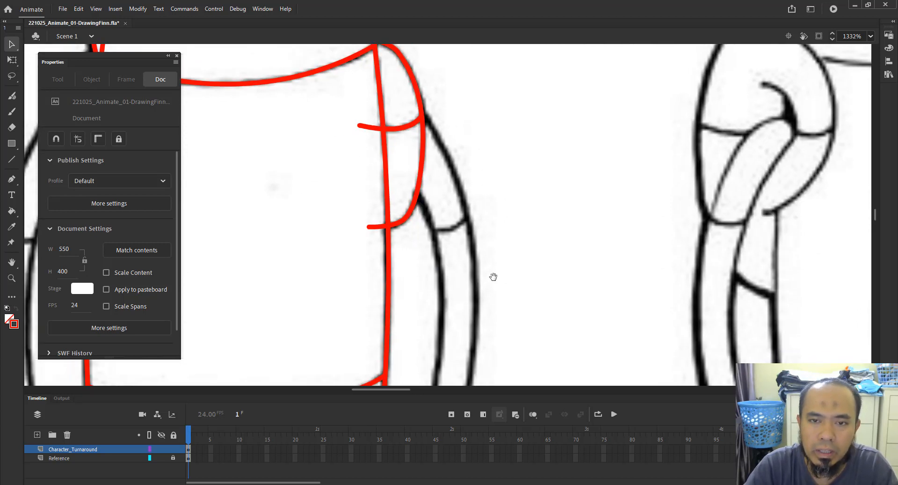
left_click_drag(493, 276, 489, 209)
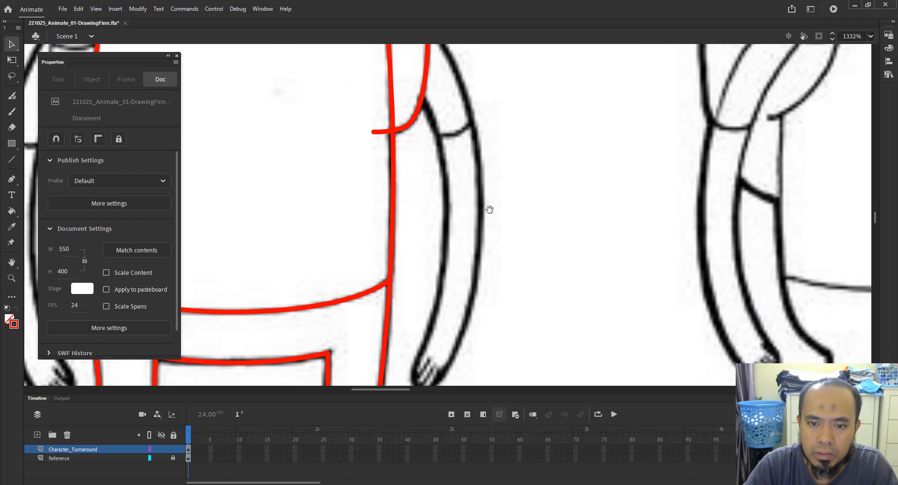
key("z")
left_click(497, 220, "alt")
left_click_drag(397, 109, 522, 287)
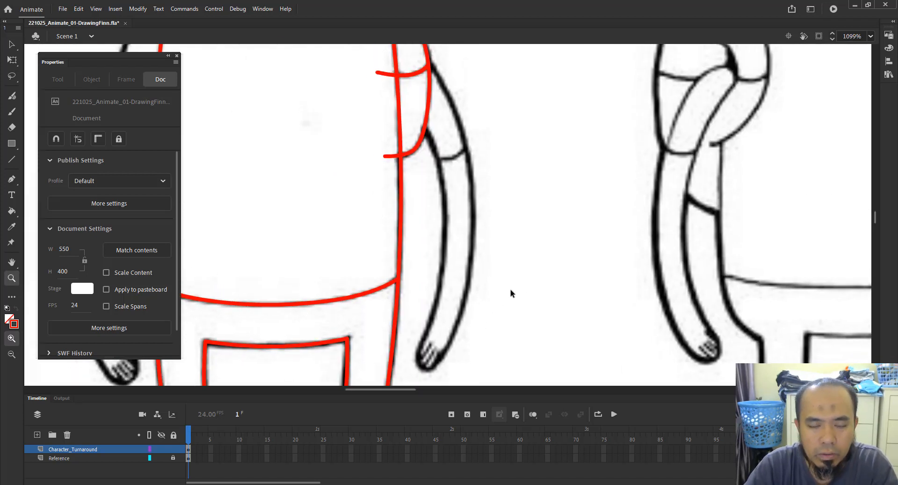
key("ctrl+g")
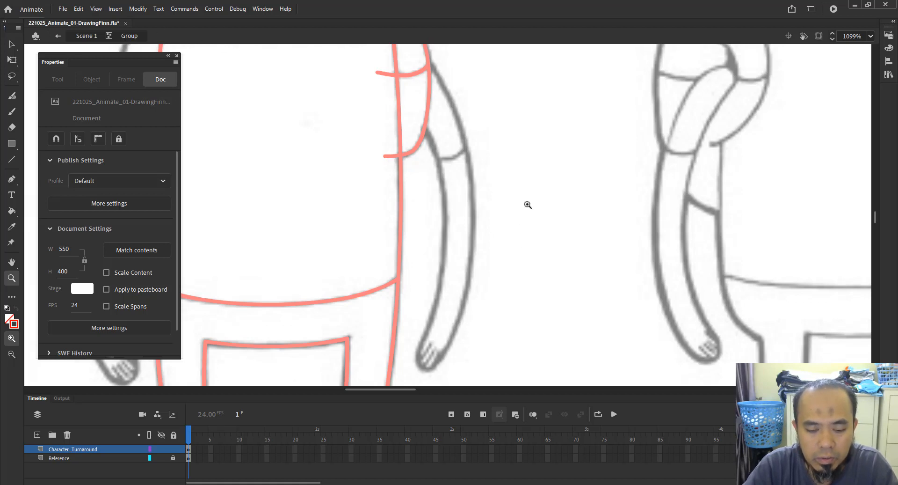
left_click_drag(529, 195, 535, 208)
key("n")
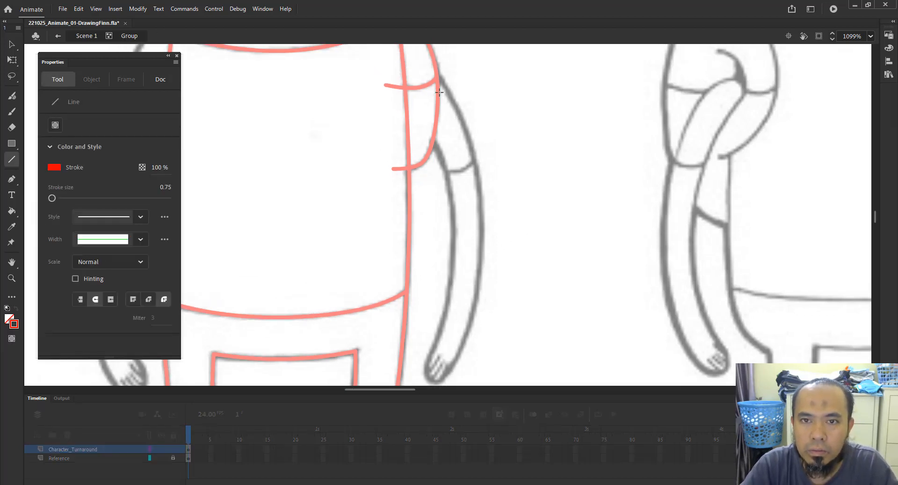
left_click_drag(423, 129, 424, 363)
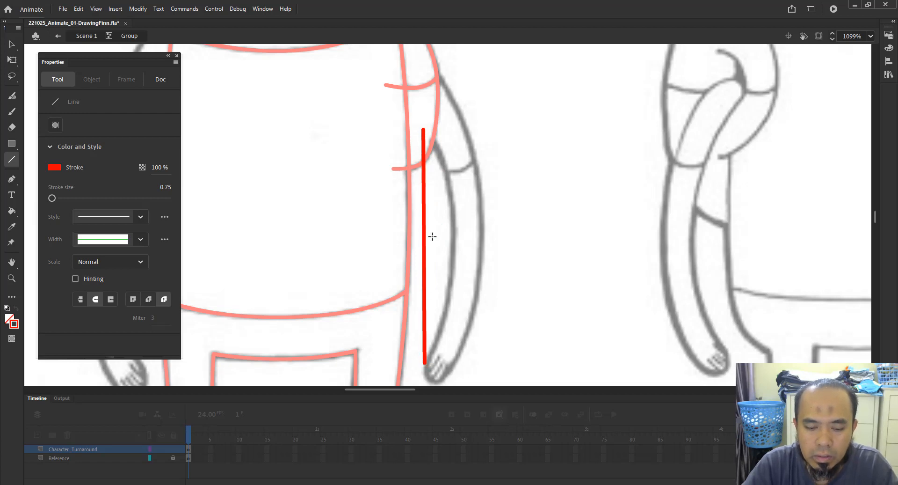
key("v")
left_click_drag(424, 237, 458, 228)
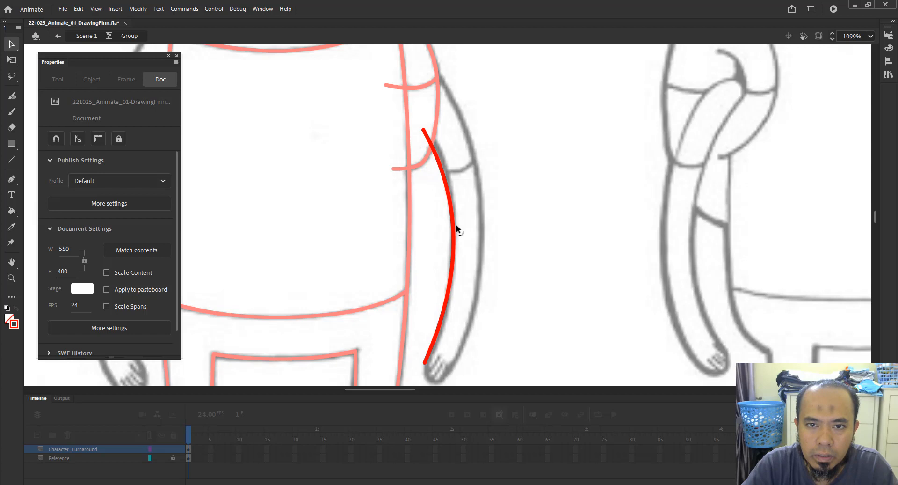
Refine the forearm curve's endpoints and handles with the Subselection tool so it follows the arm's inner edge.
key("a")
left_click(429, 131)
left_click_drag(424, 131, 415, 111)
left_click_drag(454, 179, 467, 179)
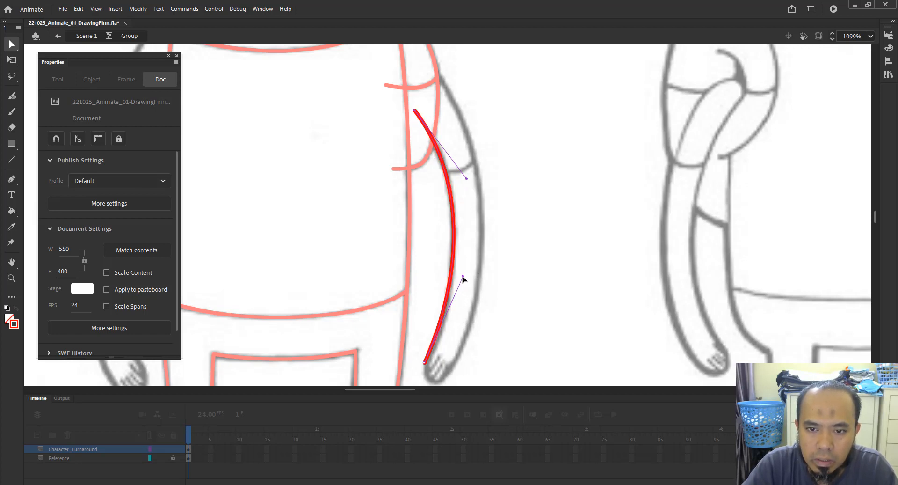
left_click_drag(463, 277, 458, 323)
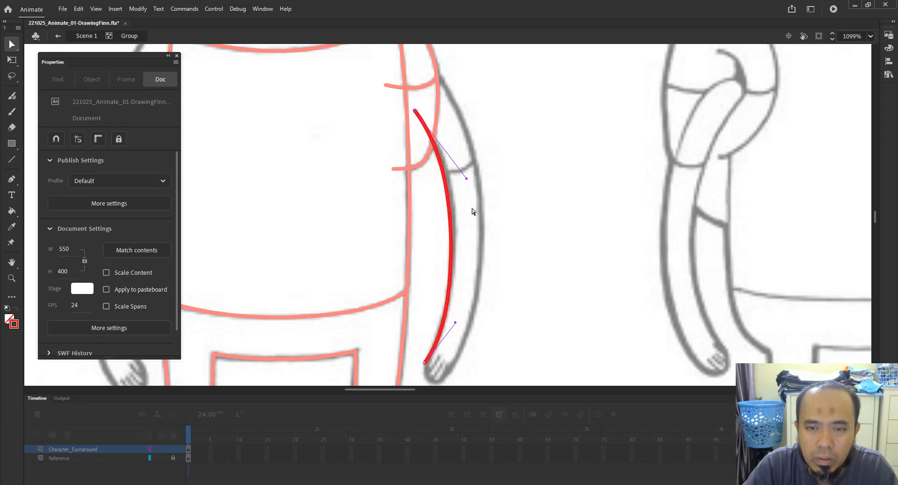
left_click_drag(466, 178, 474, 182)
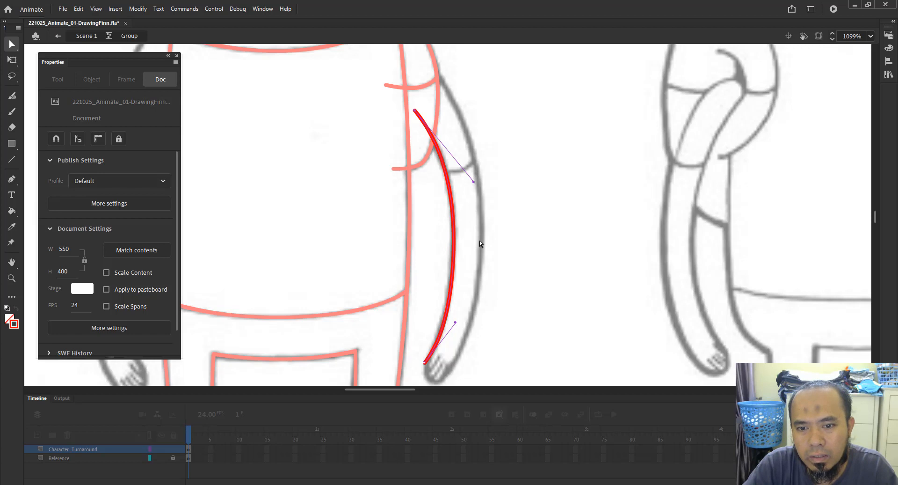
left_click_drag(431, 373, 430, 356)
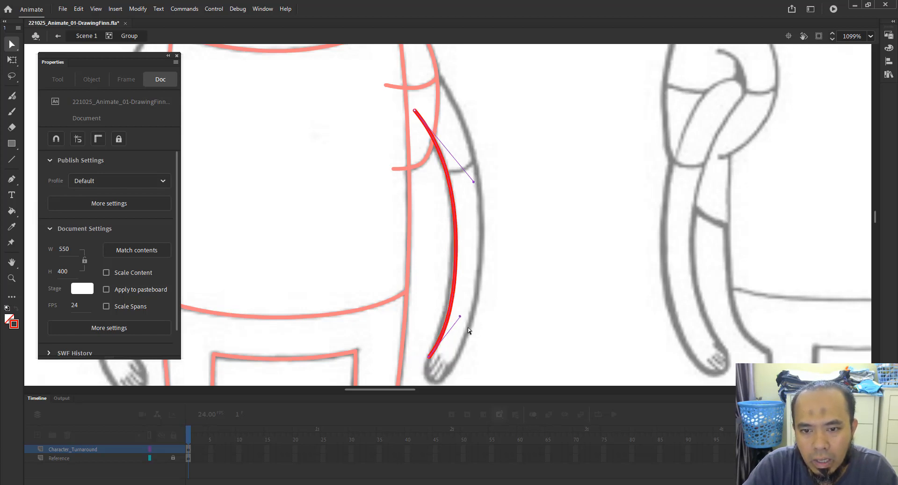
left_click_drag(460, 318, 452, 318)
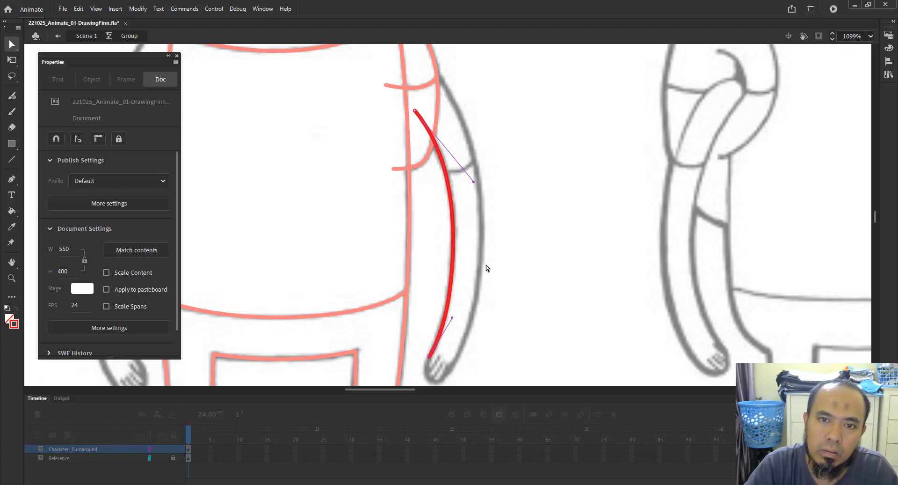
left_click(486, 269)
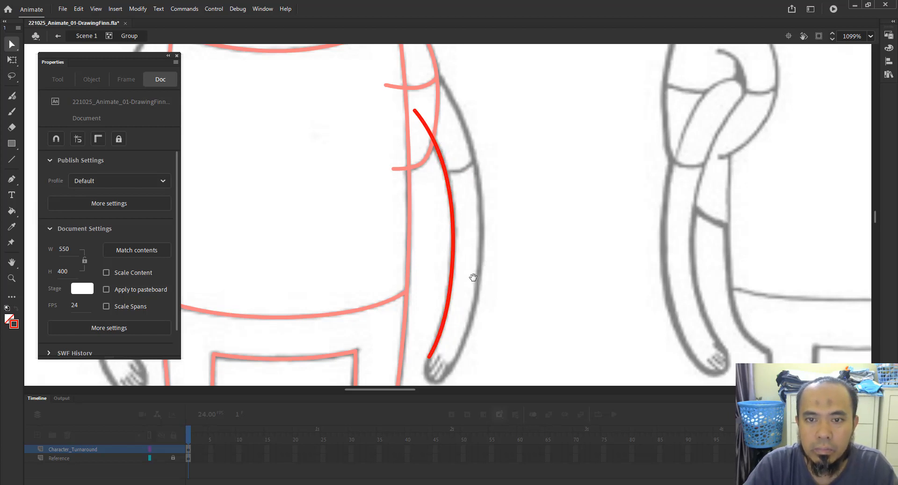
Duplicate the forearm curve and place the copy beside it along the arm's outer edge.
left_click_drag(474, 287, 450, 273)
left_click(429, 185)
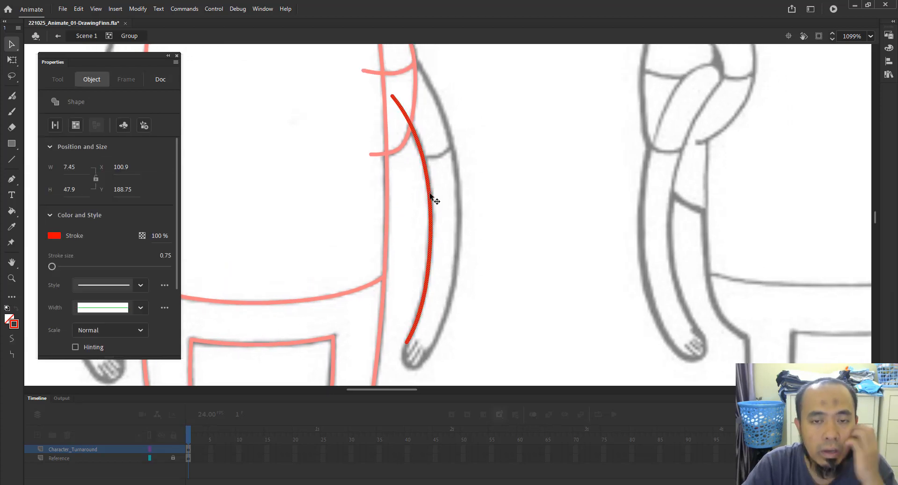
left_click_drag(431, 195, 457, 163, "alt")
left_click(463, 176)
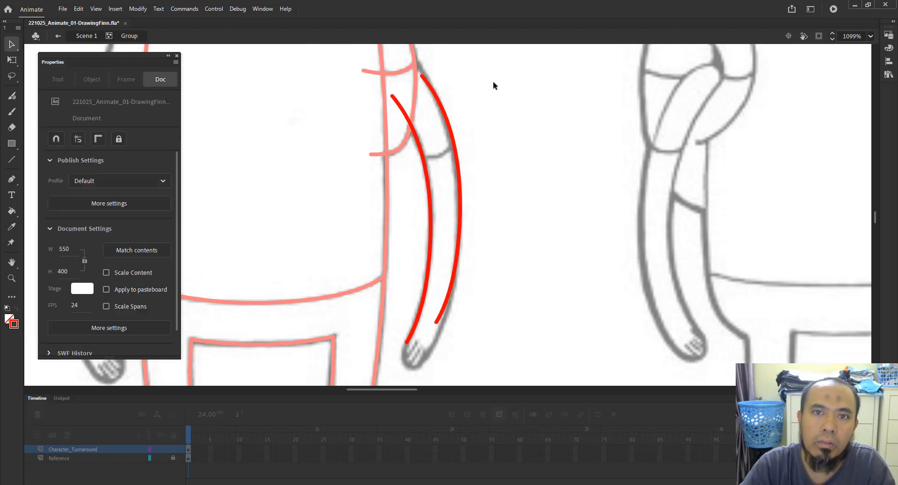
Move the copied curve's ends so they meet the armhole line and the cuff.
left_click_drag(473, 114, 486, 161)
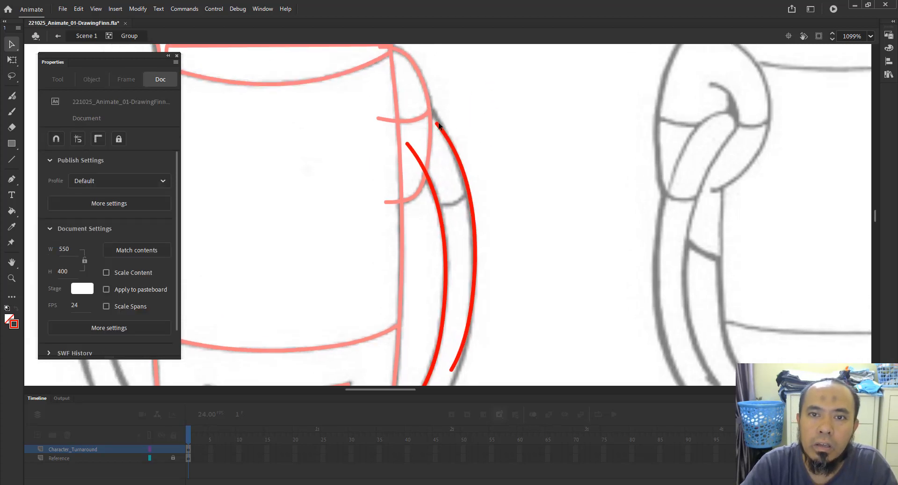
left_click_drag(437, 125, 421, 95)
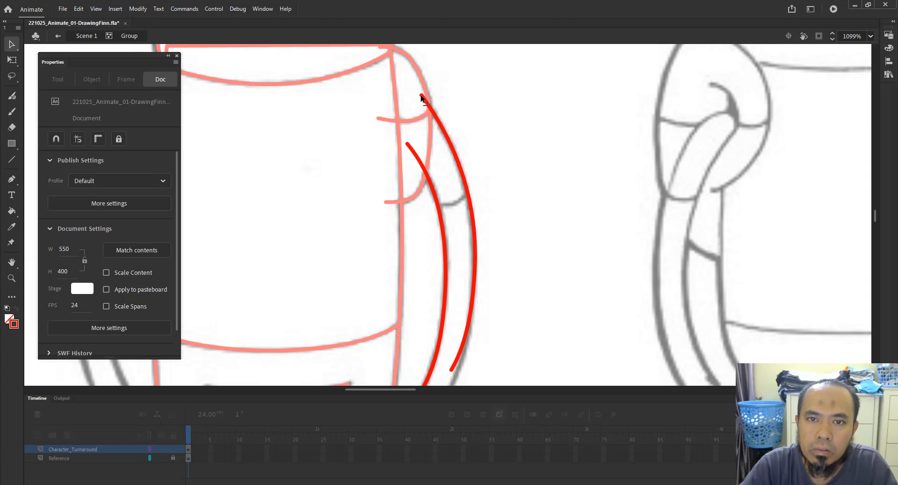
scroll(465, 187, "down", 5)
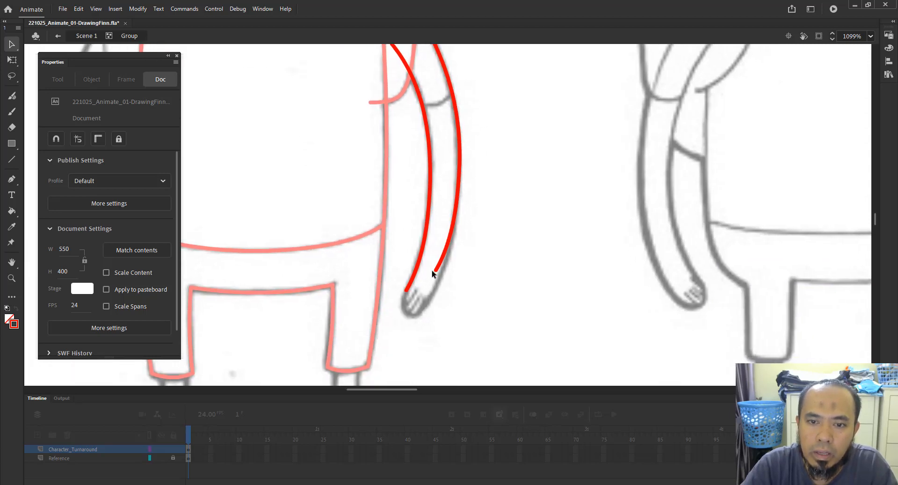
left_click_drag(436, 273, 425, 309)
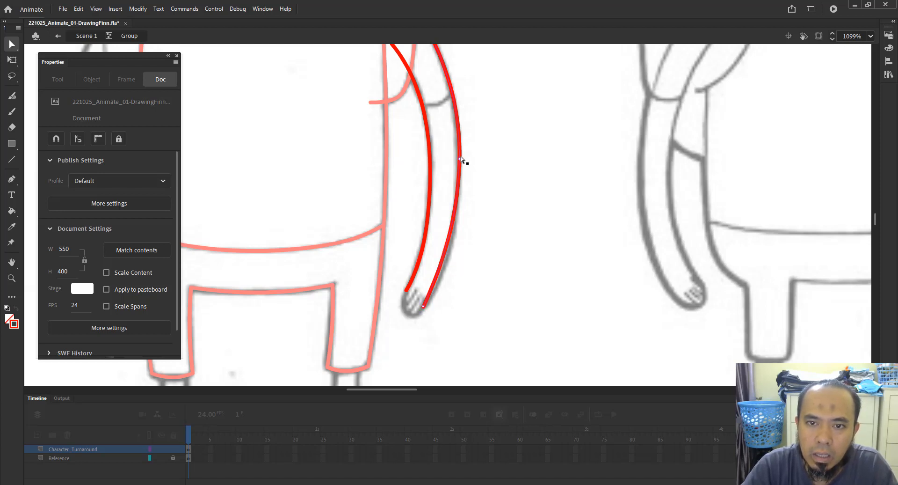
Bend the copied curve and nudge its anchor to follow the outer outline of the forearm.
left_click_drag(450, 150, 483, 201)
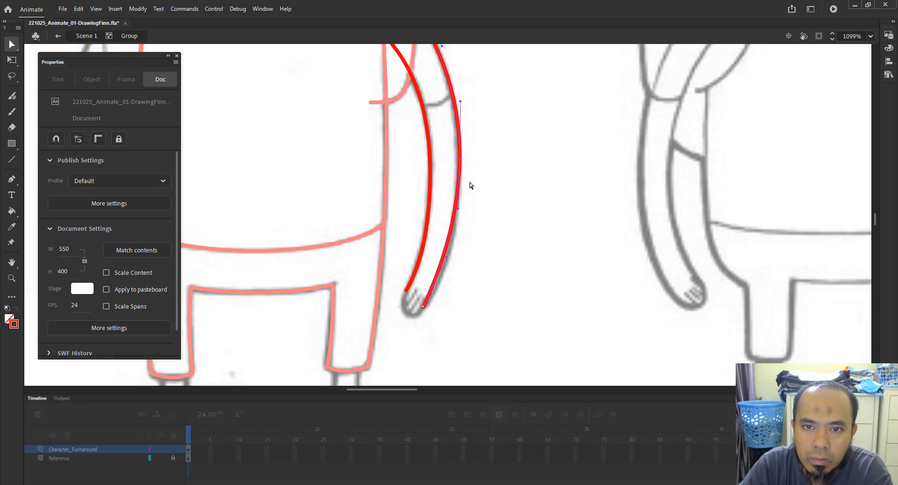
key("Left")
key("Left")
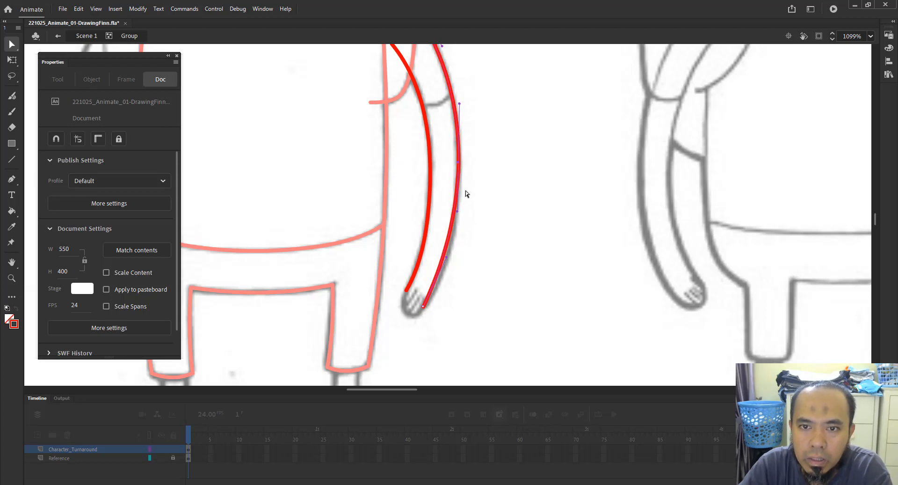
key("Down")
key("Down")
key("Right")
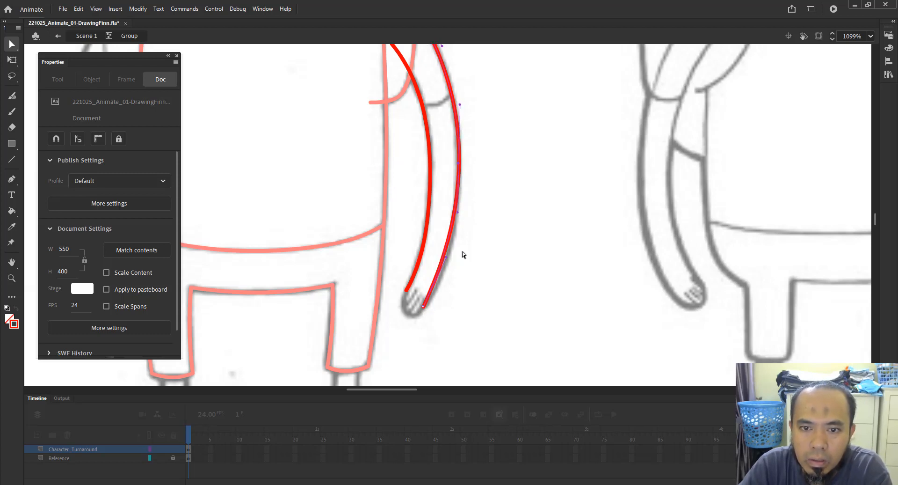
left_click_drag(447, 256, 452, 264)
left_click(491, 155)
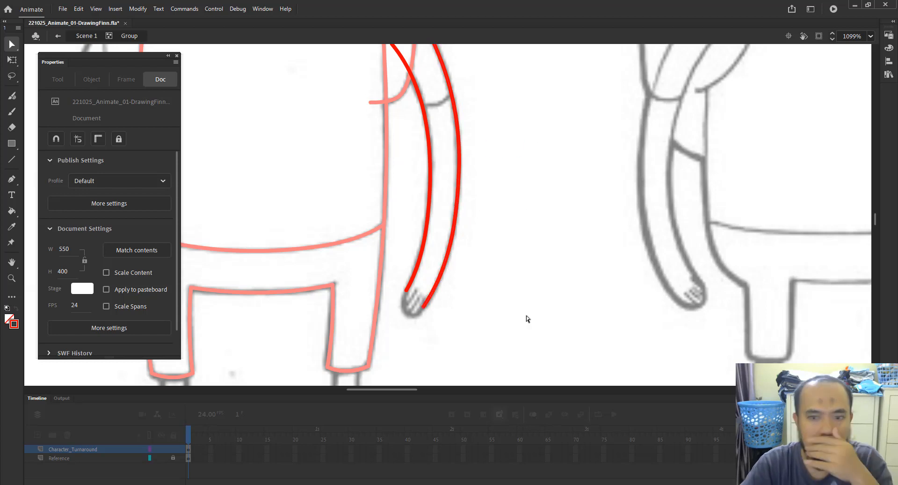
Try closing the cuff with a crossing line, deleting its overhangs and bending it, then undo those edits.
left_click_drag(506, 213, 493, 194)
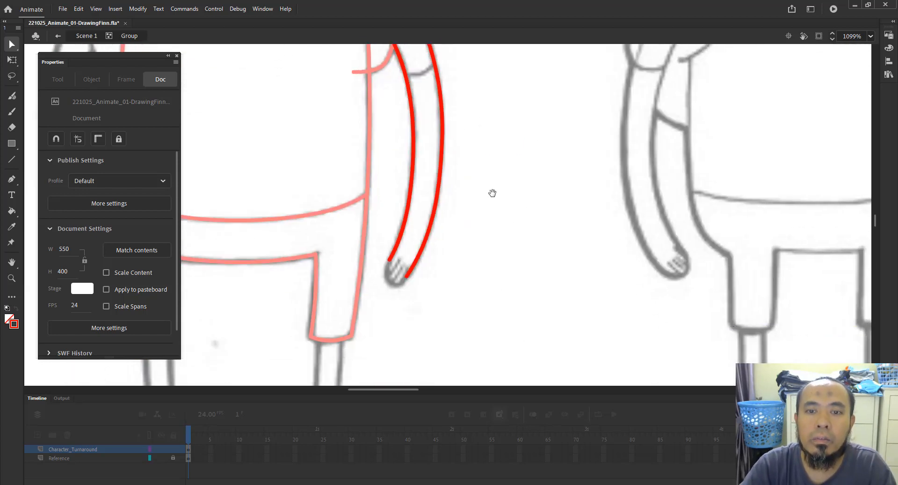
key("z")
left_click_drag(357, 221, 459, 300)
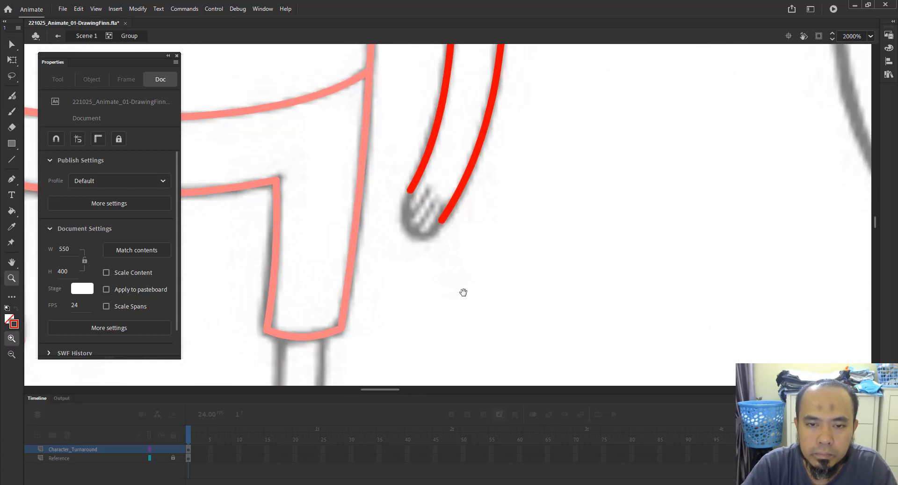
key("n")
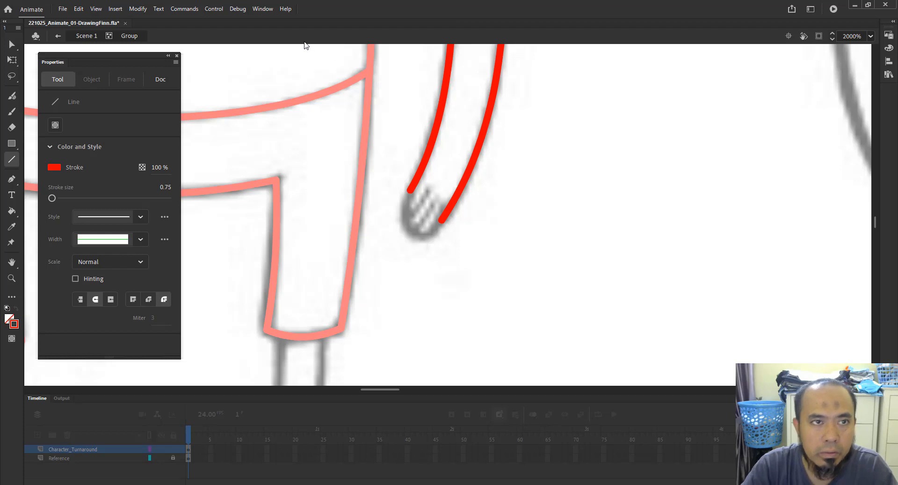
left_click(96, 9)
mouse_move(79, 9)
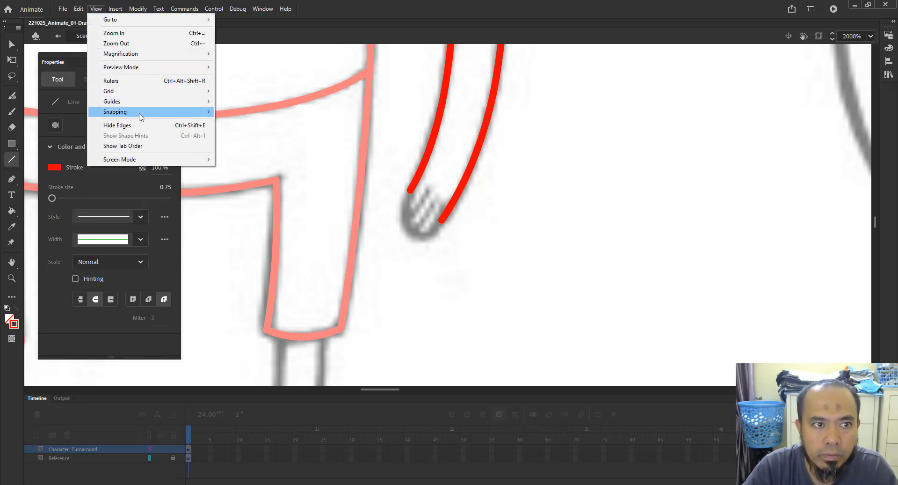
mouse_move(141, 112)
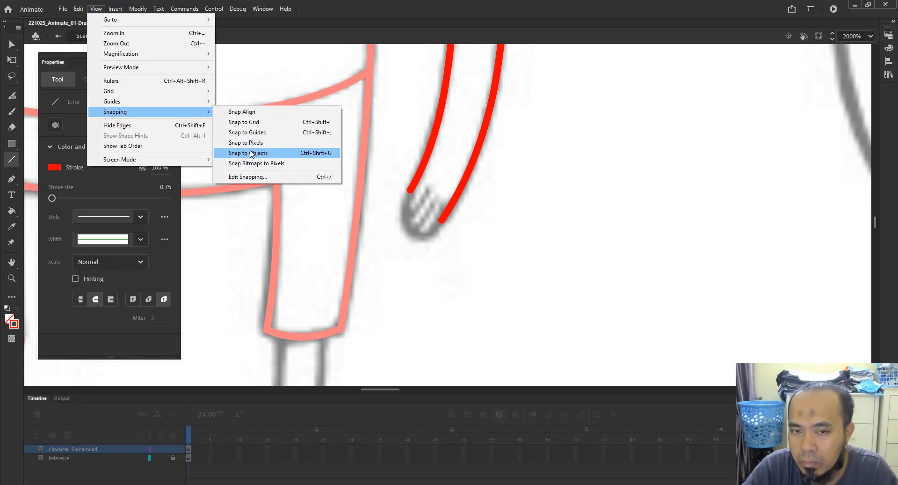
left_click(481, 275)
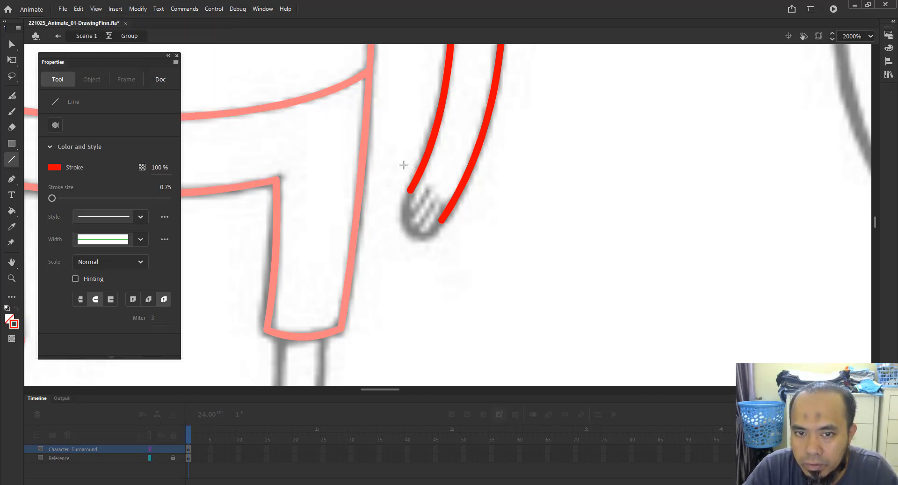
left_click_drag(402, 176, 466, 233)
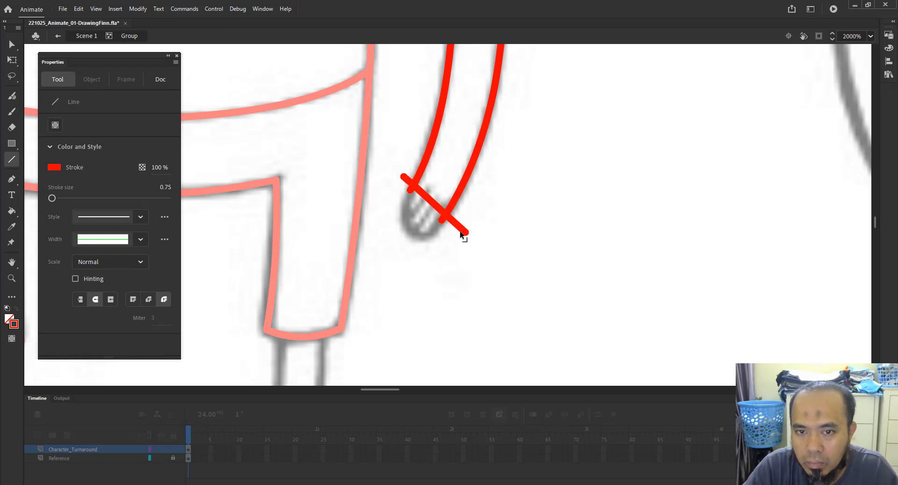
key("v")
left_click(455, 226)
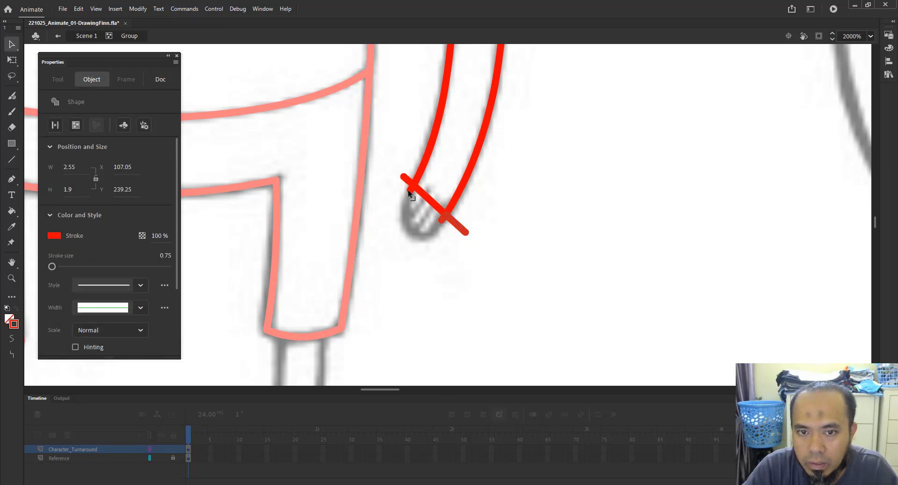
left_click(404, 177, "shift")
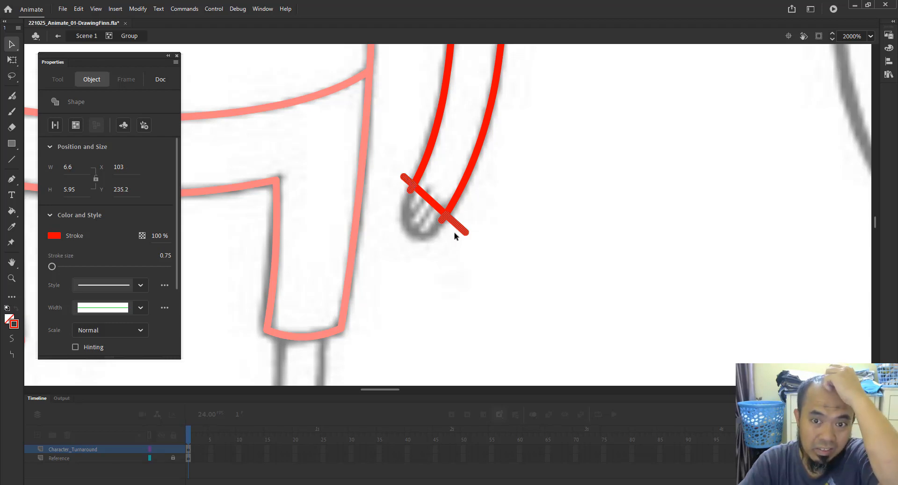
key("Delete")
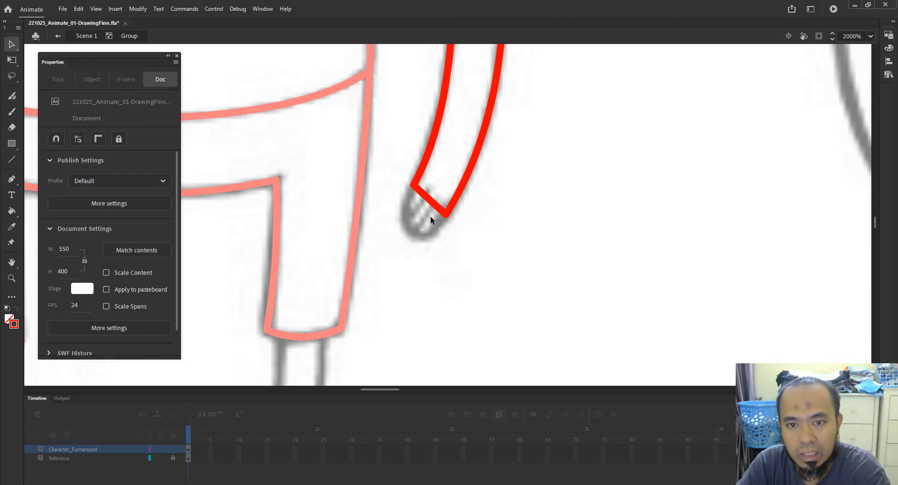
left_click_drag(433, 206, 416, 228)
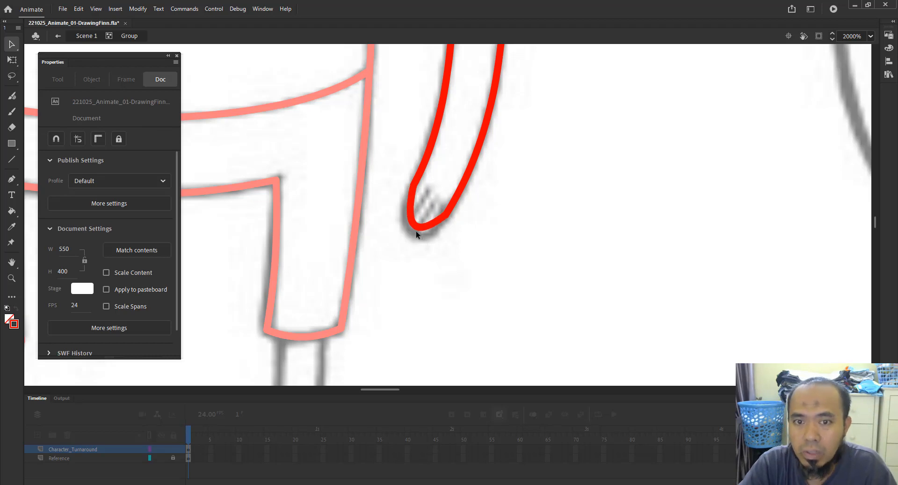
key("ctrl+z")
key("ctrl+z")
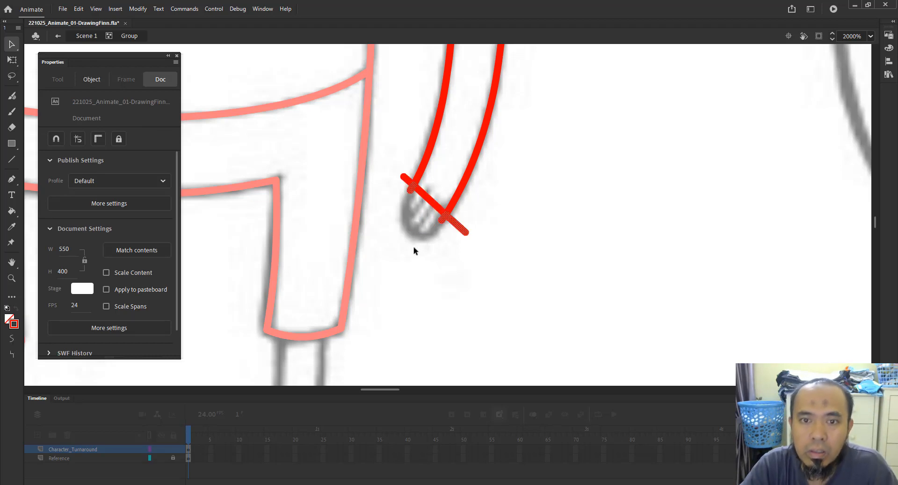
key("ctrl+z")
key("ctrl+z")
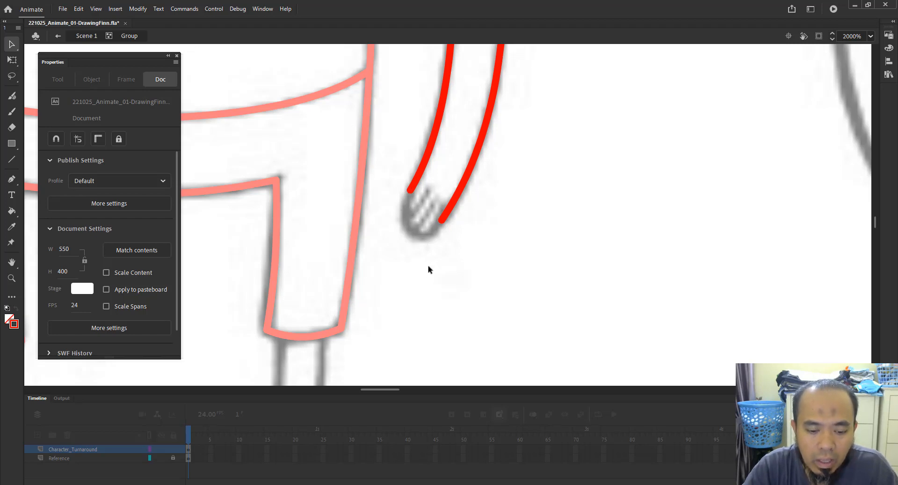
Turn on Snap to Objects.
left_click(96, 9)
mouse_move(157, 112)
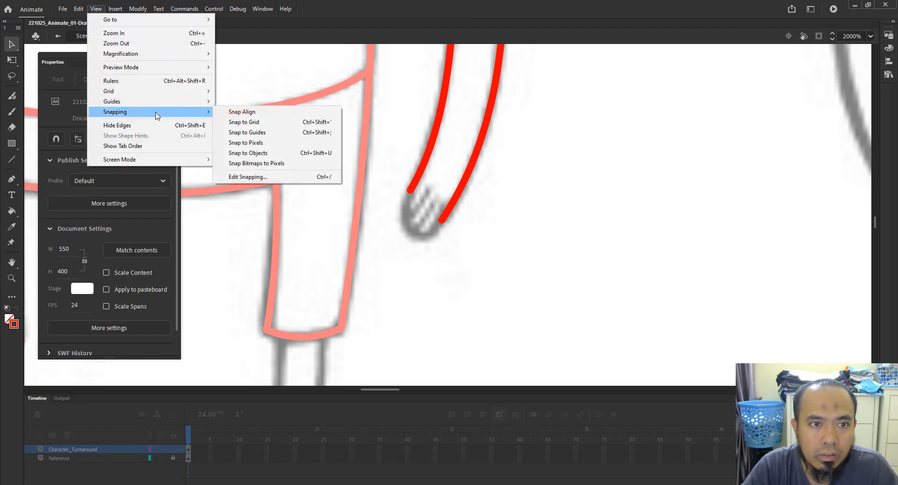
left_click(274, 153)
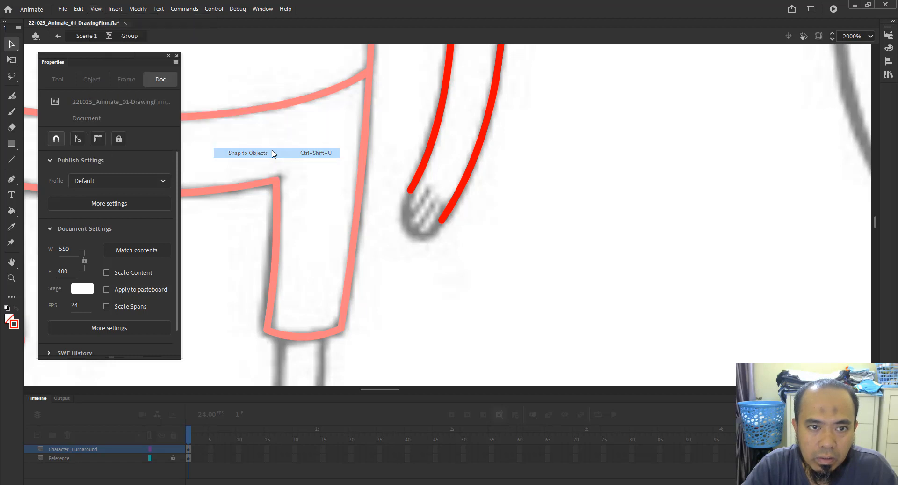
Draw a line joining the two forearm curve ends at the cuff and bend it into a rounded end.
key("n")
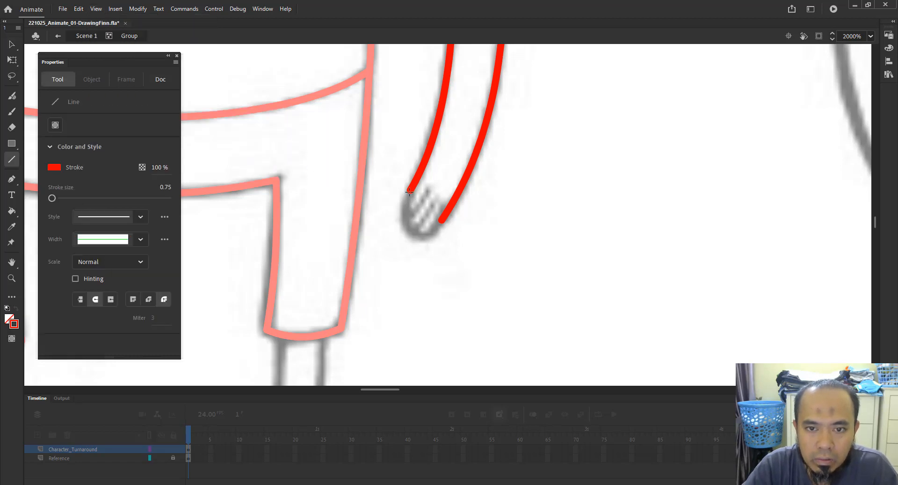
left_click_drag(411, 189, 441, 220)
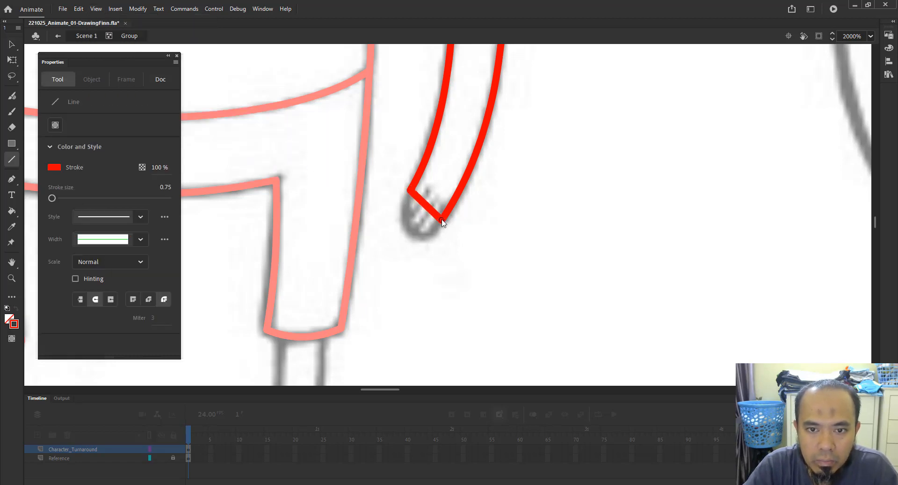
key("v")
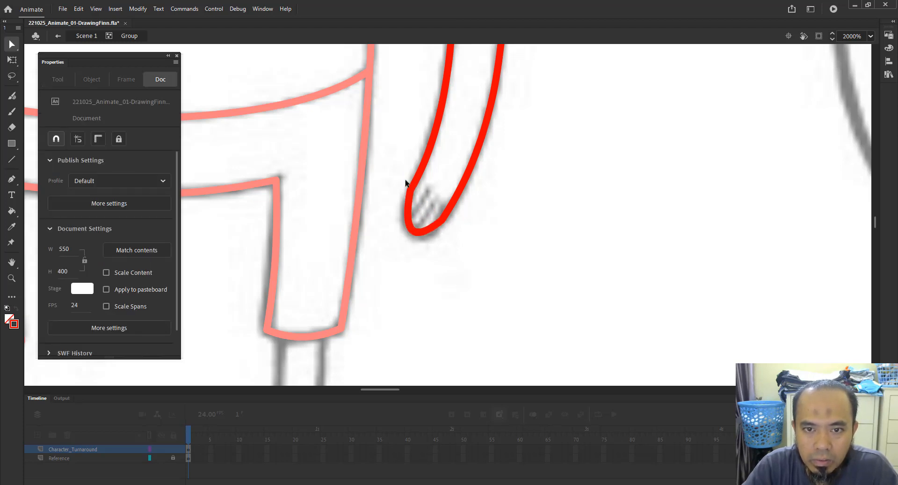
left_click_drag(404, 177, 421, 201)
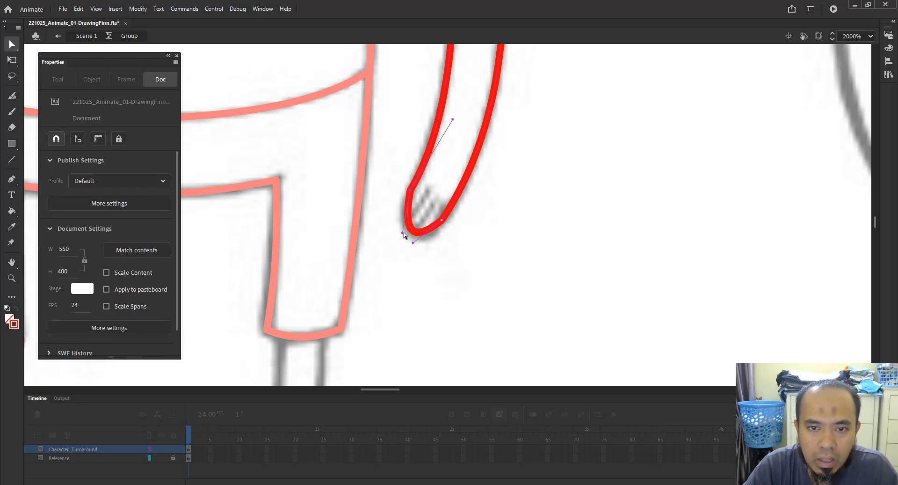
Adjust the bezier handles at the forearm's rounded end with the Convert Anchor Point tool to smooth the curve.
left_click_drag(403, 233, 393, 225)
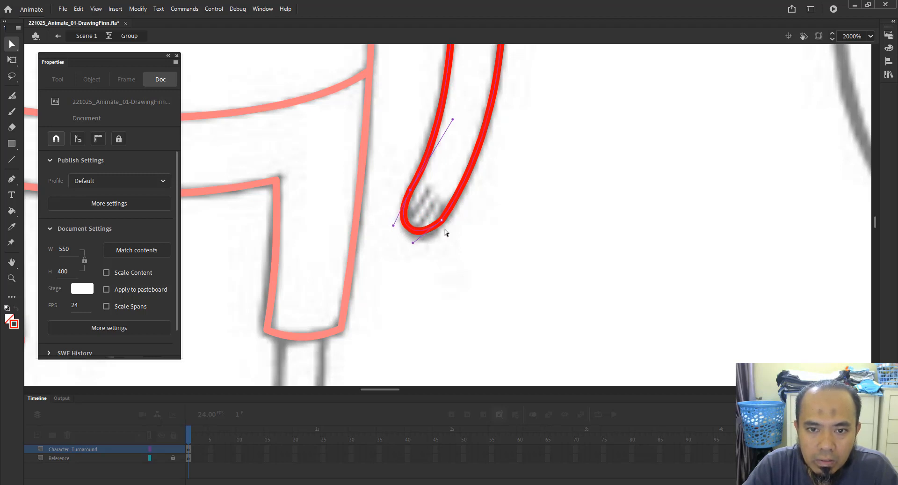
left_click(441, 221)
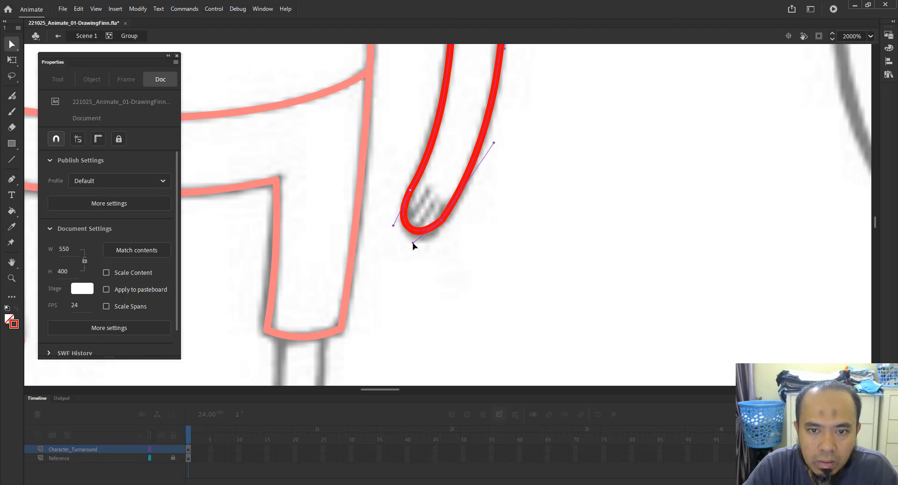
left_click_drag(427, 244, 417, 251)
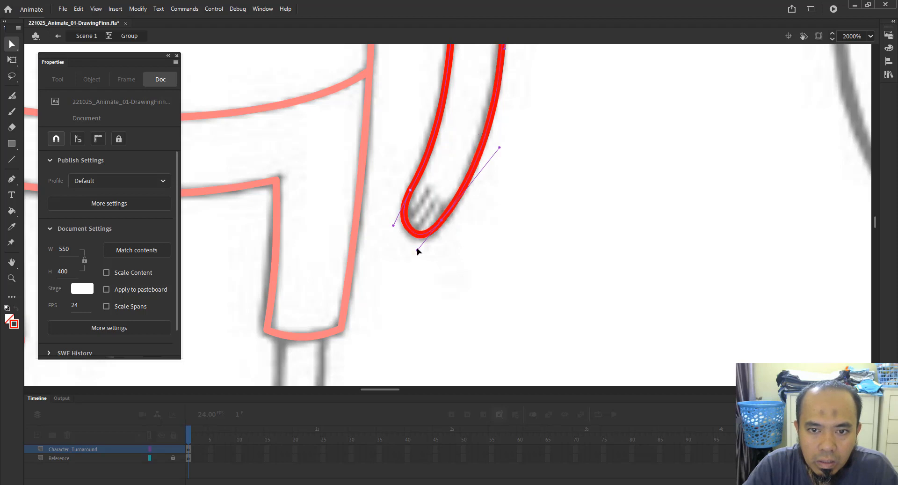
key("ctrl+z")
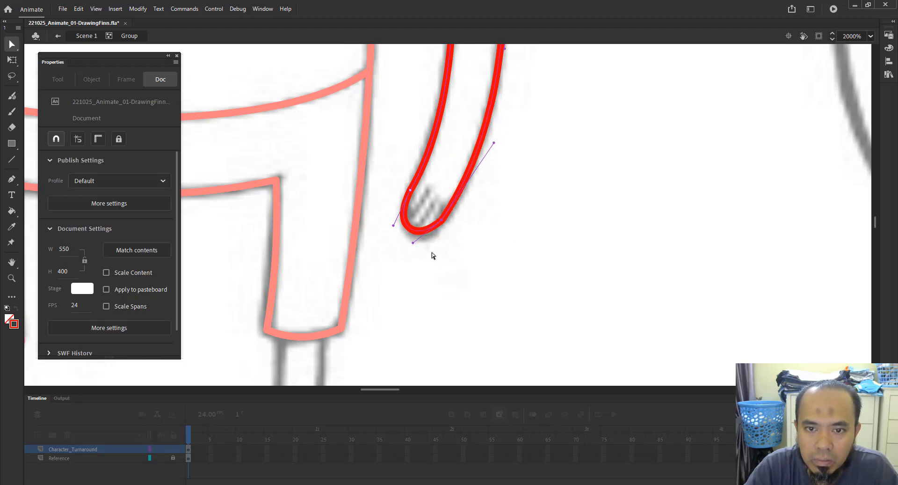
left_click(13, 181)
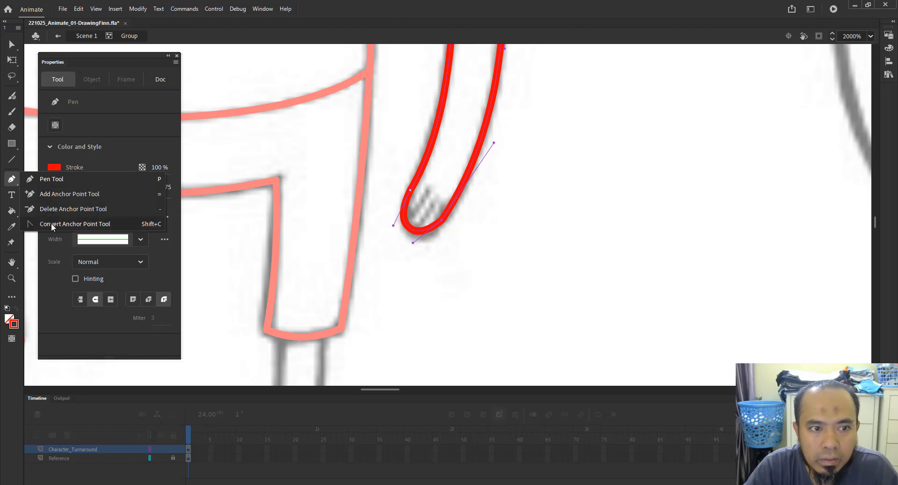
left_click(52, 223)
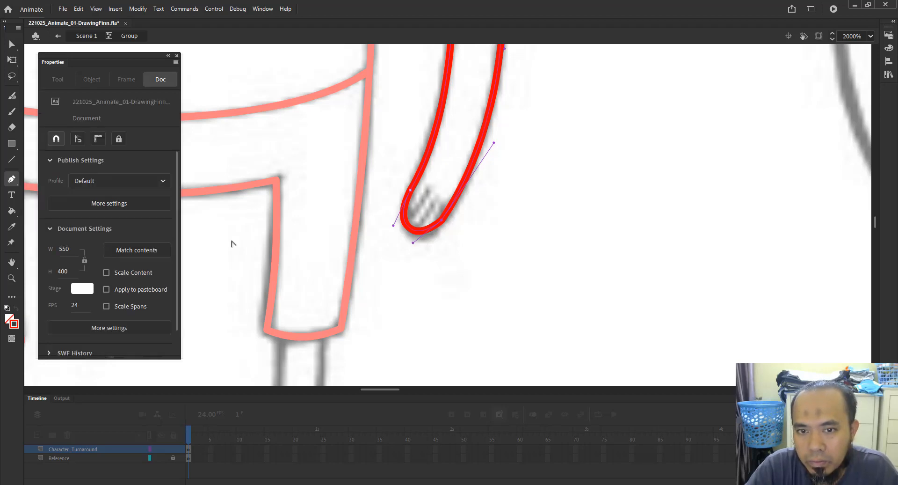
left_click_drag(414, 242, 422, 247)
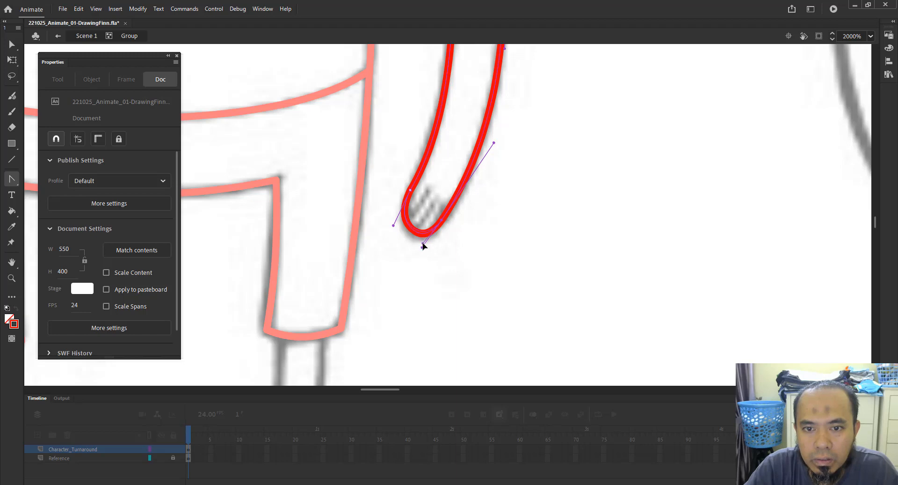
left_click_drag(418, 247, 420, 246)
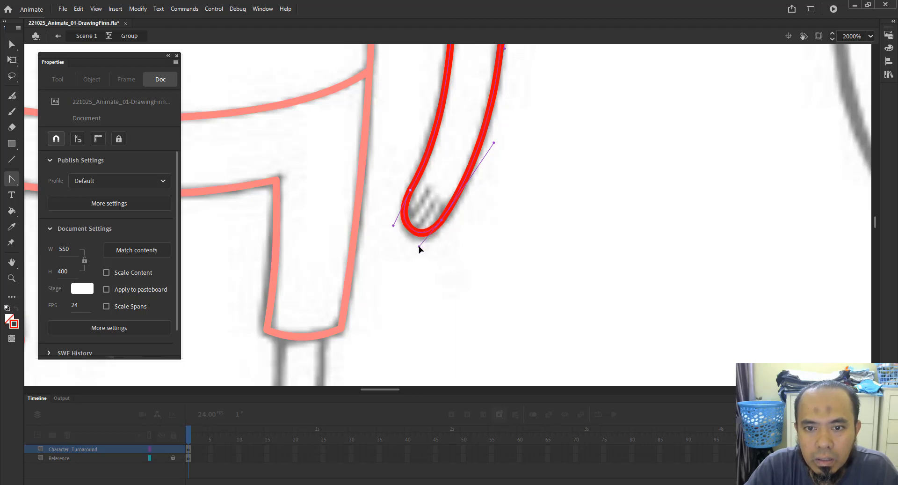
left_click(483, 245)
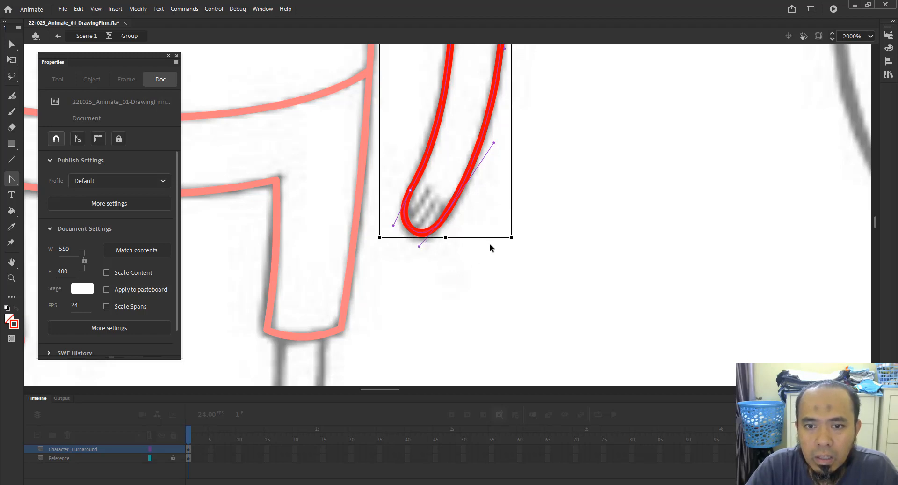
key("v")
left_click_drag(431, 200, 466, 252)
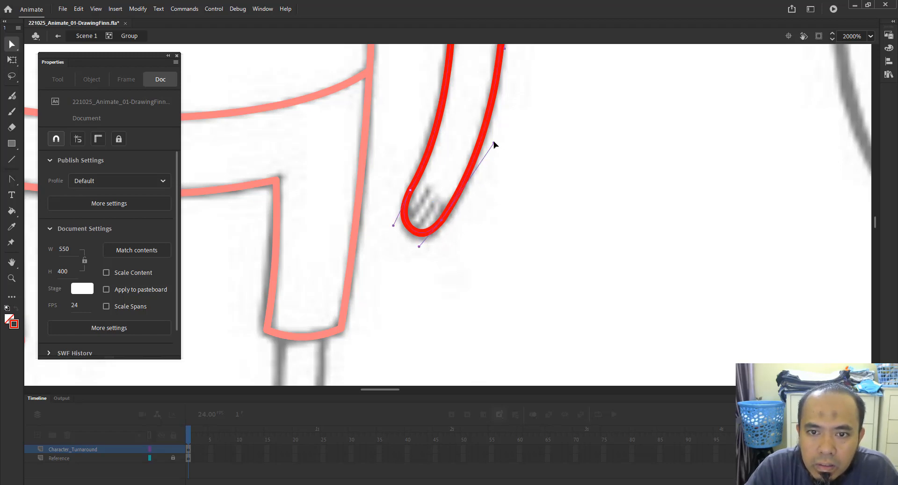
left_click_drag(494, 142, 496, 140)
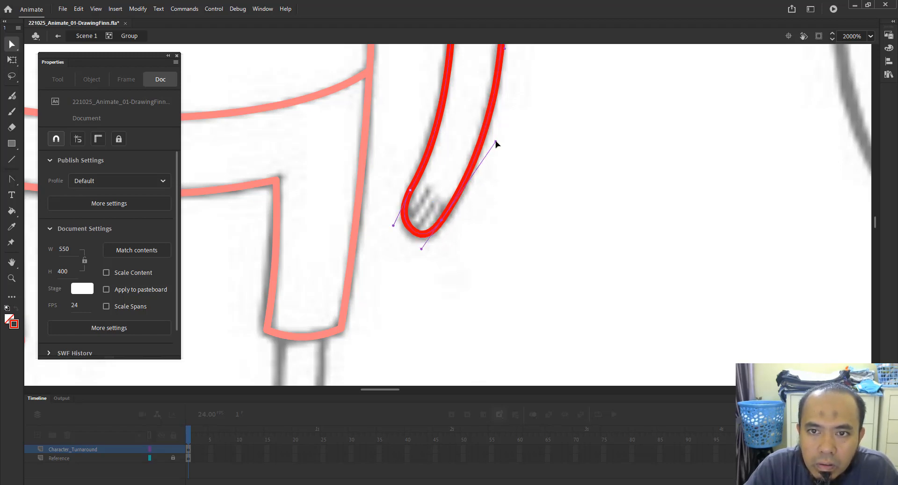
left_click(508, 243)
Try drawing a straight line across the forearm near the elbow, then undo it.
key("z")
left_click(463, 201, "alt")
left_click(520, 217, "alt")
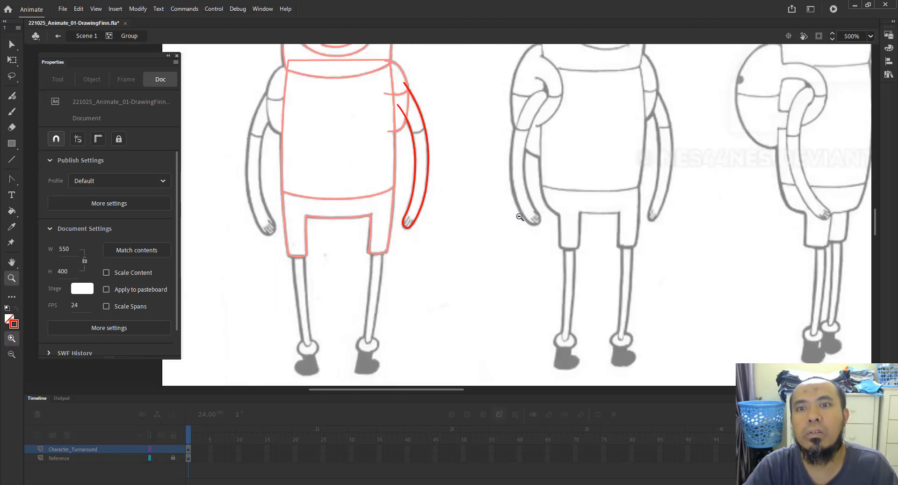
left_click_drag(386, 85, 469, 270)
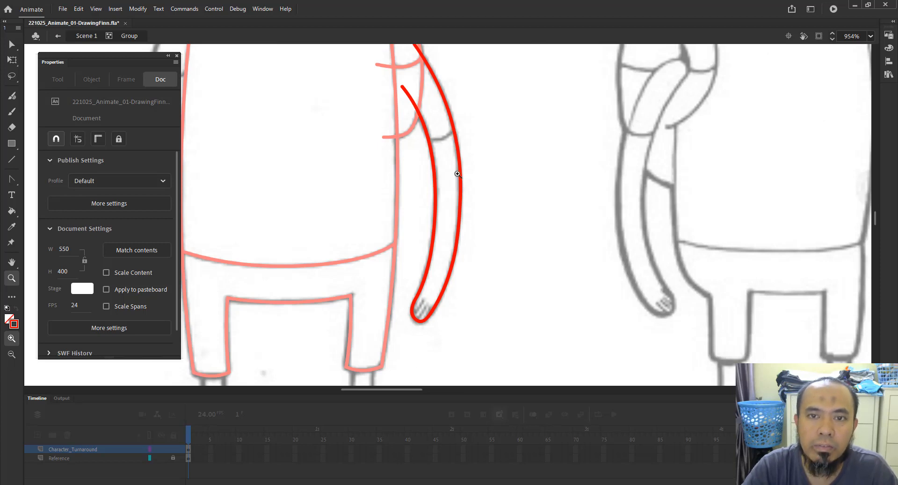
scroll(499, 220, "up", 3)
left_click_drag(407, 123, 529, 253)
key("v")
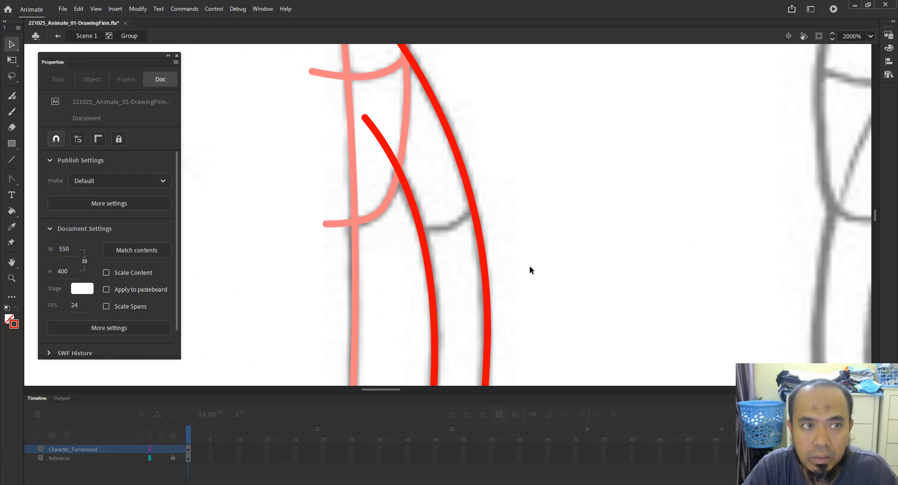
key("n")
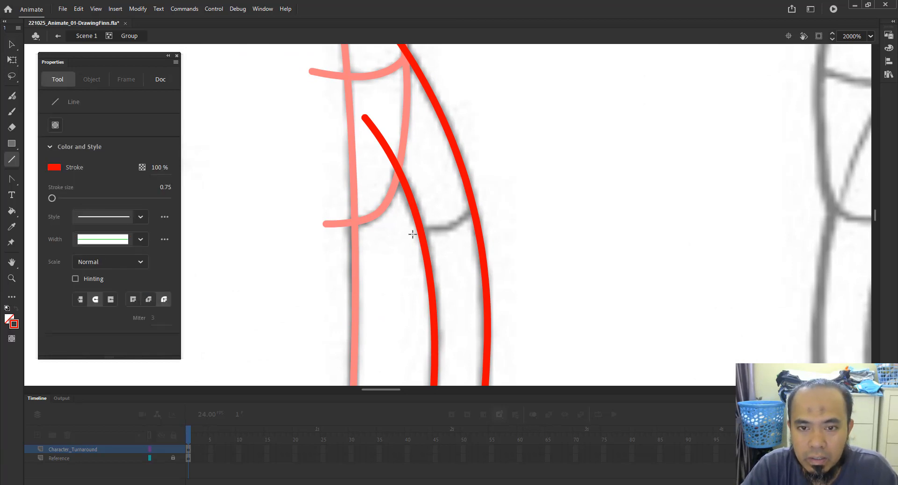
left_click_drag(406, 231, 505, 195)
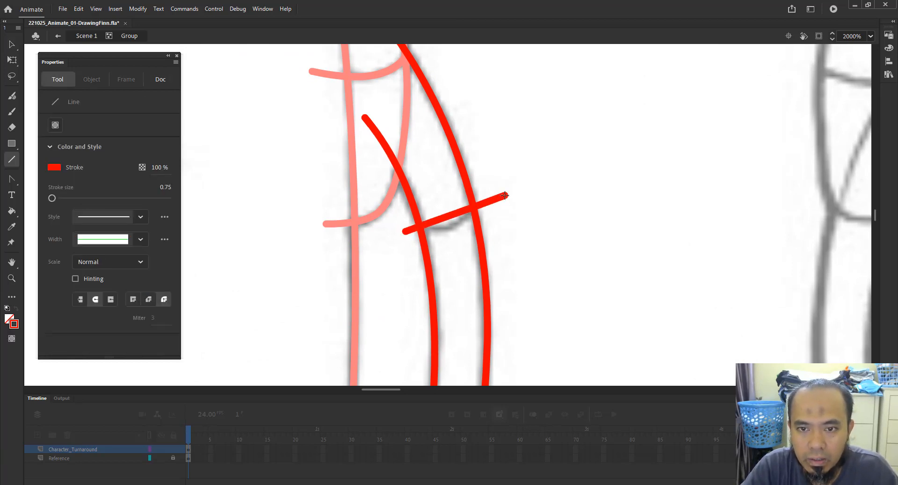
key("ctrl+z")
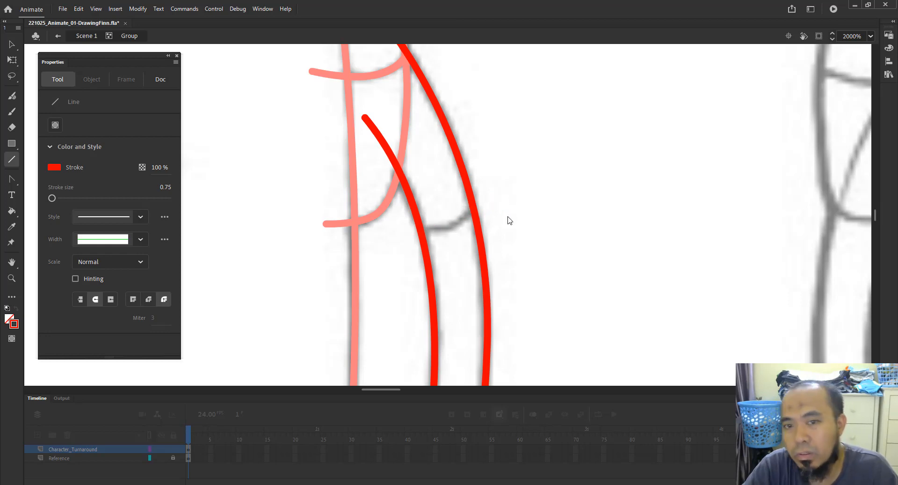
Inside the forearm group, draw a line across the forearm at the elbow and bend it into a downward curve.
double_click(481, 275)
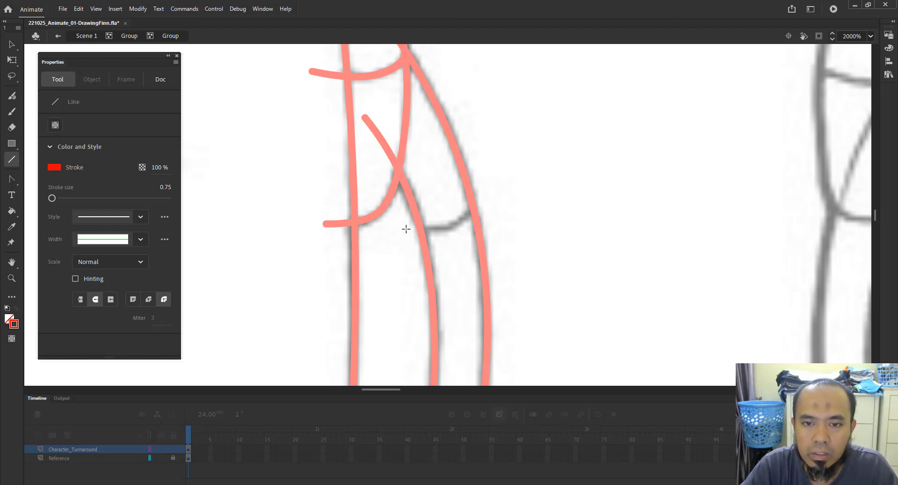
left_click_drag(406, 229, 495, 201)
key("v")
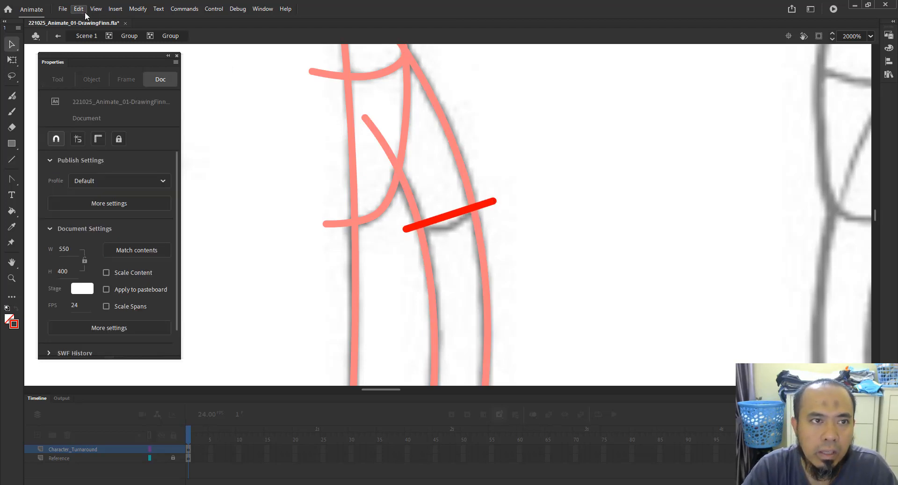
left_click(126, 37)
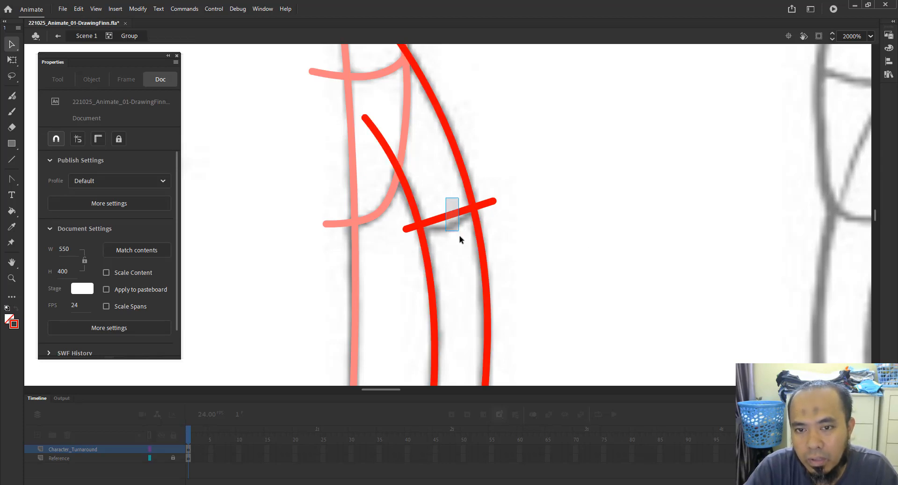
left_click(451, 216)
left_click_drag(450, 215, 450, 216)
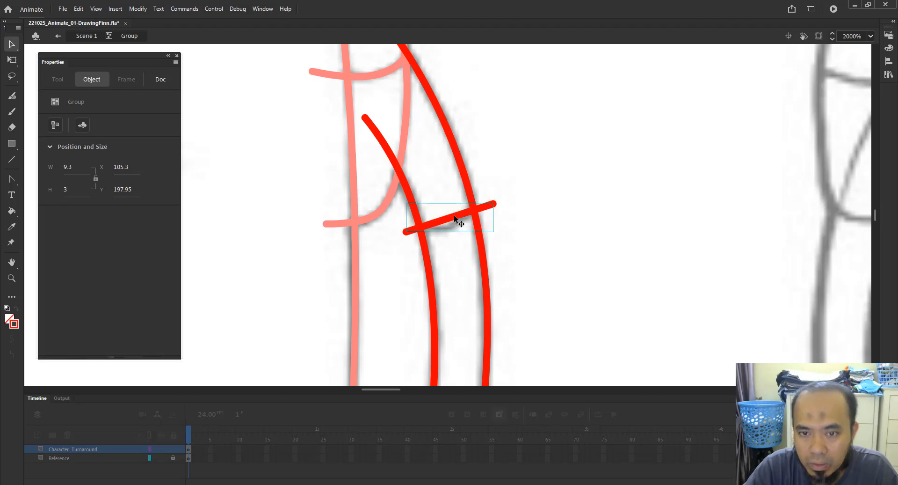
double_click(454, 214)
mouse_move(450, 218)
left_mouse_down()
mouse_move(449, 227)
mouse_move(407, 234)
mouse_move(402, 225)
left_mouse_up()
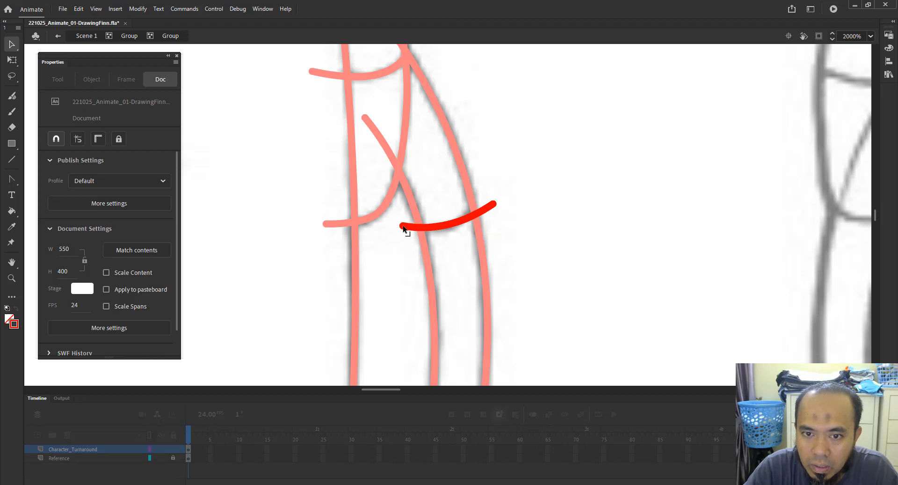
mouse_move(496, 204)
left_mouse_down()
mouse_move(487, 192)
mouse_move(512, 219)
mouse_move(464, 225)
left_mouse_up()
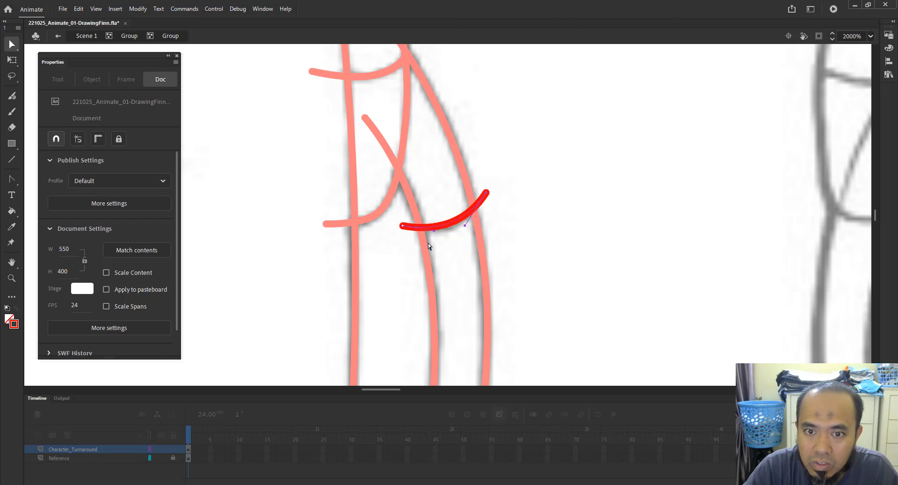
left_click(452, 226)
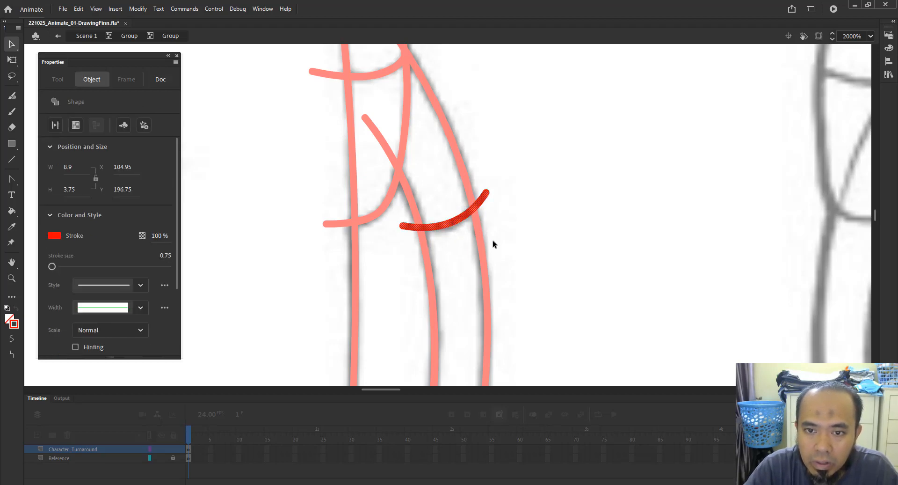
left_click(599, 274)
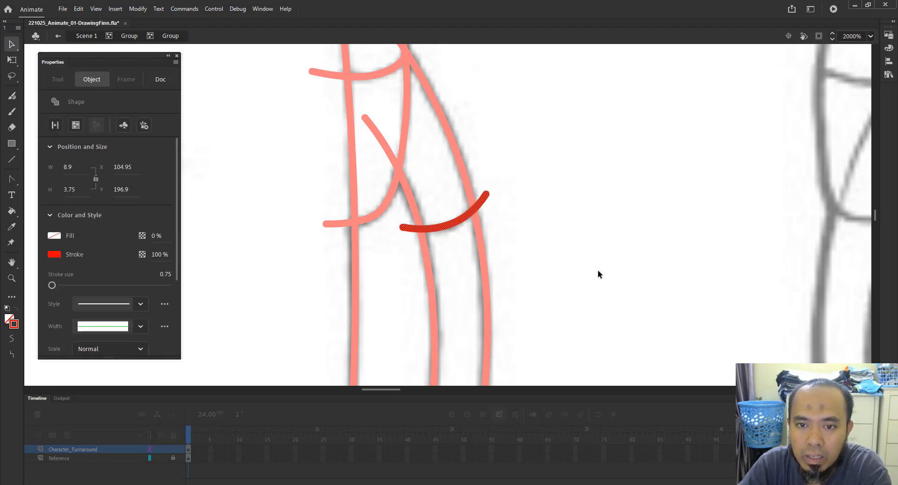
left_click(130, 36)
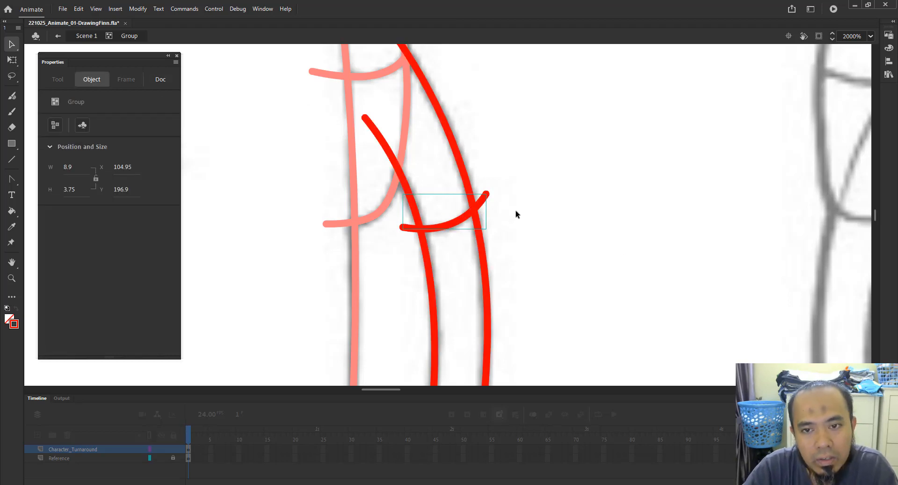
Break apart the elbow curve and delete its overhanging ends outside the forearm outlines.
left_click(137, 8)
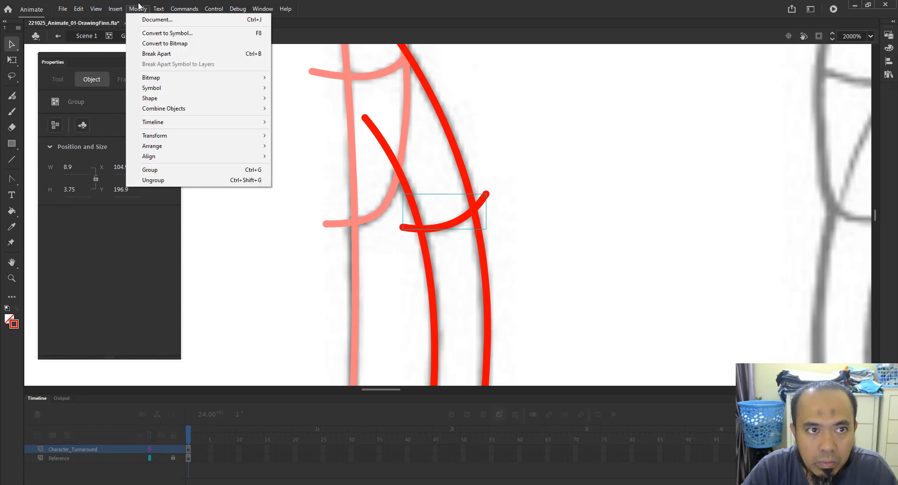
left_click(232, 53)
left_click(533, 197)
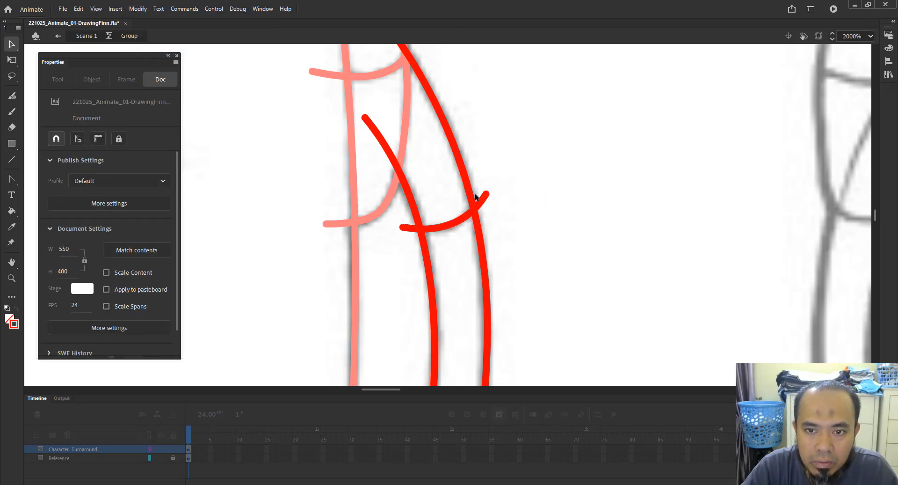
left_click(475, 196)
left_click(520, 197)
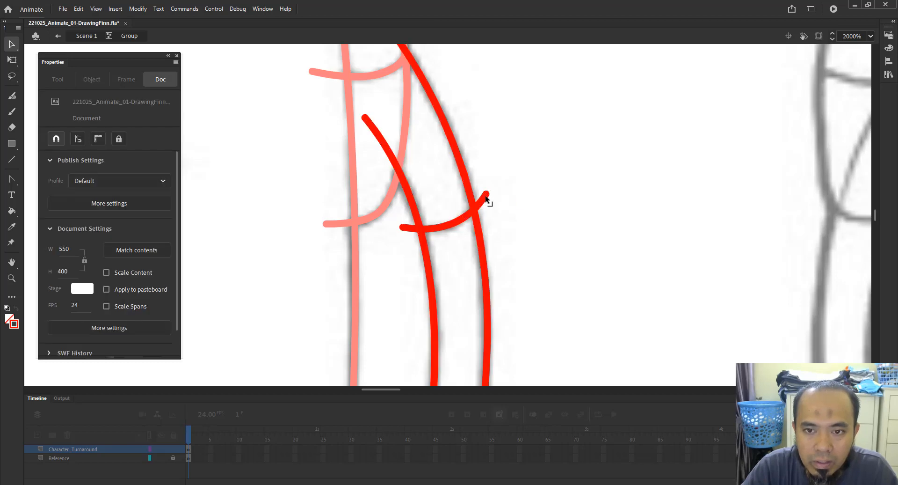
left_click(485, 196)
left_click(407, 228, "shift")
key("Delete")
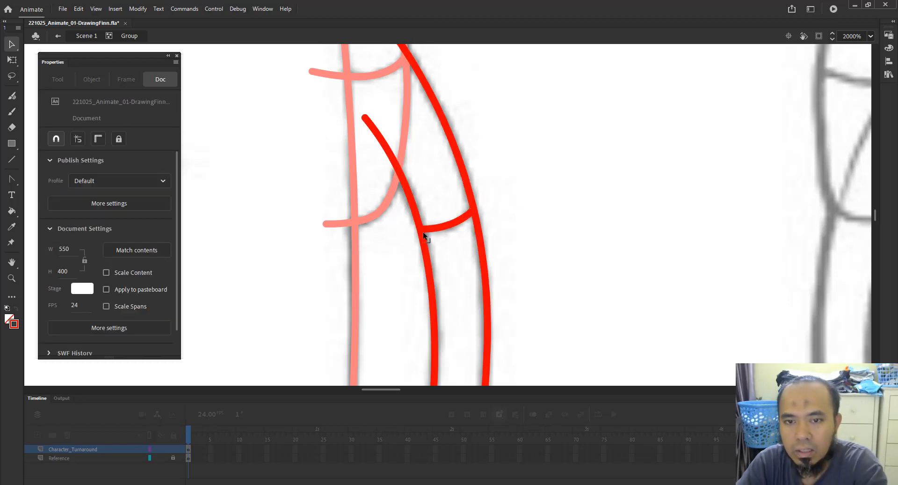
Inside the forearm group, draw a short bent line across the rounded forearm end and duplicate it slightly below.
key("z")
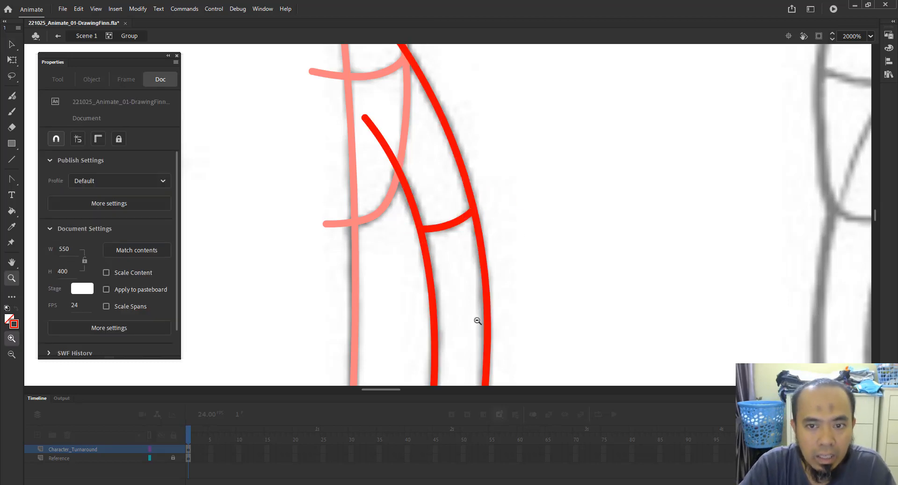
left_click(477, 321, "alt")
scroll(465, 317, "down", 3)
left_click_drag(402, 261, 477, 334)
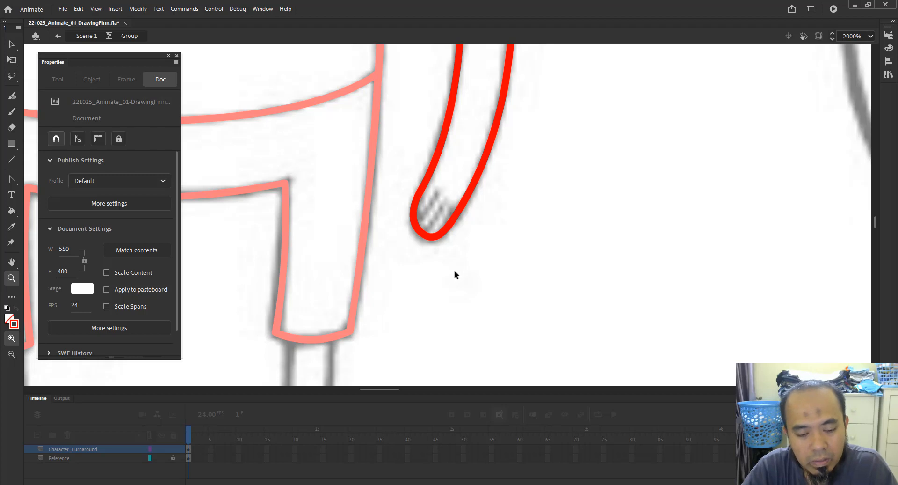
double_click(444, 285)
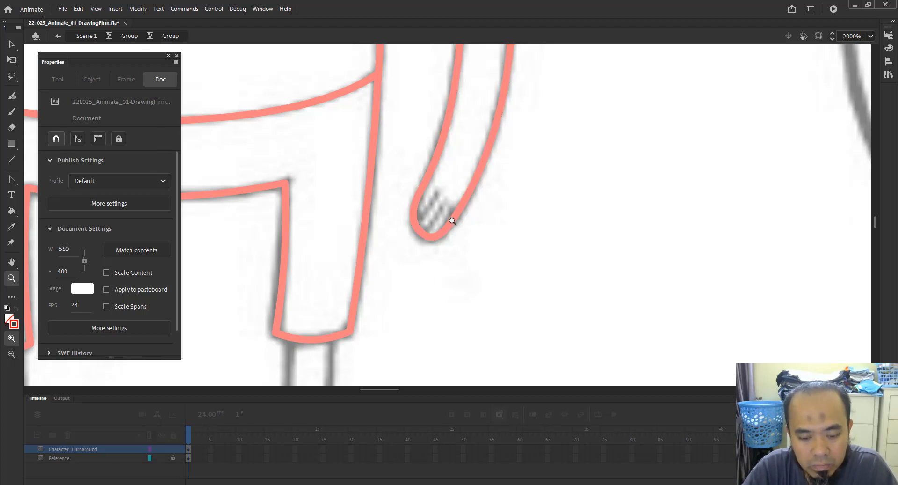
key("n")
left_click_drag(436, 194, 396, 242)
key("v")
left_click_drag(422, 216, 425, 225)
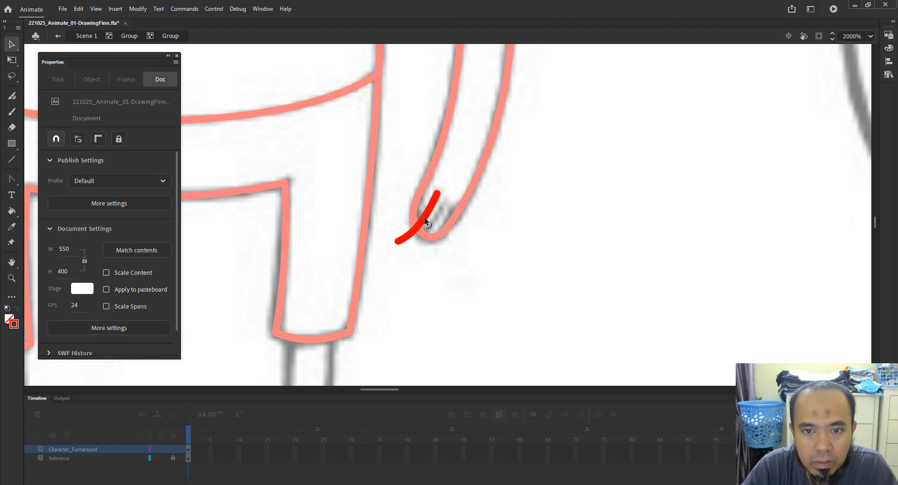
left_click(426, 222)
left_click_drag(427, 222, 436, 228)
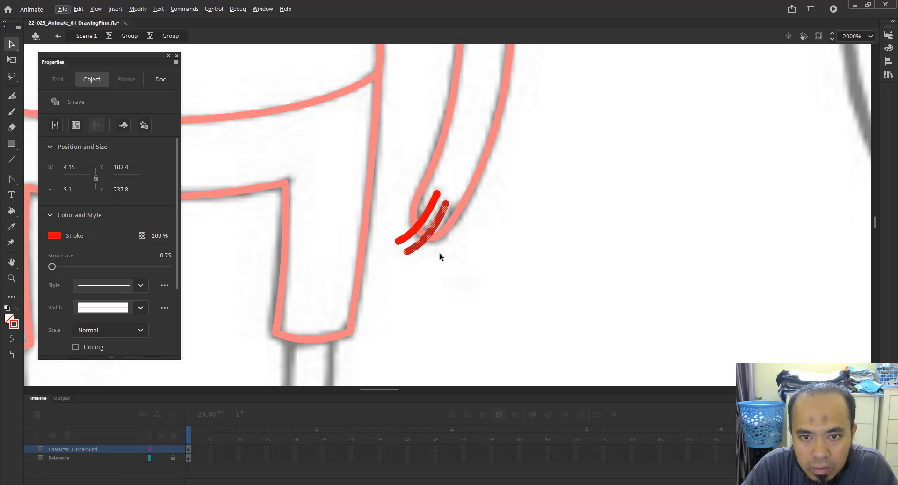
Ungroup the two short lines at the rounded forearm end so they merge into the forearm group.
left_click(434, 241)
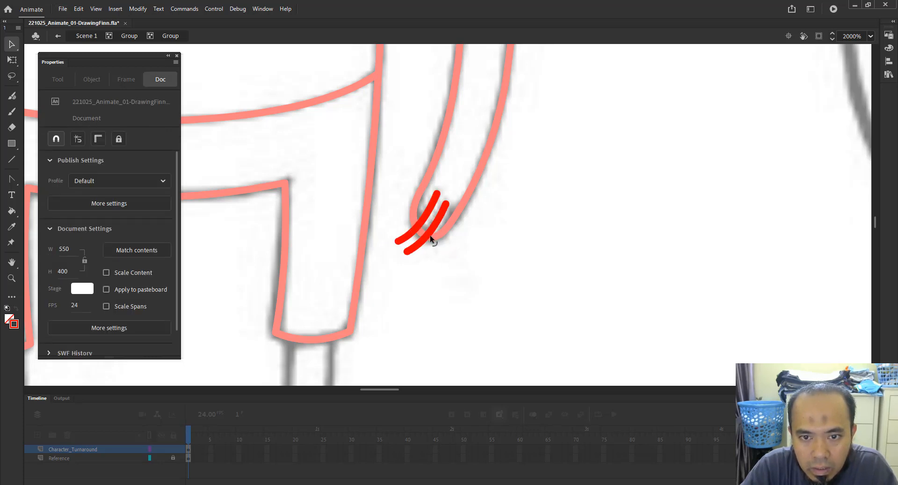
left_click(430, 235)
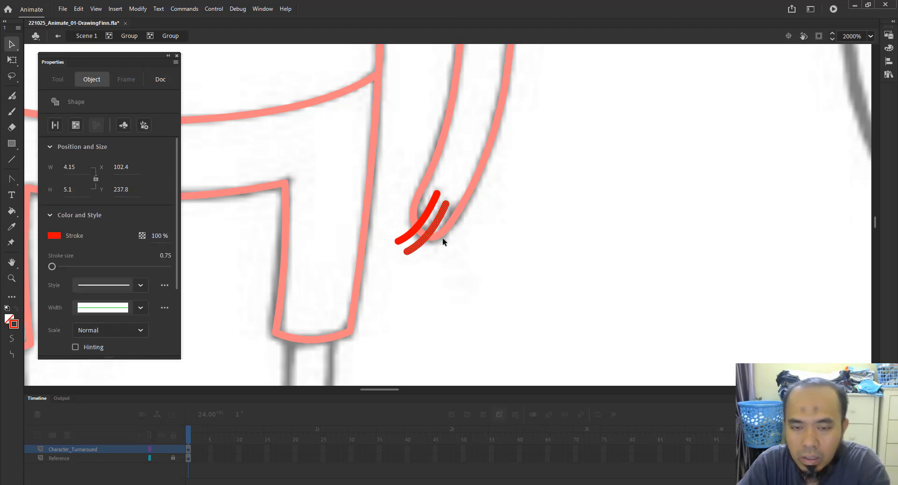
left_click(526, 237)
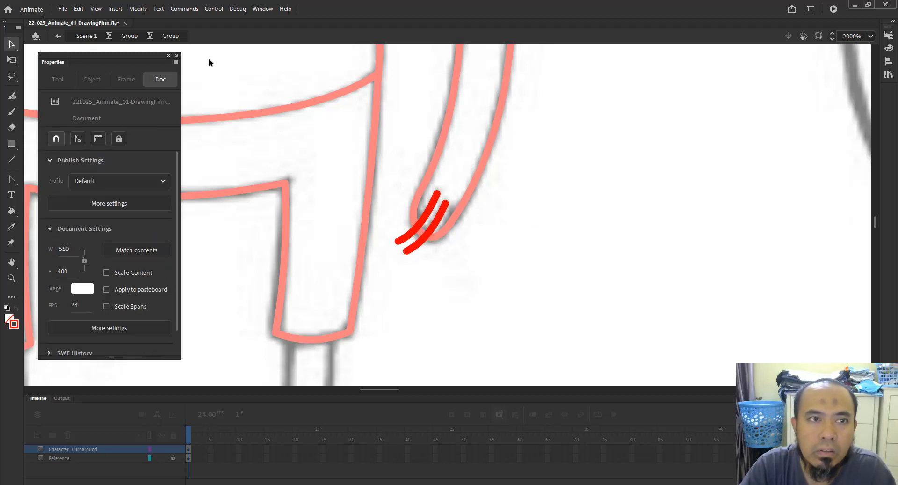
left_click(129, 36)
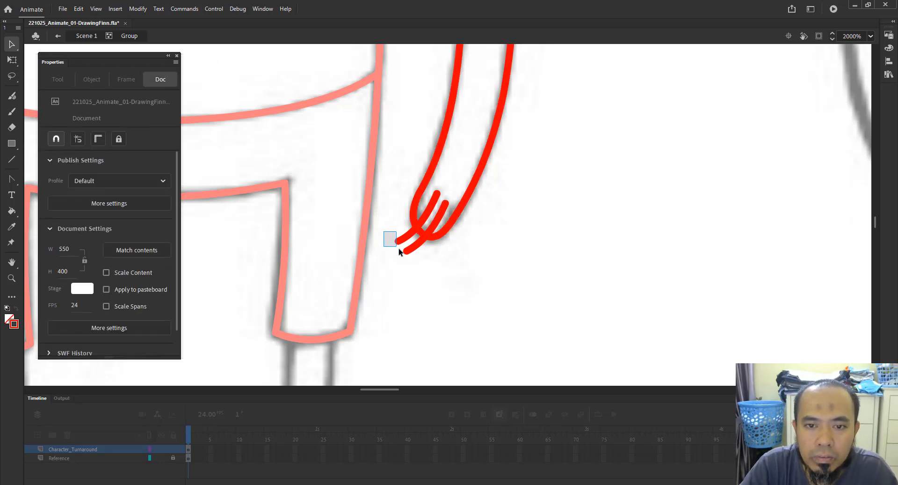
left_click(427, 250)
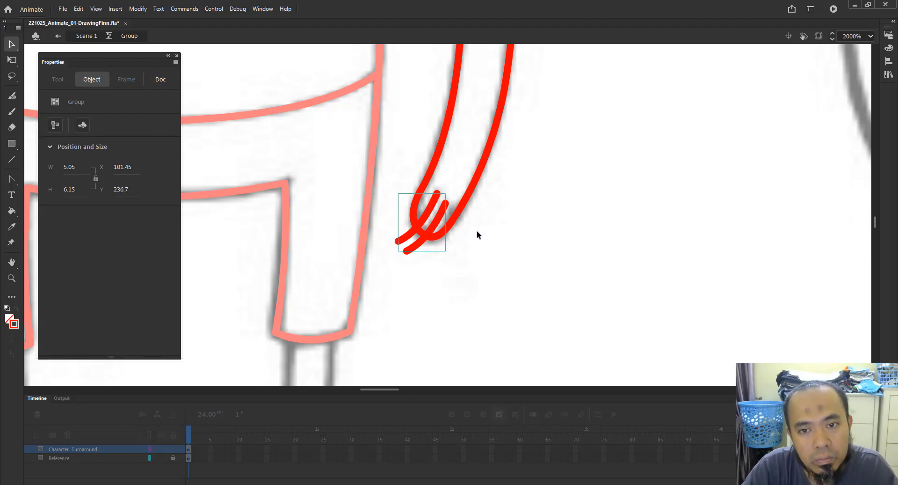
key("ctrl+shift+g")
Delete the overhanging ends of the short forearm-end lines that stick out past the forearm outline.
left_click(138, 8)
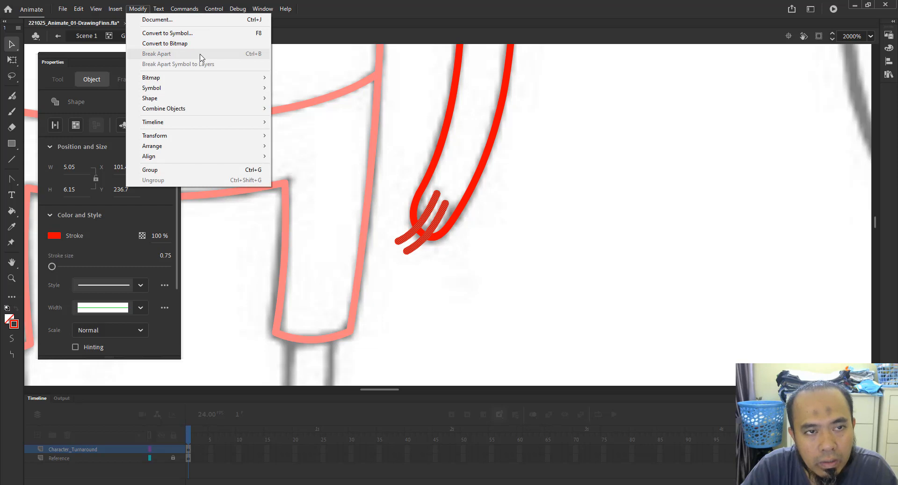
left_click(534, 260)
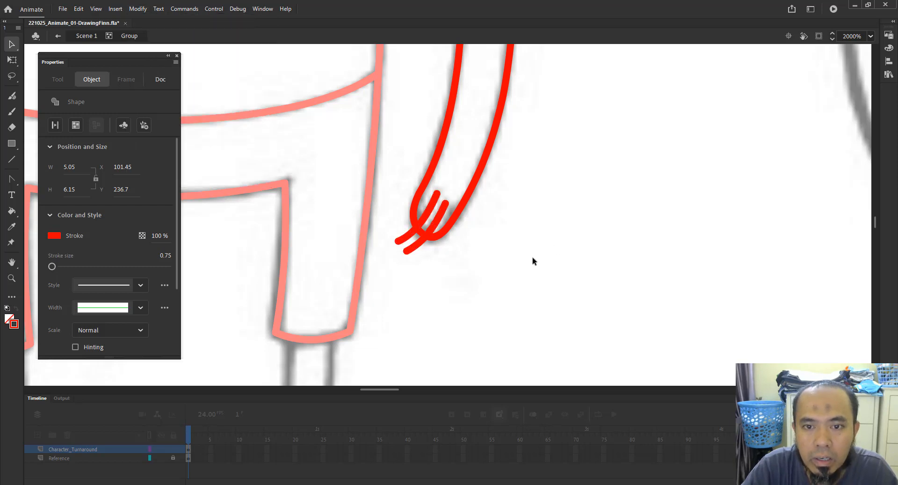
left_click(451, 225)
left_click(435, 257)
left_click(408, 239)
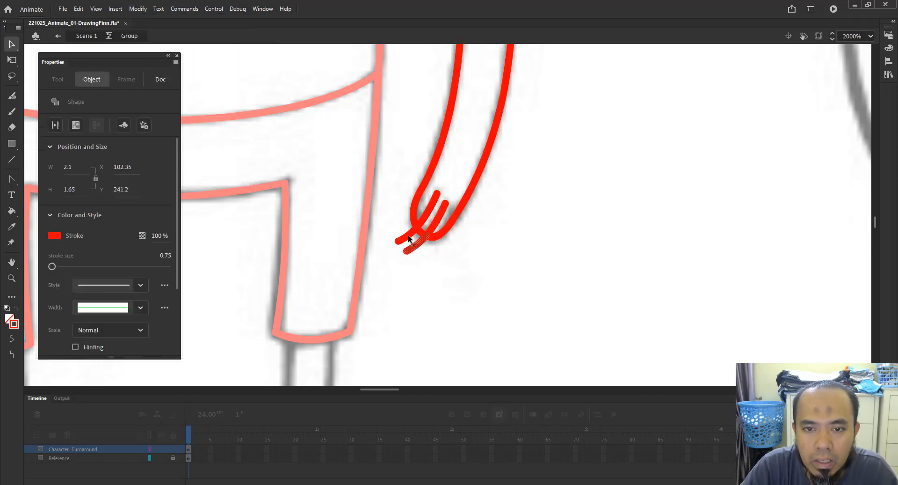
key("Delete")
Inside the body group, draw a straight line along the inner edge of the character's left leg.
key("z")
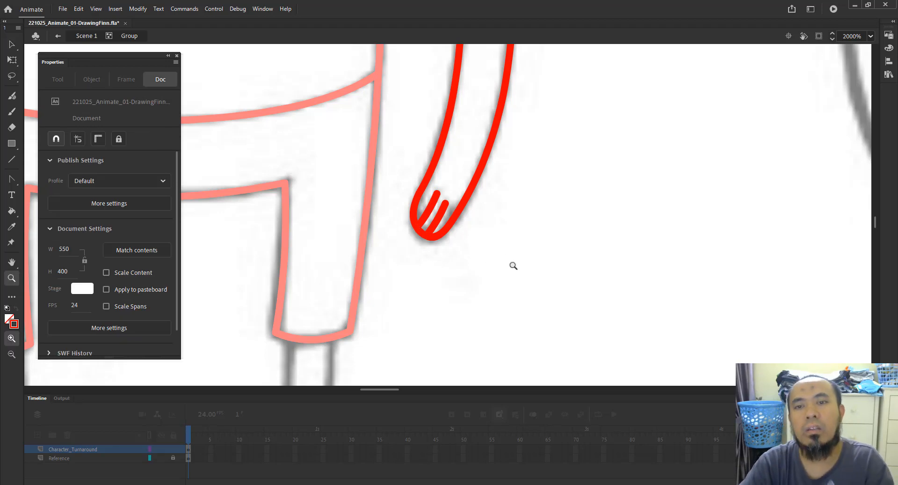
left_click(509, 207, "alt")
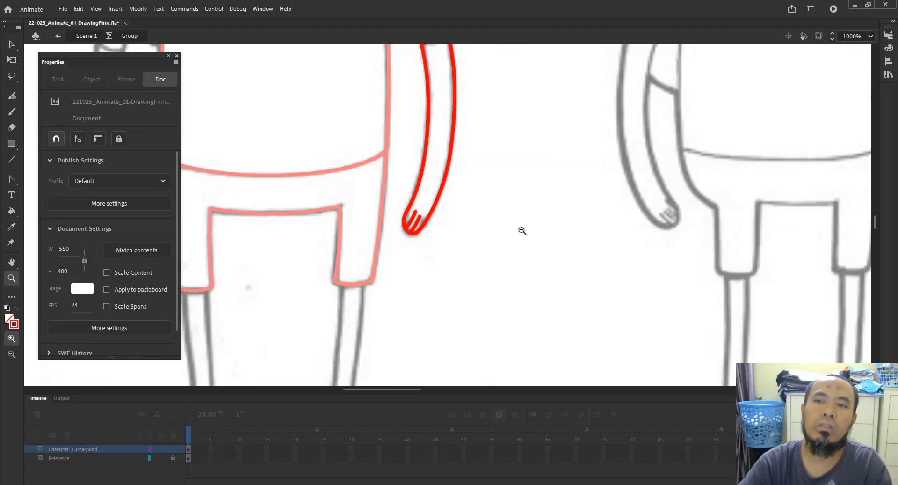
left_click(522, 231, "alt")
left_click(422, 257, "alt")
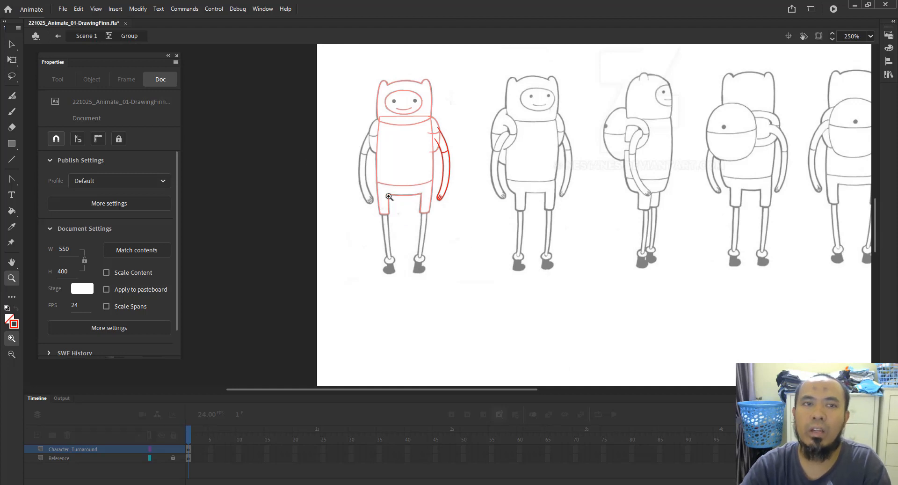
left_click(91, 37)
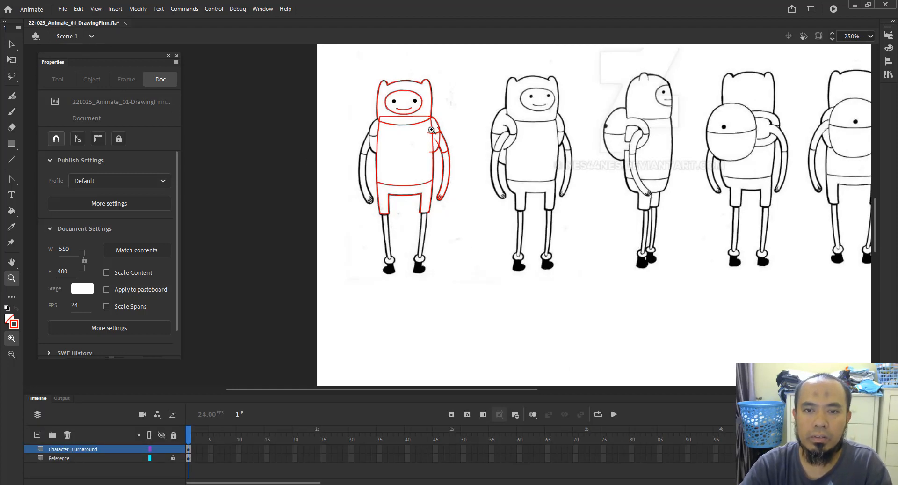
left_click_drag(430, 126, 581, 301)
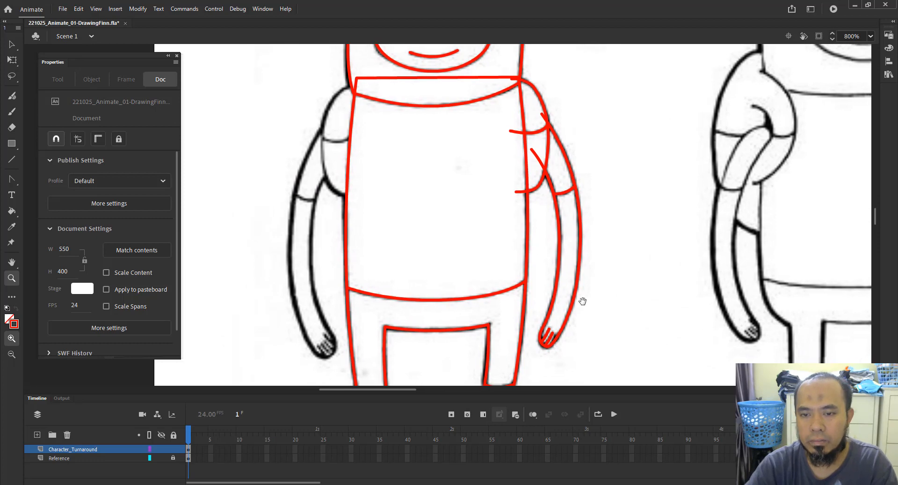
left_click_drag(508, 285, 541, 301)
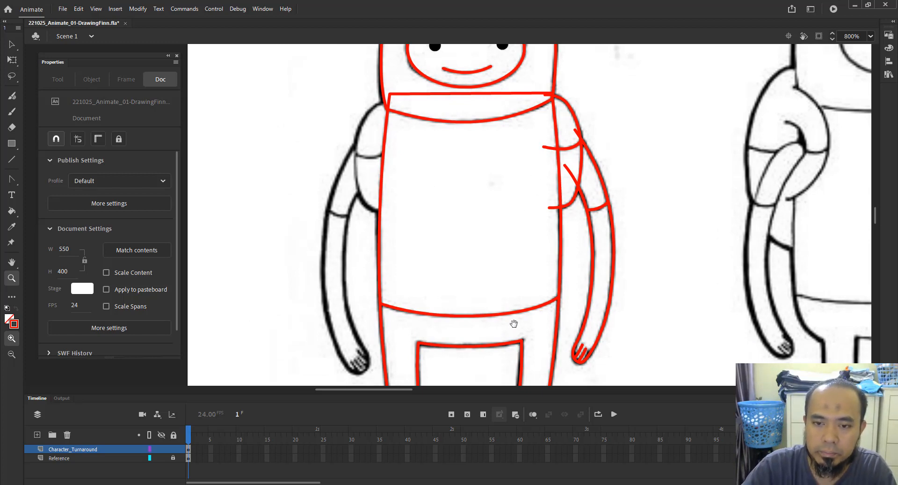
left_click_drag(513, 323, 486, 73)
left_click_drag(534, 277, 451, 277)
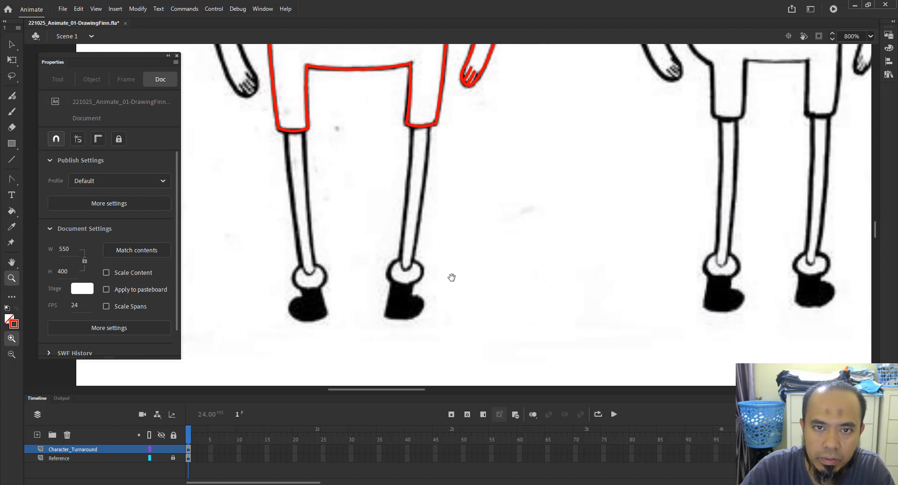
double_click(413, 244)
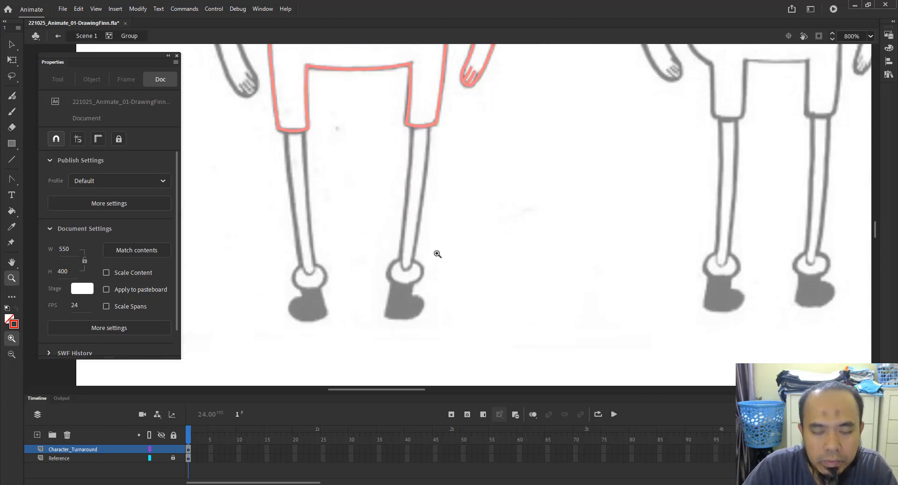
key("n")
left_click_drag(412, 122, 400, 259)
Bend the leg line slightly so it follows the curve of the leg's reference outline.
key("z")
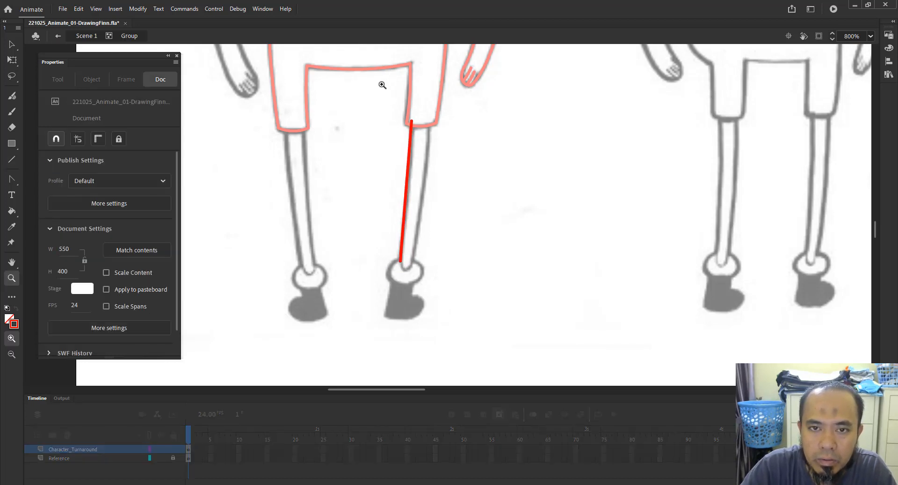
left_click_drag(380, 83, 469, 285)
key("v")
left_click_drag(419, 188, 424, 193)
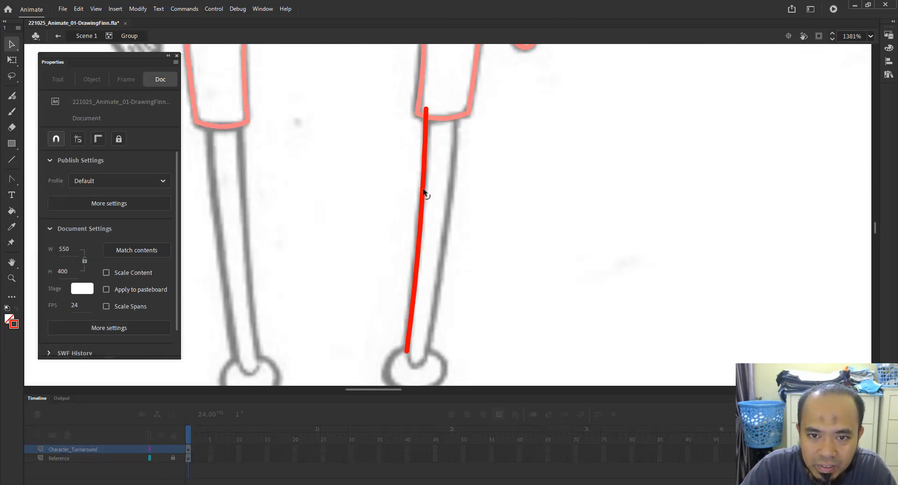
scroll(456, 217, "down", 1)
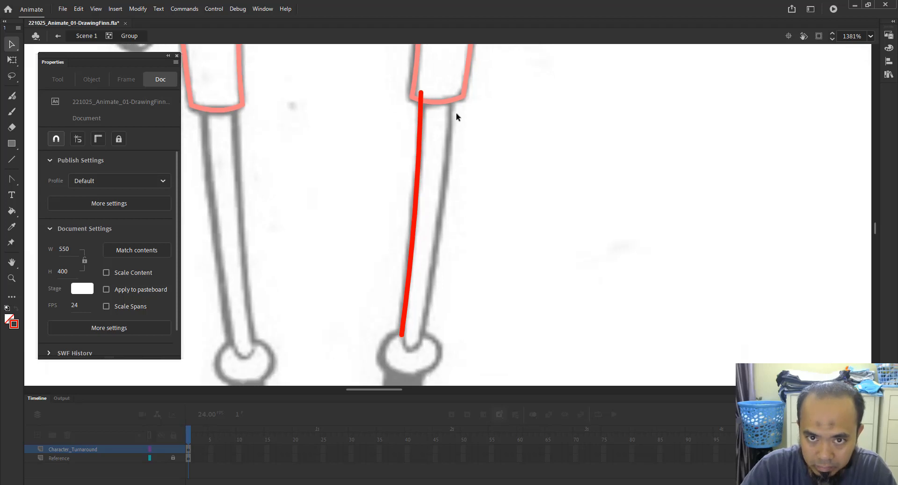
left_click_drag(402, 334, 402, 333)
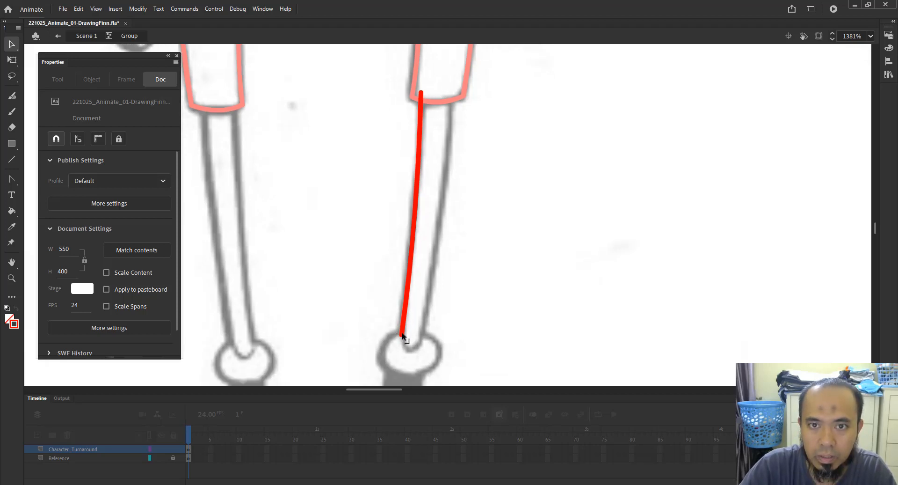
left_click_drag(417, 209, 444, 215)
key("ctrl+z")
Add a second line along the leg's outer edge and adjust its bottom end and curvature to match.
left_click(418, 194)
left_click(498, 281)
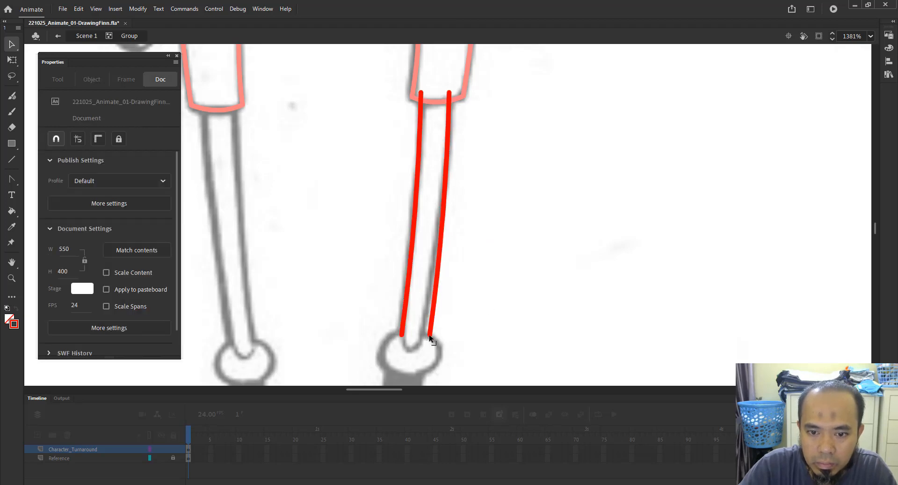
left_click_drag(429, 337, 421, 341)
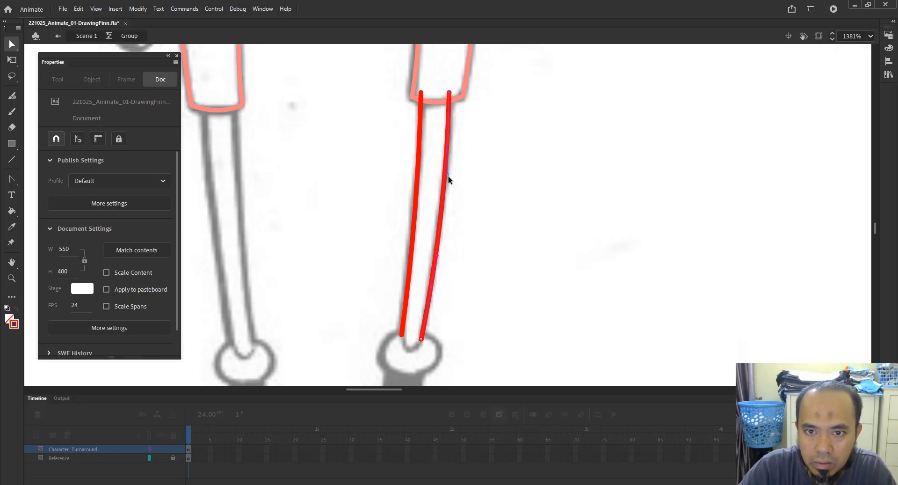
left_click_drag(468, 78, 436, 128)
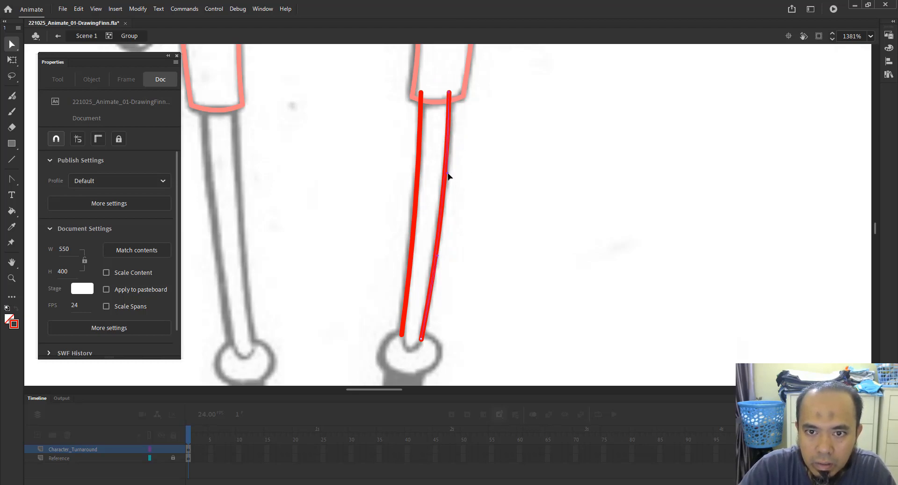
left_click_drag(448, 173, 447, 185)
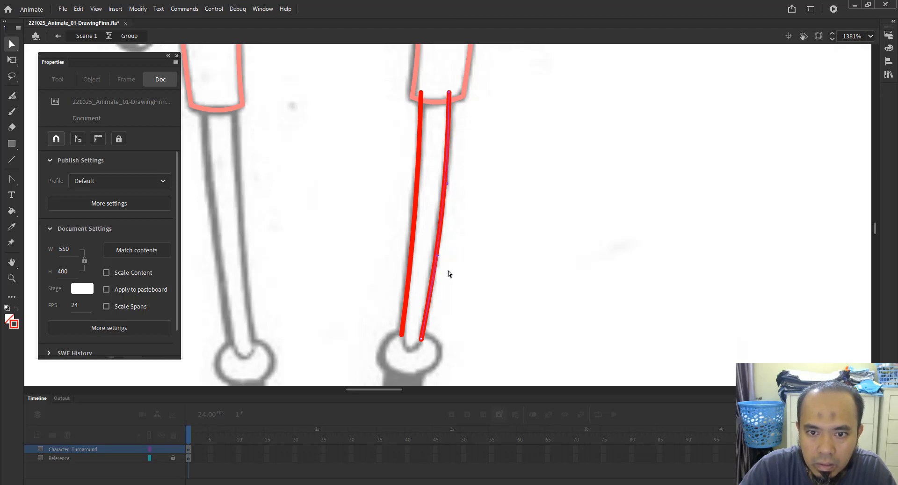
left_click_drag(437, 256, 430, 358)
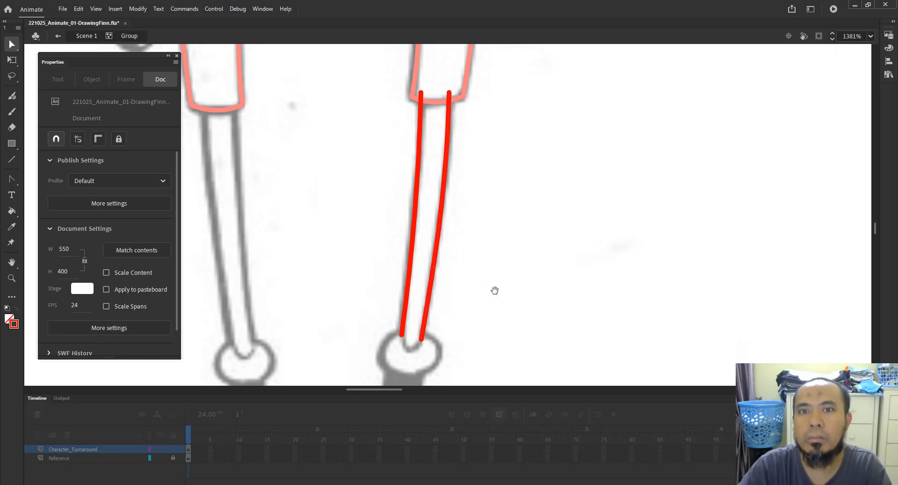
Close the bottom of the leg with a short line at the ankle and bend it into a rounded end.
left_click_drag(495, 290, 504, 263)
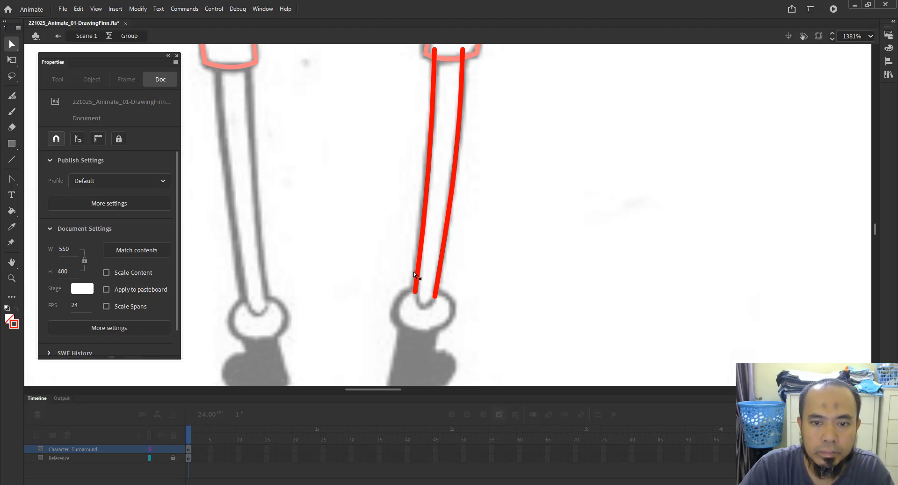
key("n")
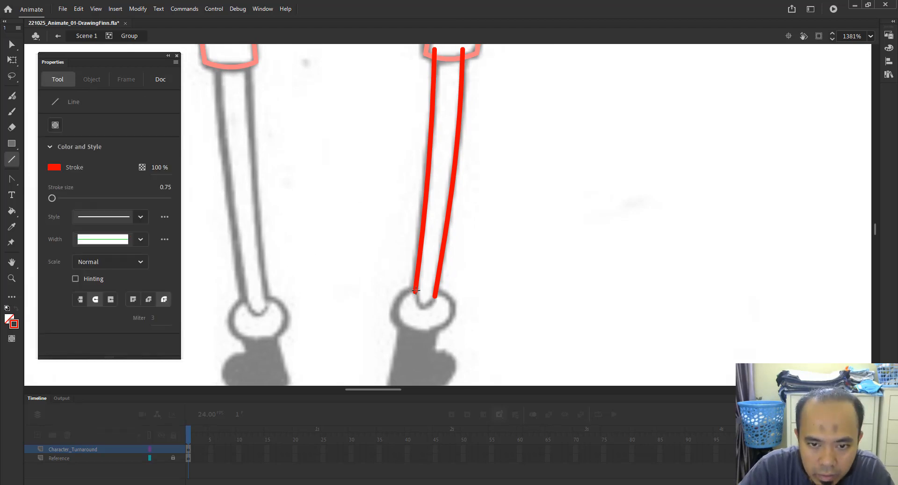
left_click_drag(415, 290, 425, 309)
key("v")
key("z")
left_click_drag(389, 261, 482, 327)
key("v")
key("a")
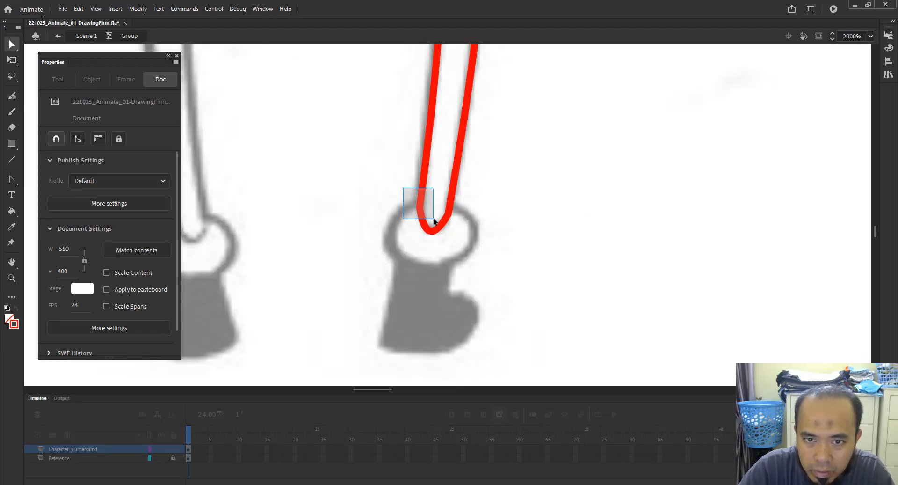
left_click(439, 226)
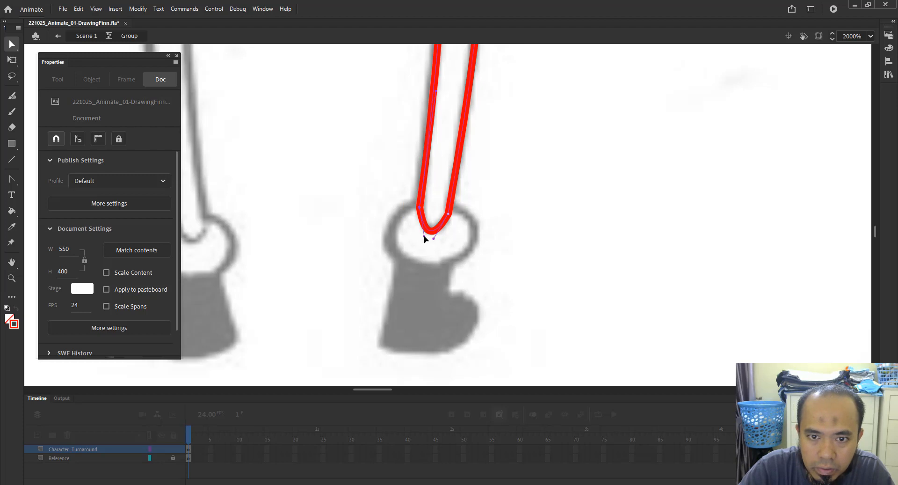
mouse_move(424, 236)
left_mouse_down()
mouse_move(418, 233)
mouse_move(443, 237)
left_mouse_up()
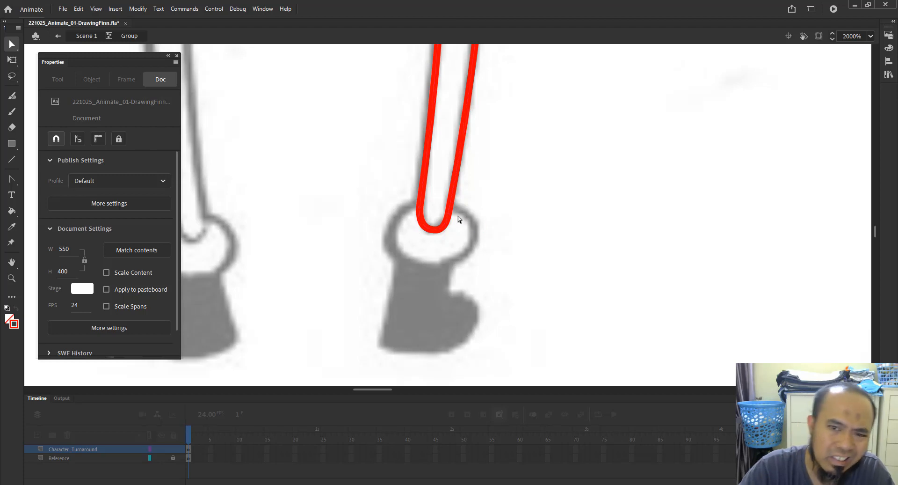
Create a new empty group near the foot and switch to the Rectangle tool for drawing inside it.
key("z")
left_click(469, 243, "alt")
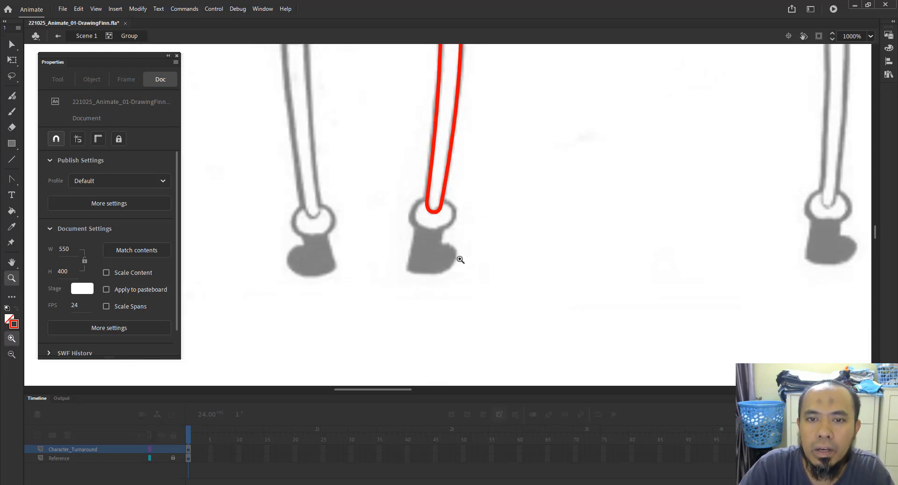
left_click(90, 37)
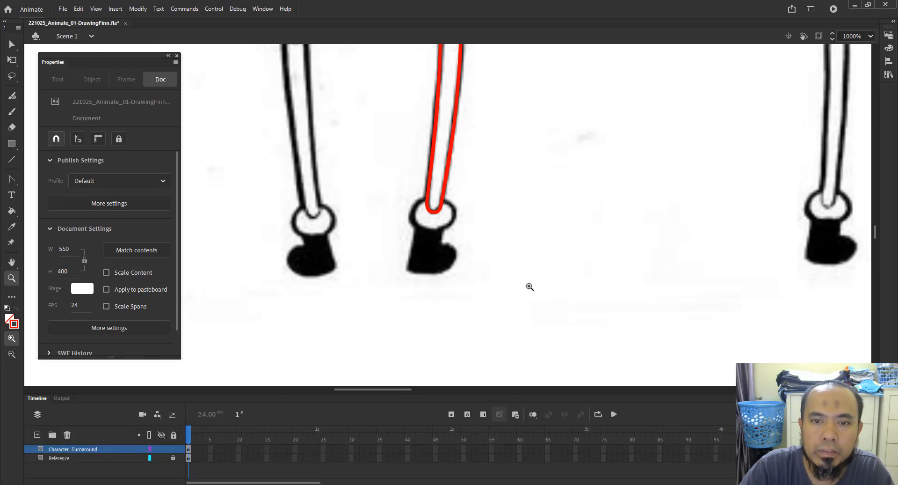
key("ctrl+z")
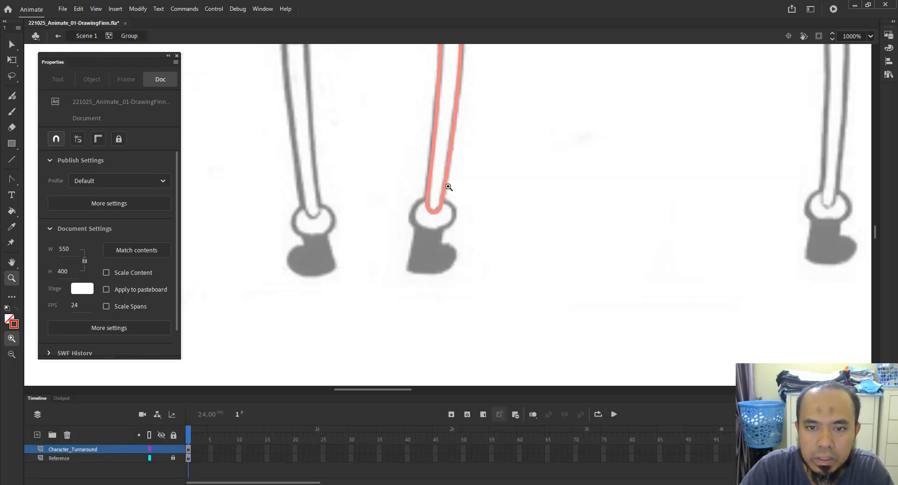
left_click_drag(392, 149, 567, 273)
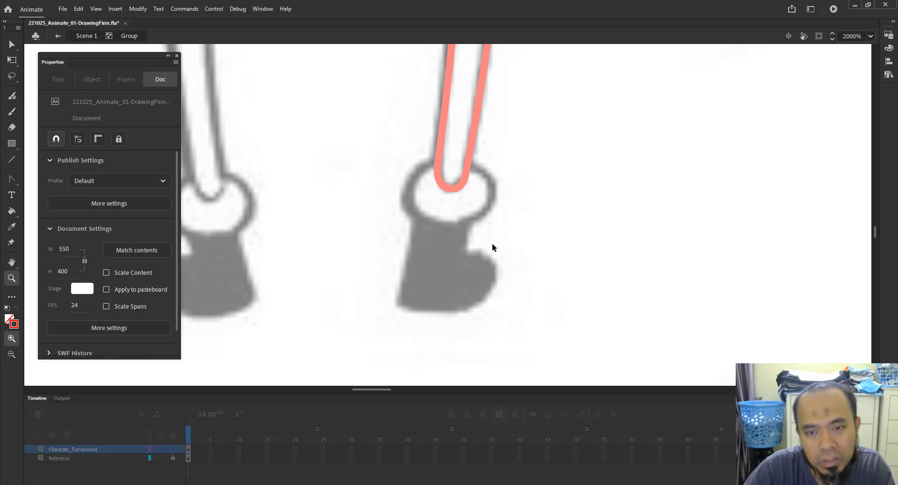
key("ctrl+g")
left_click(12, 144)
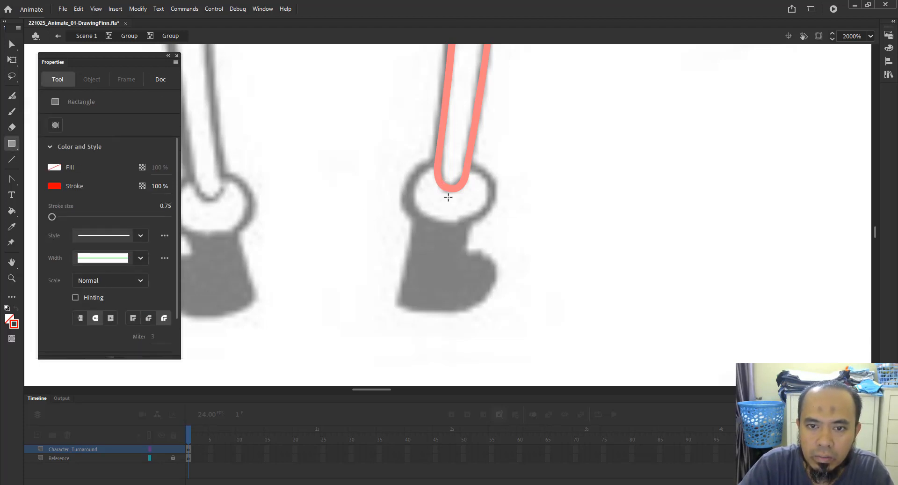
Switch from the Rectangle tool to the Oval tool and draw an ellipse around the ankle ring at the bottom of the leg.
left_click_drag(448, 197, 491, 170)
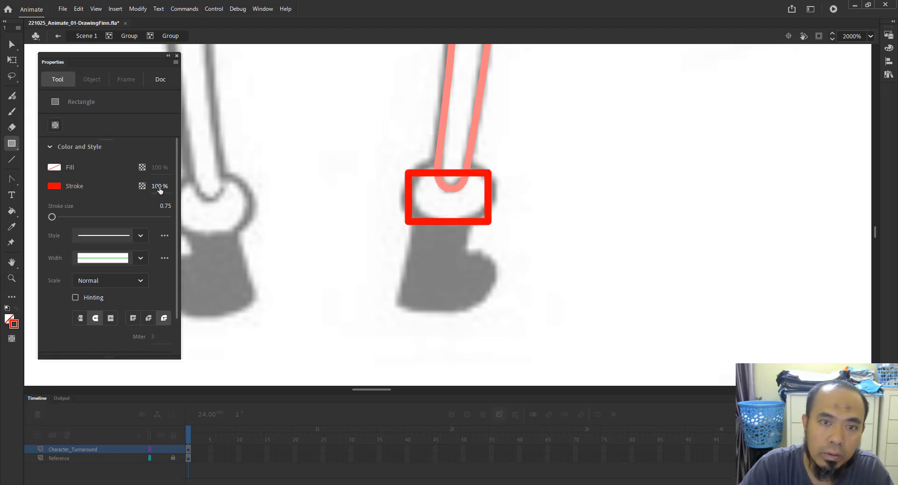
key("ctrl+z")
left_click(14, 149)
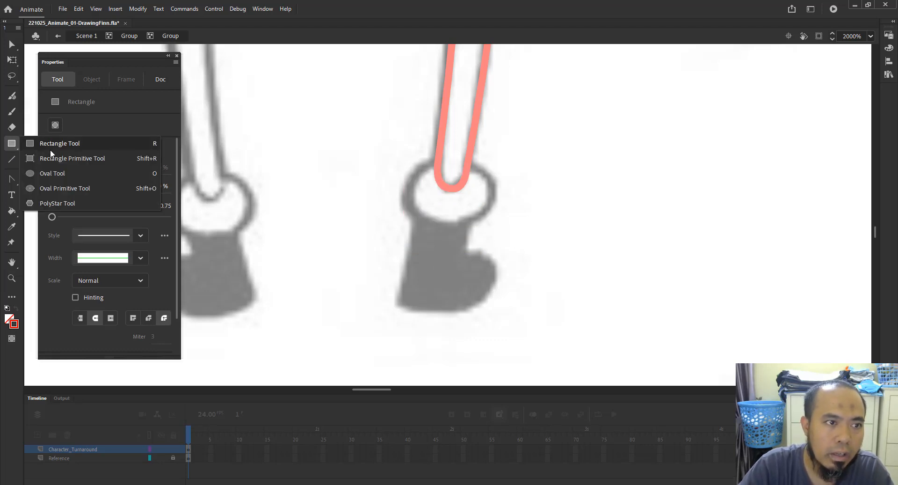
left_click(58, 172)
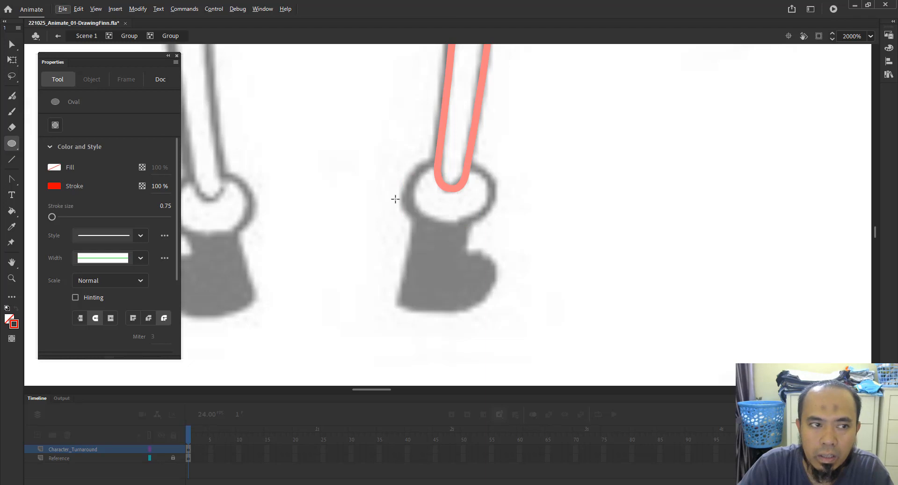
left_click(12, 144)
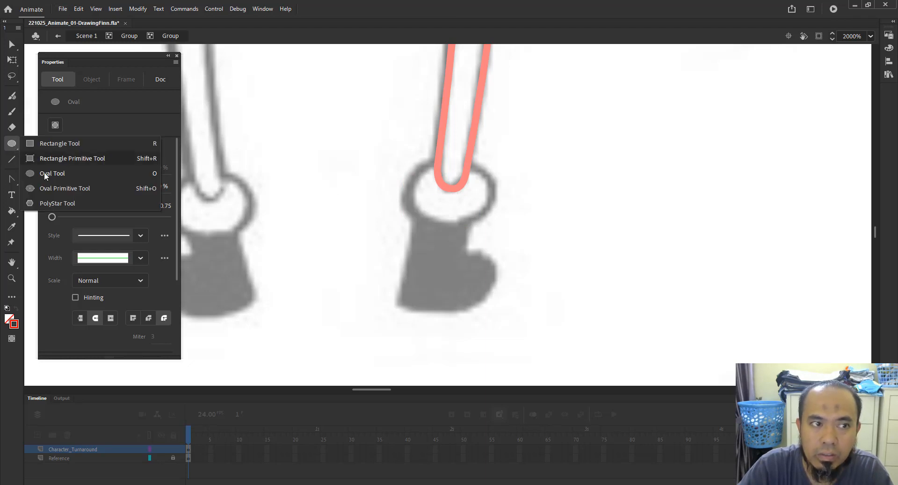
left_click(75, 173)
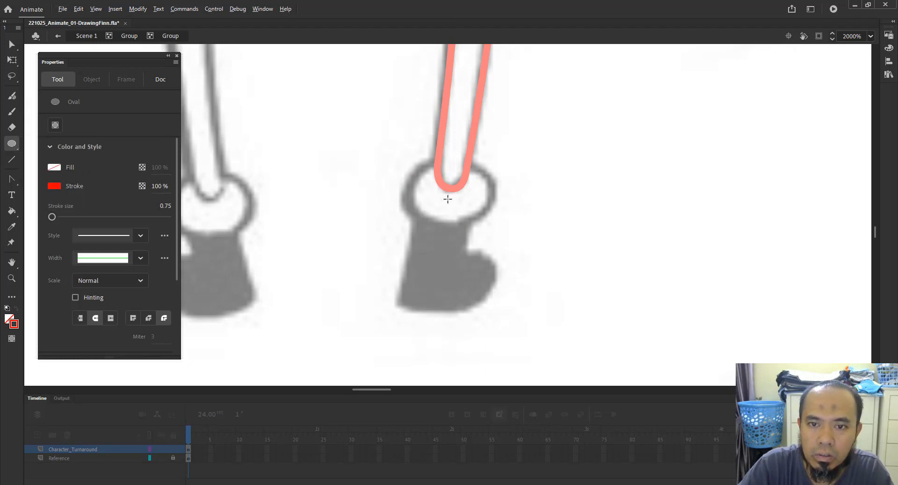
mouse_move(446, 198)
left_mouse_down()
mouse_move(478, 187)
mouse_move(488, 169)
left_mouse_up()
key("v")
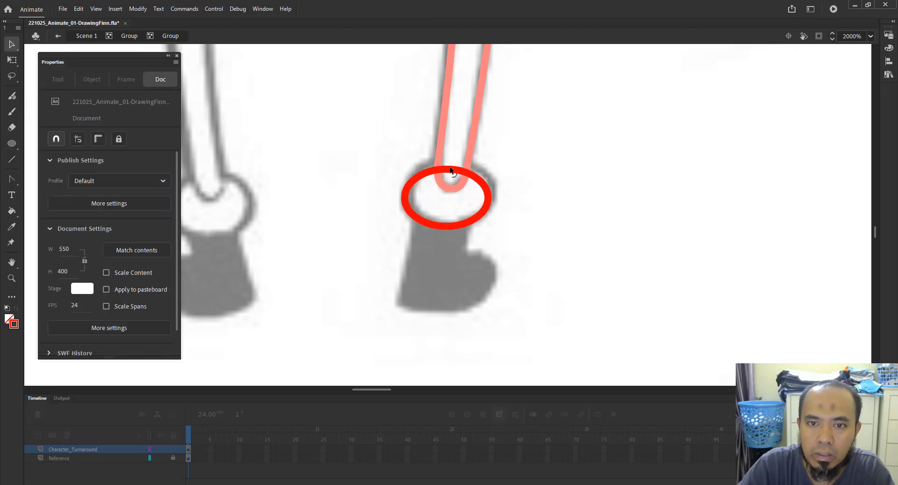
Select the ellipse and nudge it up and to the right so it sits centred on the ankle ring.
key("ctrl+a")
key("Up")
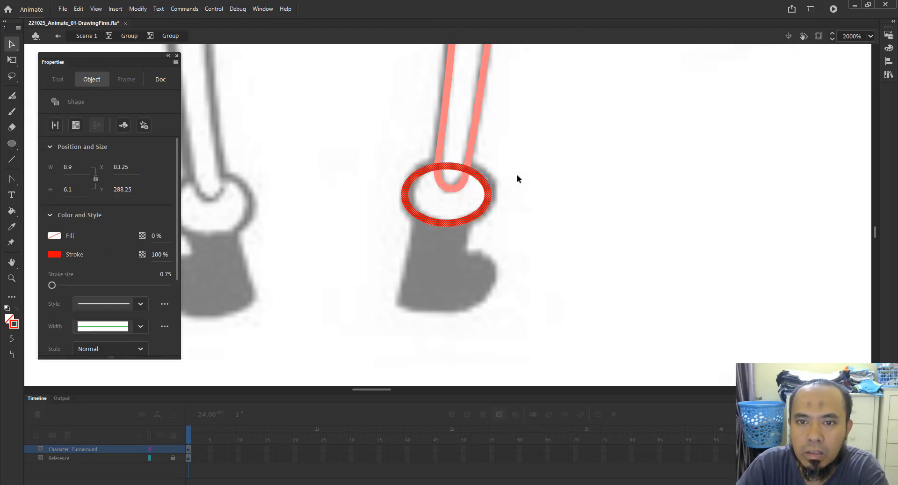
key("Right")
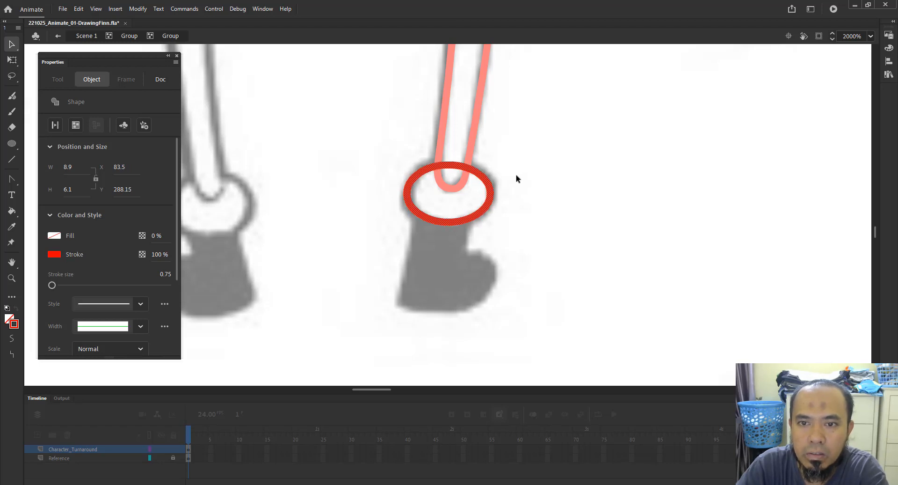
left_click(514, 190)
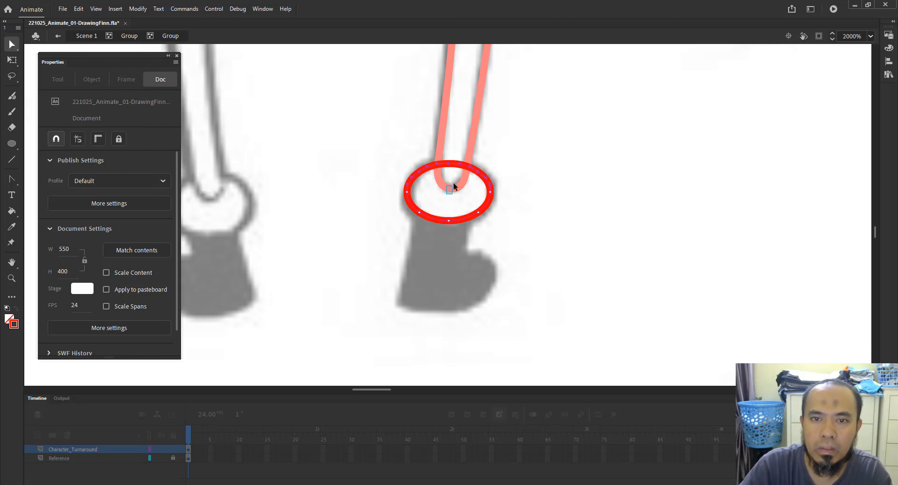
Reshape the ellipse by bending its top and bottom edges and stretching it taller with Free Transform to fit the ankle.
left_click_drag(448, 164, 447, 169)
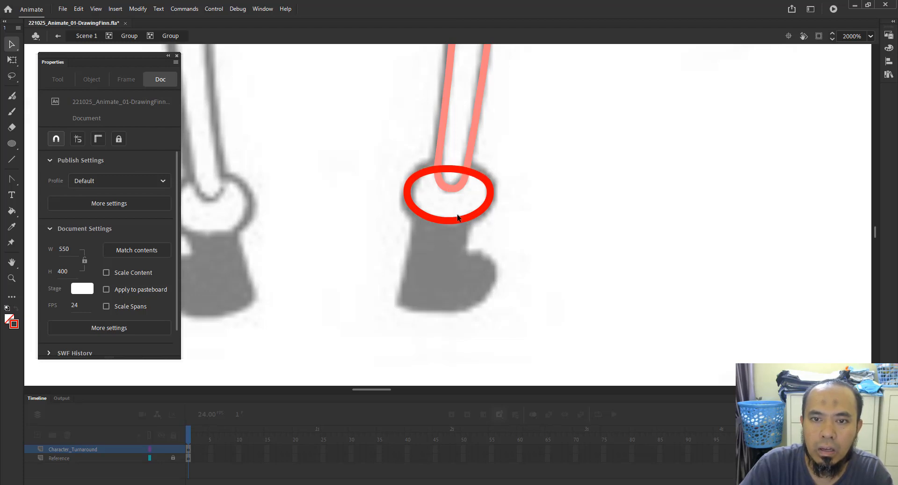
left_click_drag(450, 220, 450, 217)
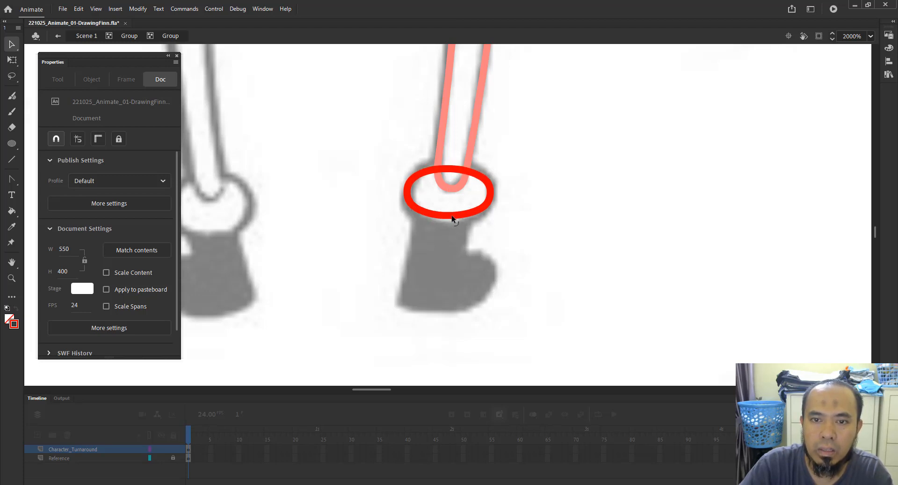
left_click(446, 170)
key("q")
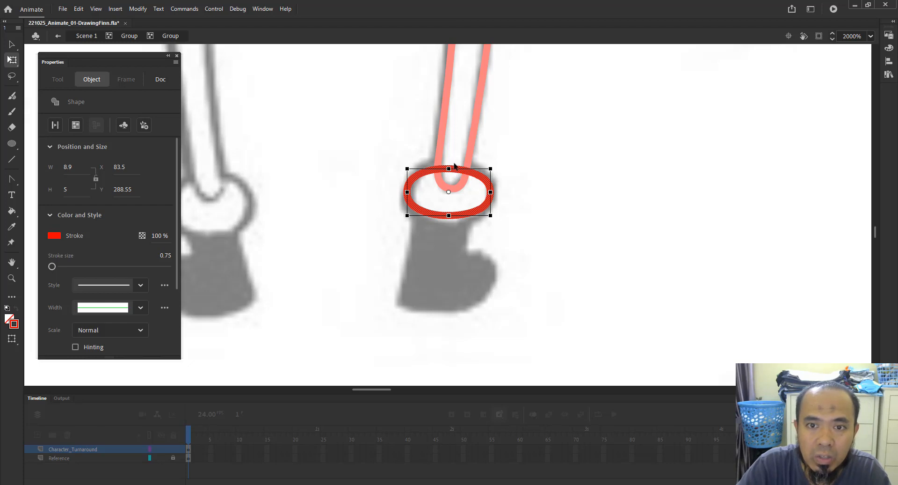
left_click_drag(448, 165, 452, 160)
left_click(489, 125)
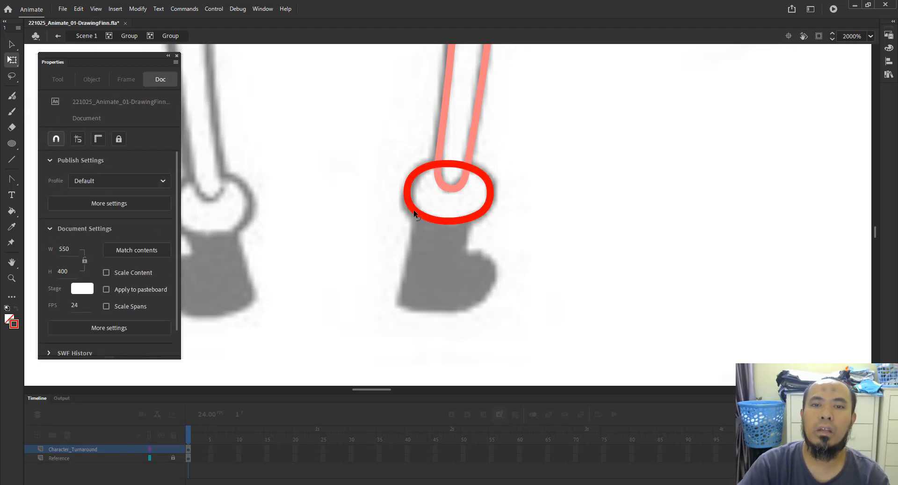
Adjust the ellipse's left edge slightly and exit its group back to the parent group.
left_click_drag(413, 214, 412, 216)
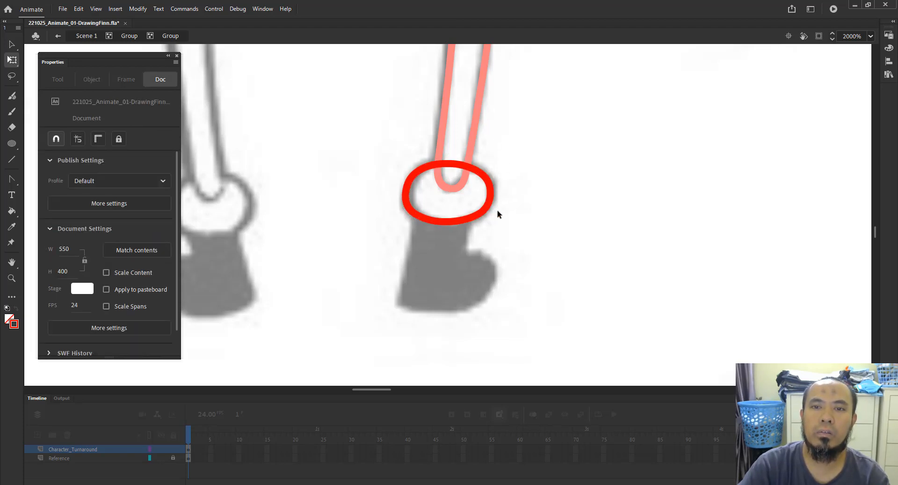
left_click(130, 36)
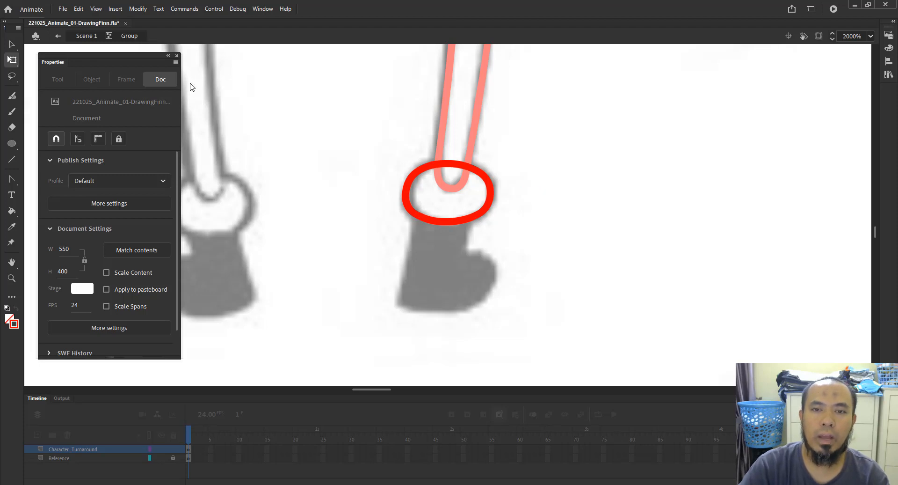
left_click(475, 217)
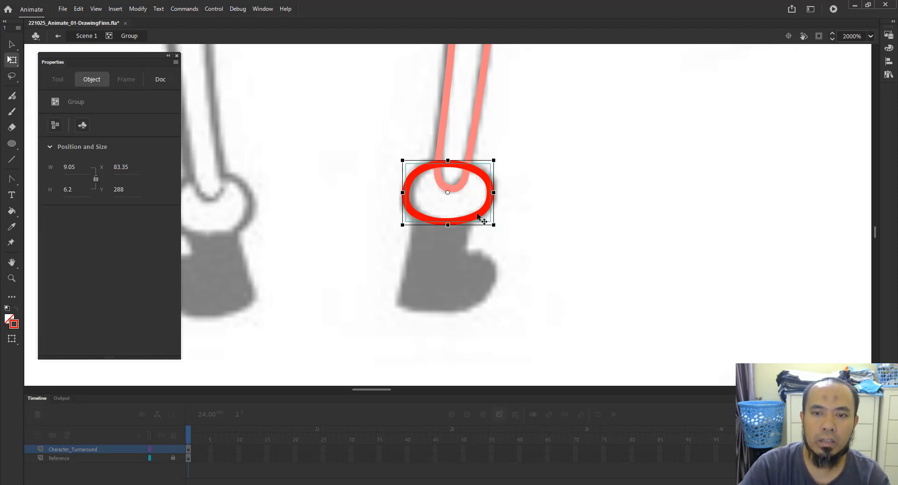
left_click(574, 265)
key("v")
left_click(489, 202)
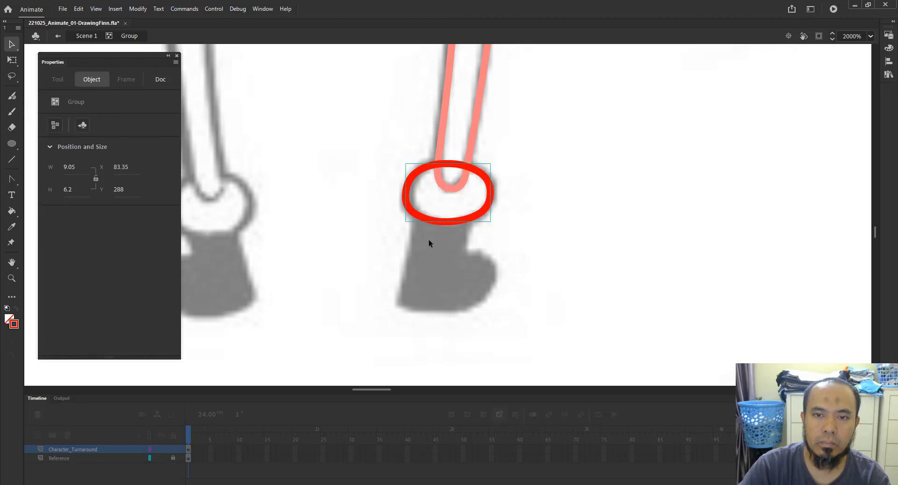
left_click(430, 300)
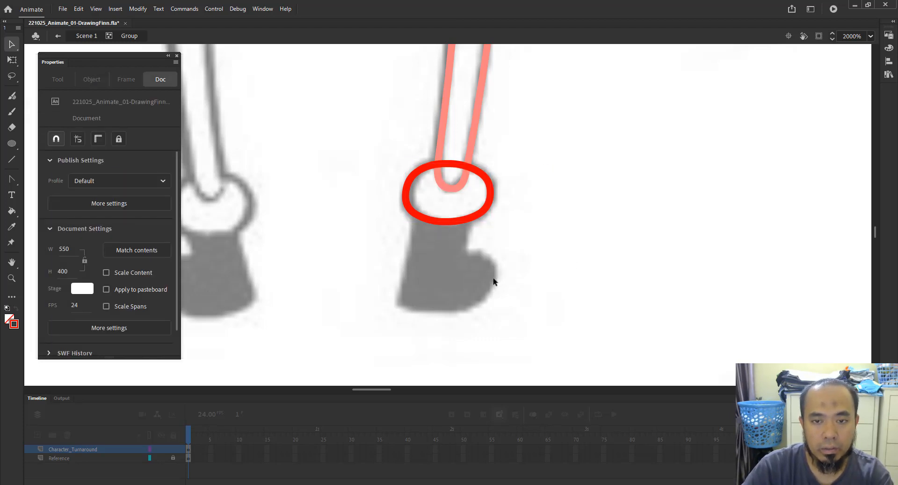
Enter the foot's group and draw two straight lines down the back and front edges of the foot.
double_click(493, 281)
key("n")
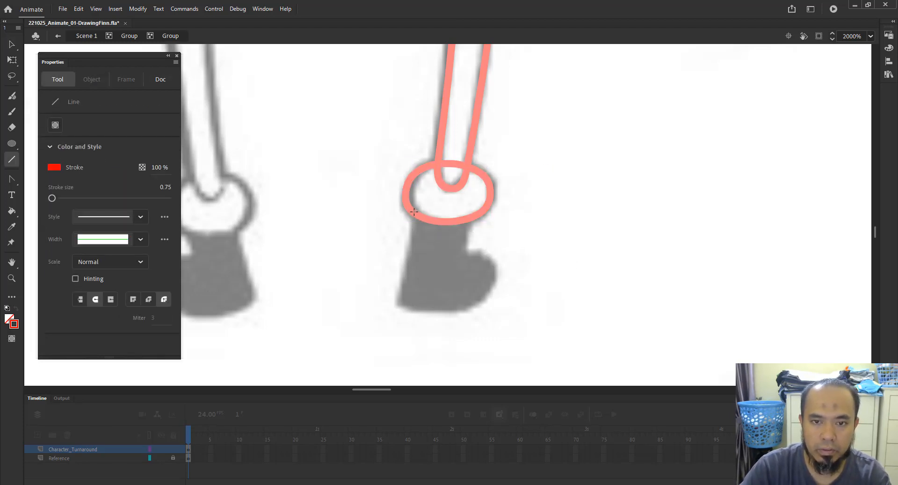
left_click_drag(419, 200, 400, 302)
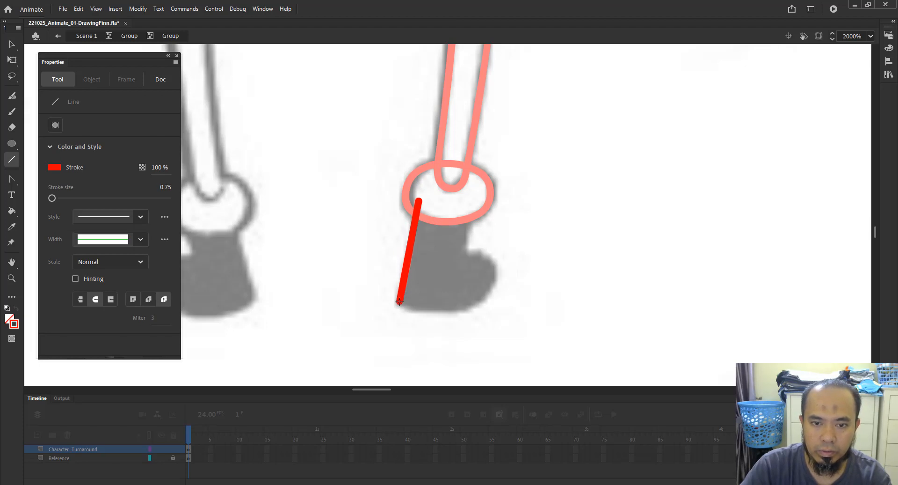
left_click_drag(466, 200, 466, 253)
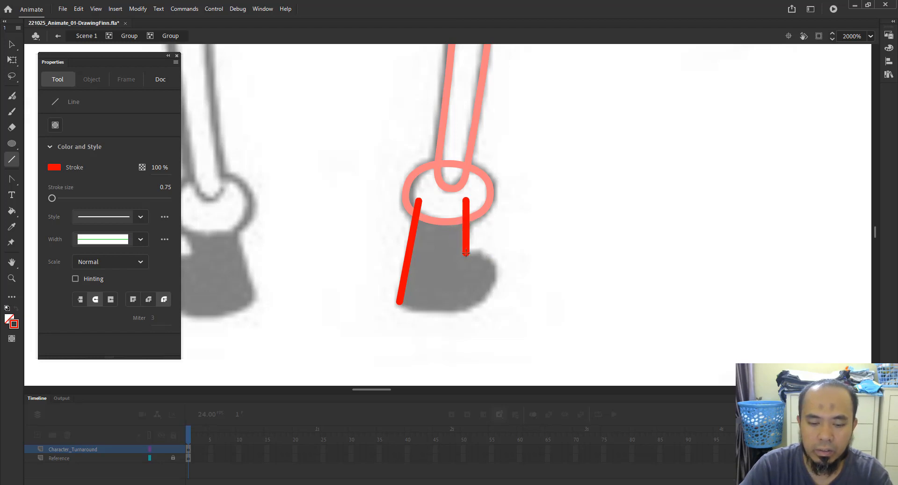
Turn off Snap to Objects and nudge the bottom end of the front foot line into place.
left_click(96, 9)
mouse_move(138, 111)
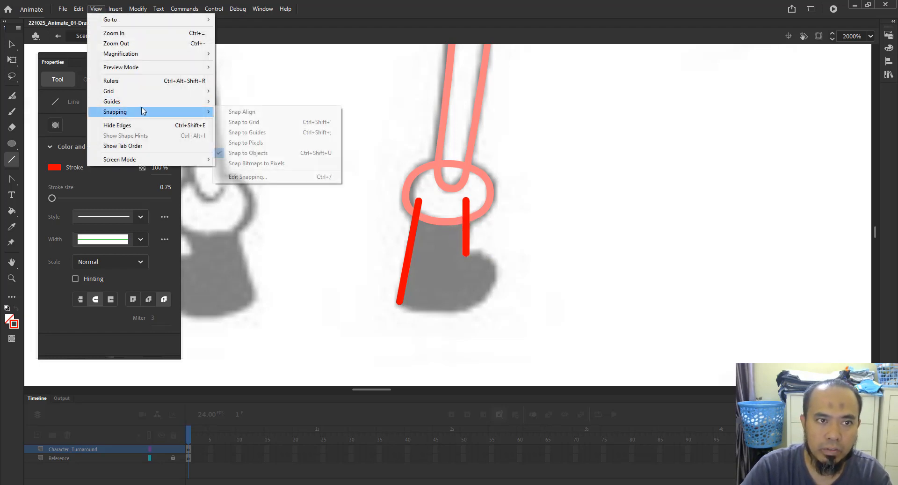
left_click(325, 153)
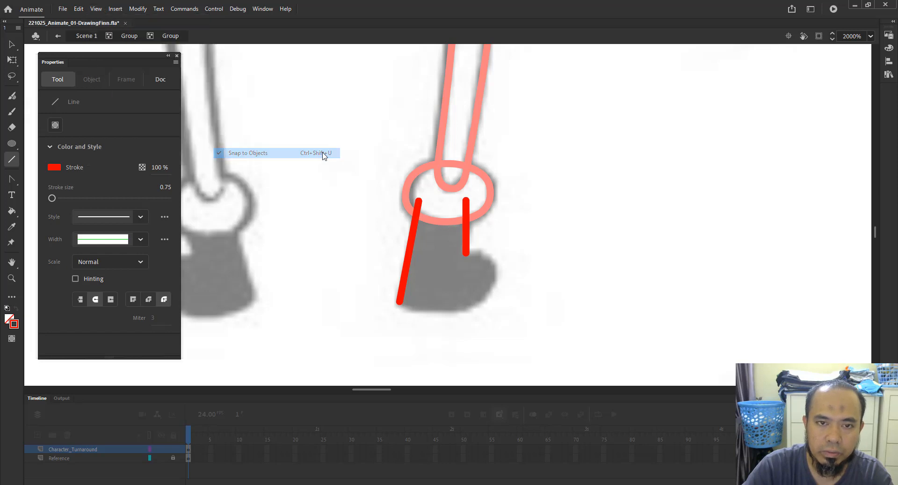
key("v")
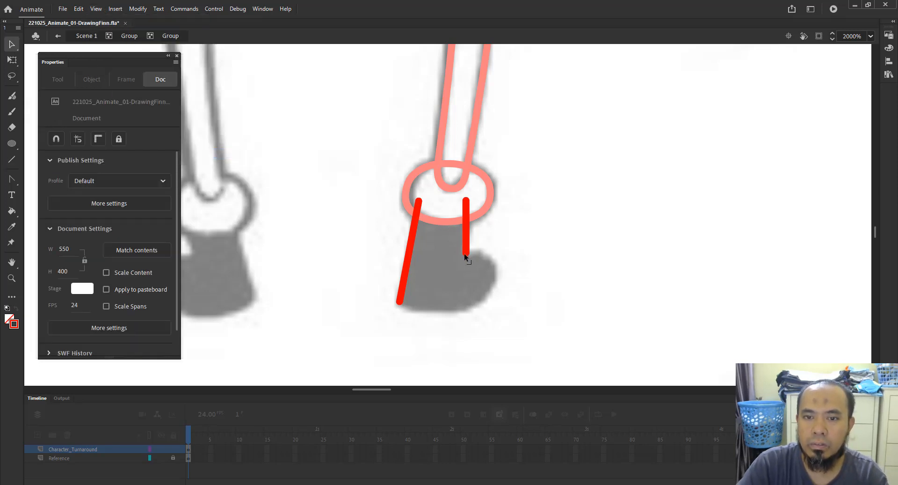
left_click_drag(464, 254, 462, 252)
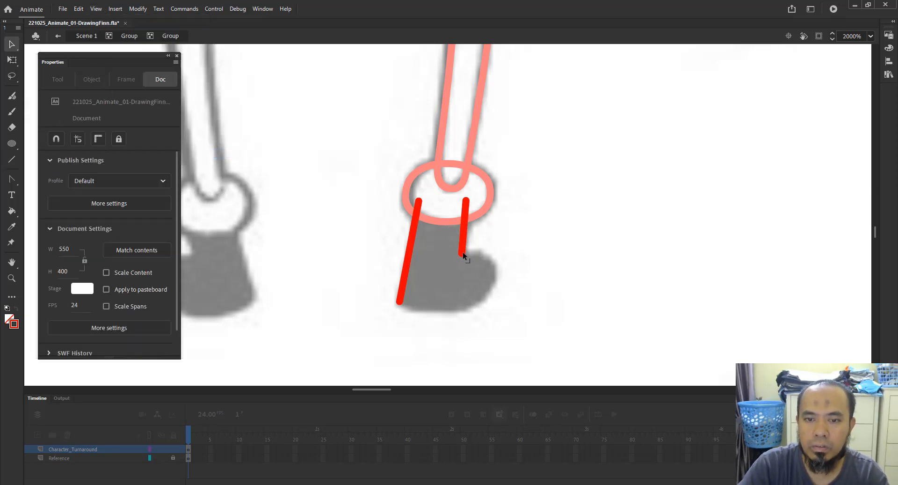
Draw an oval beside the foot, delete its left part, and move the remaining arc onto the toe.
left_click(11, 143)
left_click_drag(578, 246, 672, 332)
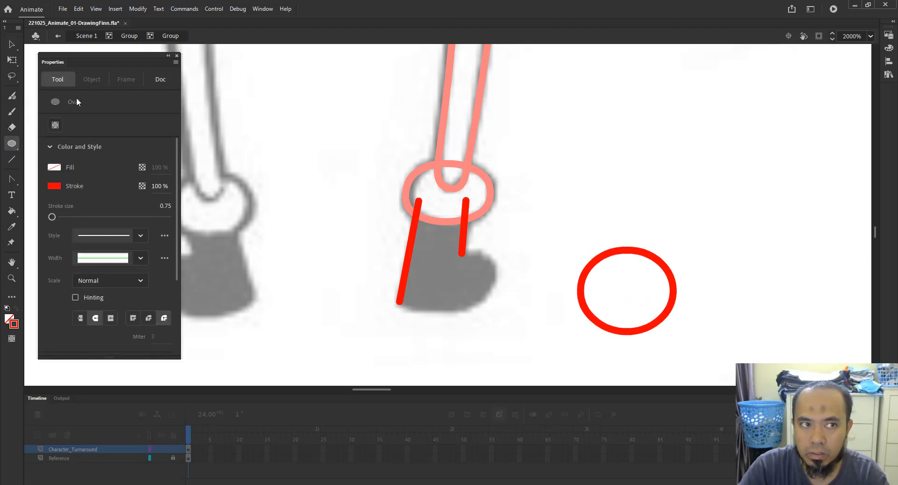
left_click(12, 43)
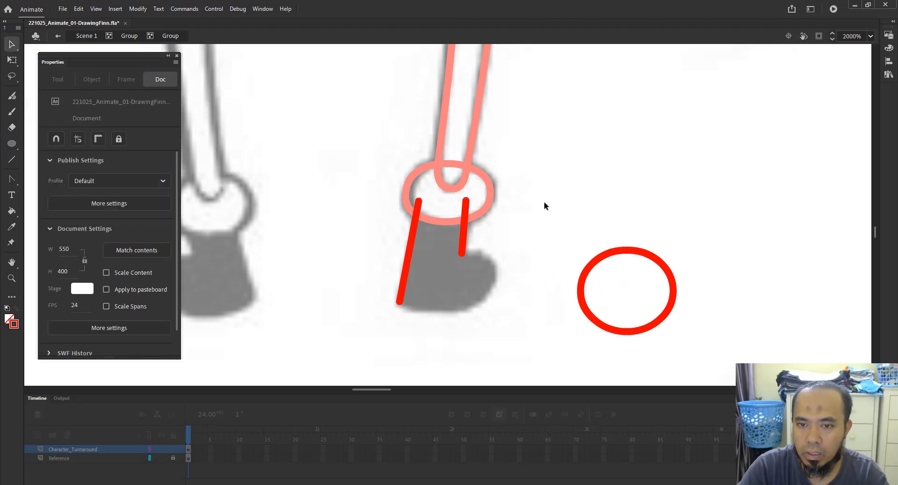
left_click_drag(545, 203, 605, 341)
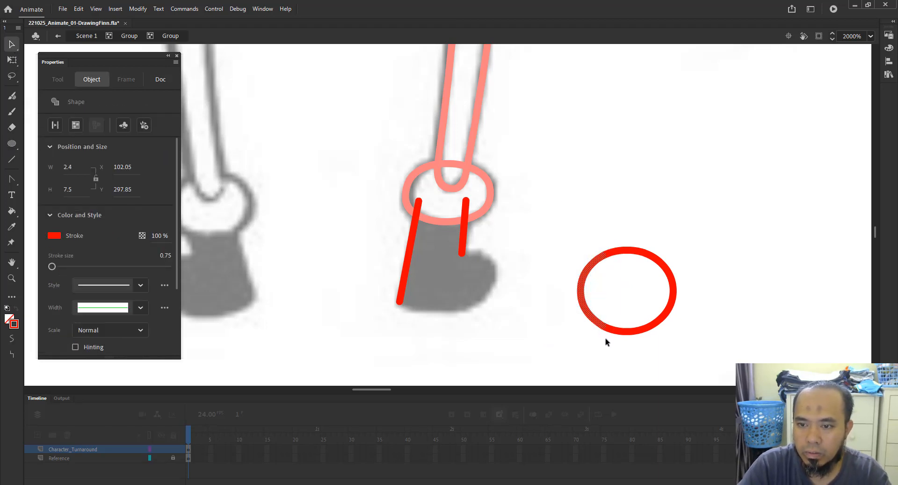
key("Delete")
left_click_drag(612, 248, 495, 264)
key("Delete")
left_click(653, 260)
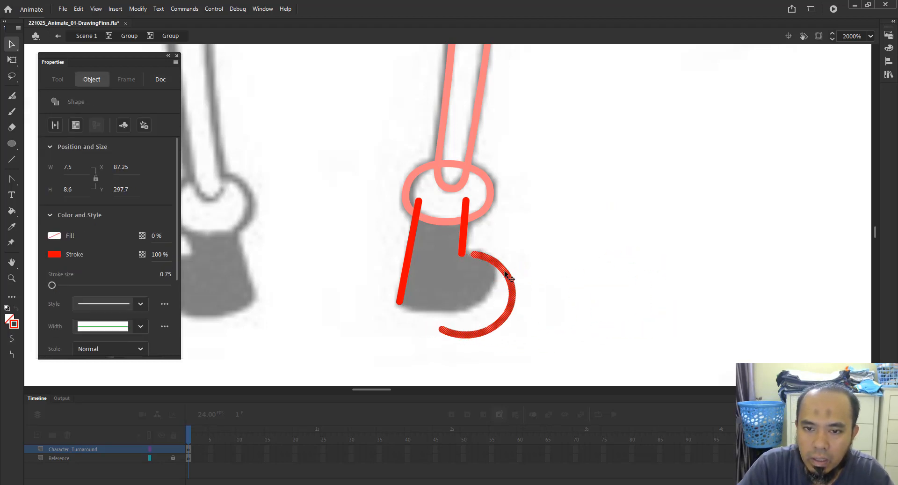
left_click(293, 129)
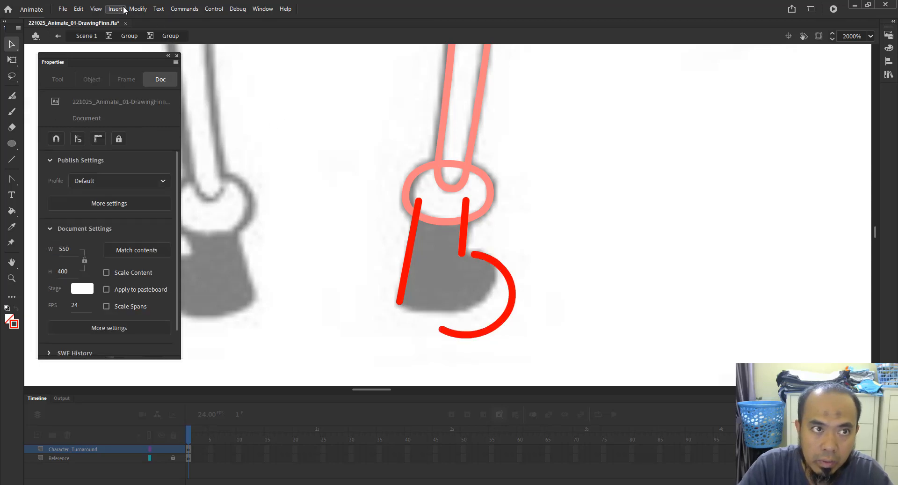
Turn Snap to Objects back on and connect the arc's top end to the front foot line.
left_click(98, 12)
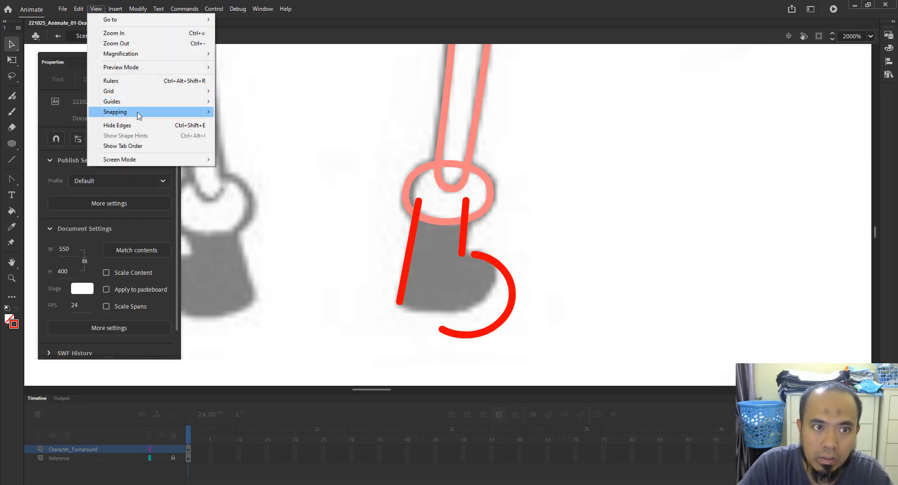
mouse_move(140, 113)
left_click(253, 153)
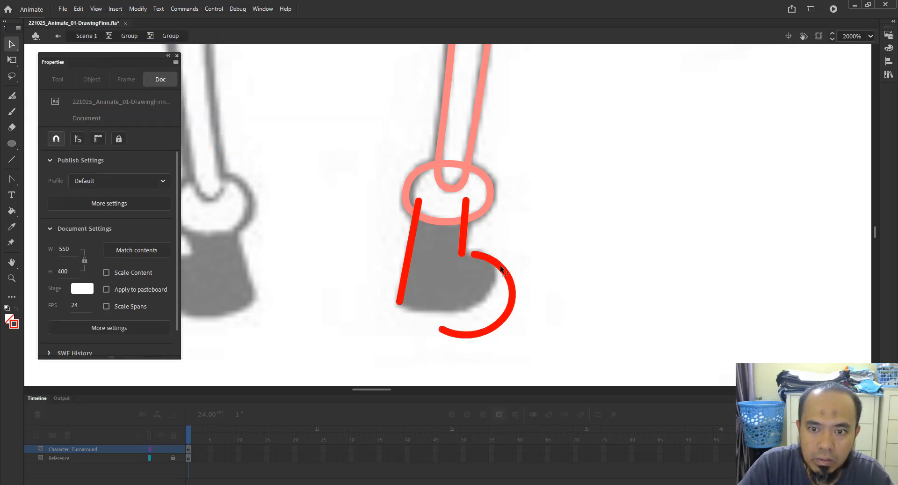
left_click_drag(494, 262, 482, 258)
left_click_drag(485, 259, 492, 260)
Join the arc's lower end to the bottom of the back line and bend the sole to follow the foot.
left_click(469, 301)
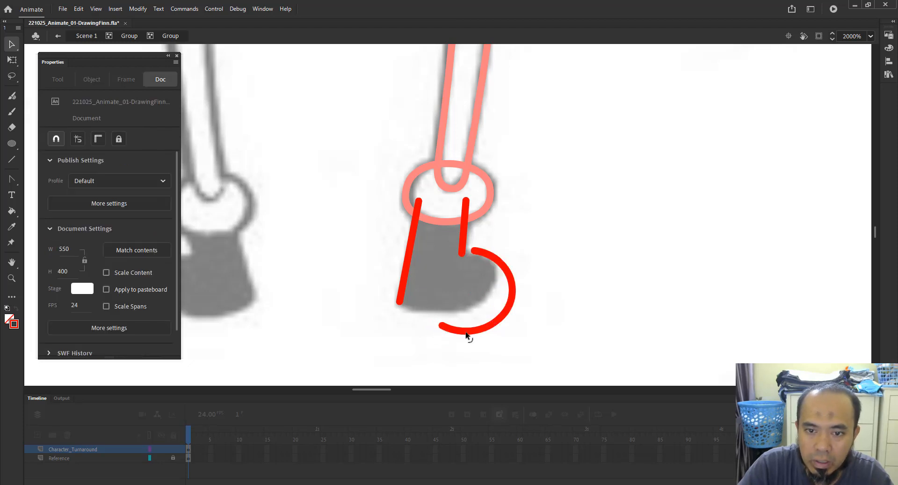
left_click_drag(442, 327, 401, 304)
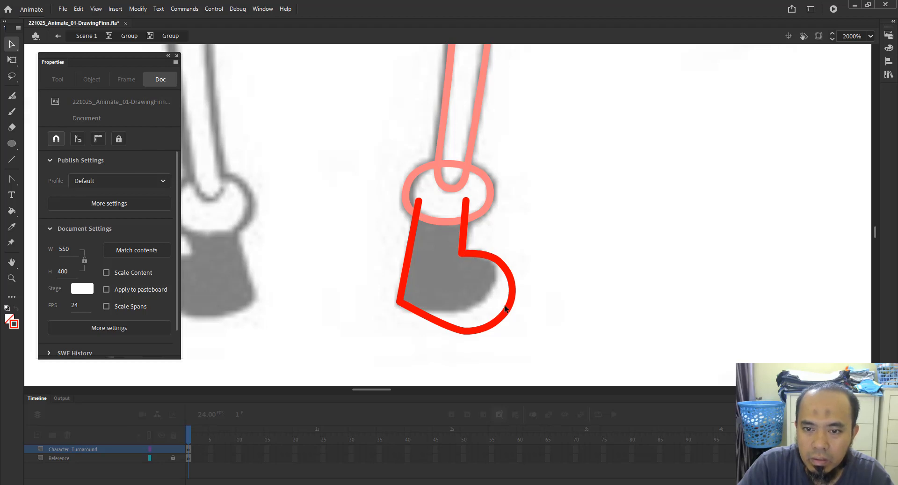
mouse_move(507, 317)
left_mouse_down()
mouse_move(489, 306)
mouse_move(477, 315)
mouse_move(487, 304)
mouse_move(475, 334)
mouse_move(466, 283)
mouse_move(475, 304)
mouse_move(453, 302)
left_mouse_up()
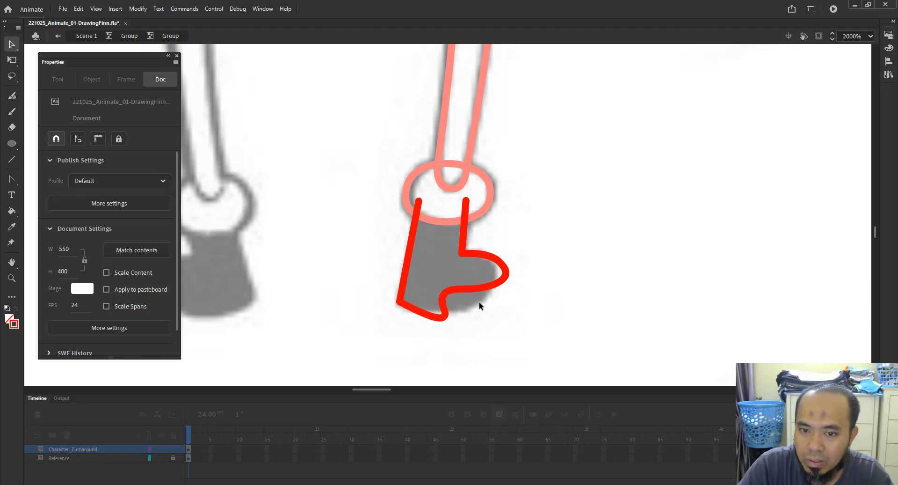
Undo the recent sole edits back to the separate arc beside the foot lines, then delete the arc.
mouse_move(456, 270)
left_mouse_down()
mouse_move(499, 311)
mouse_move(481, 304)
left_mouse_up()
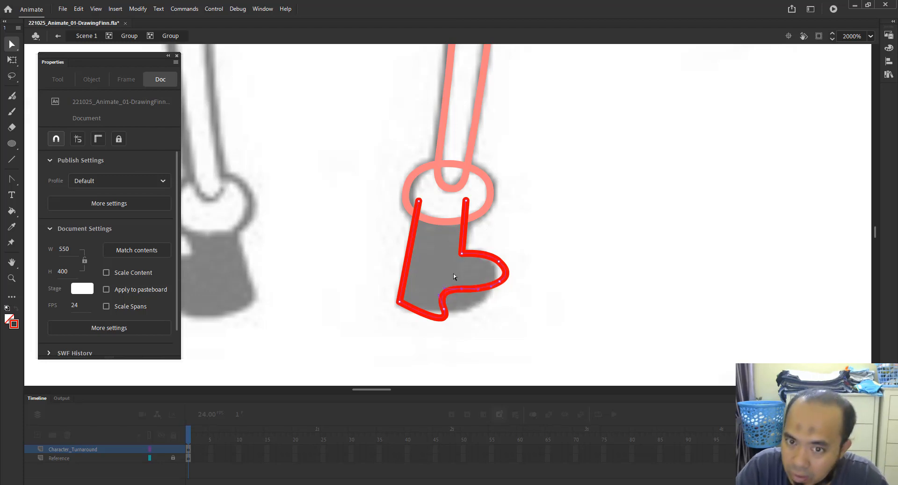
key("ctrl+z")
key("ctrl+z")
key("ctrl+z")
key("ctrl+z")
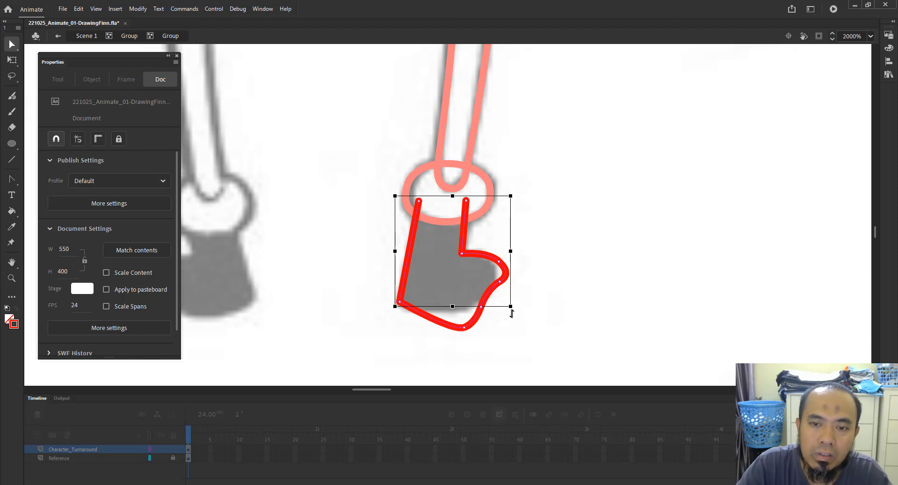
key("ctrl+z")
key("ctrl+z")
key("ctrl+z")
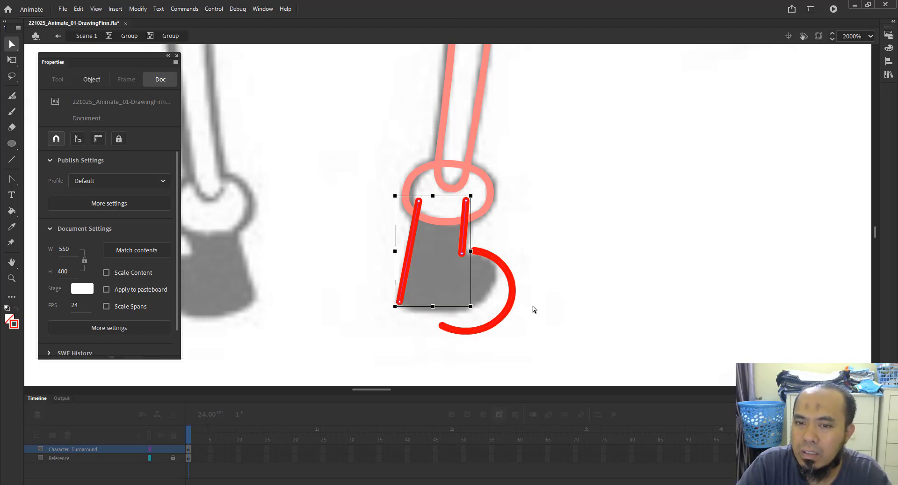
left_click(513, 287)
key("Delete")
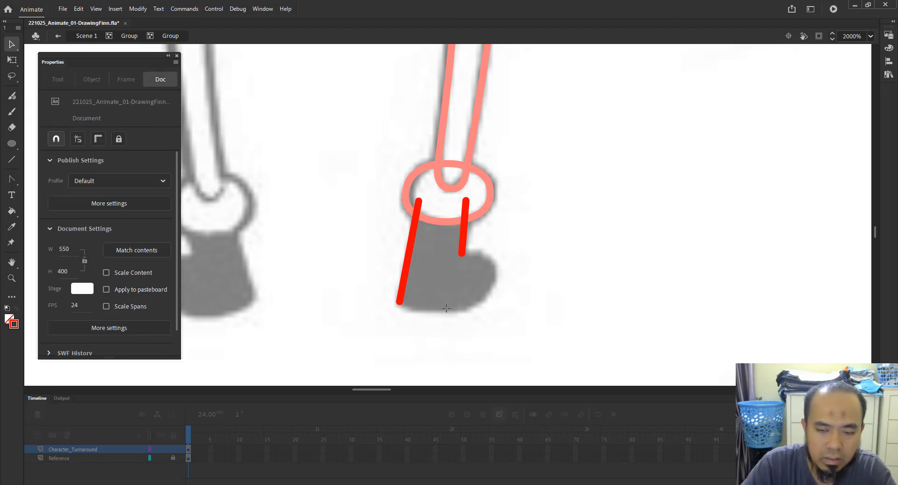
Draw a straight sole line under the front foot and join its end to the bottom of the front foot line.
key("n")
left_click_drag(418, 304, 490, 305)
key("v")
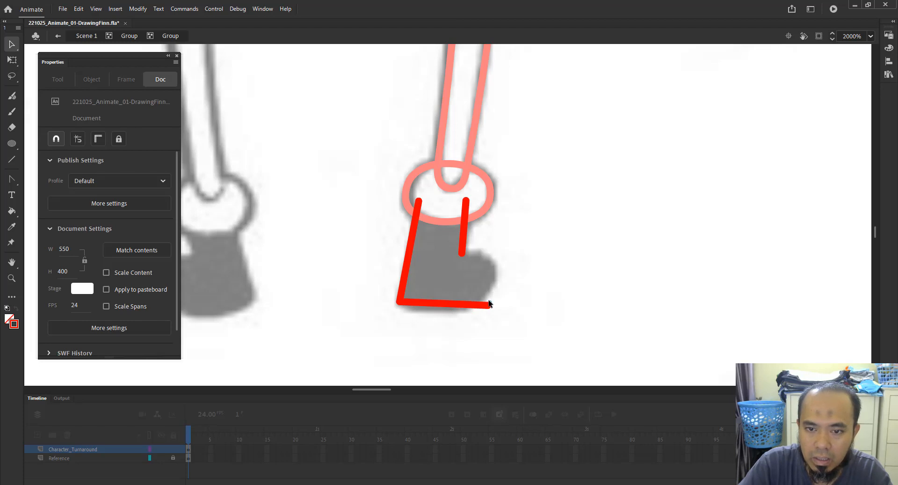
left_click_drag(489, 304, 463, 254)
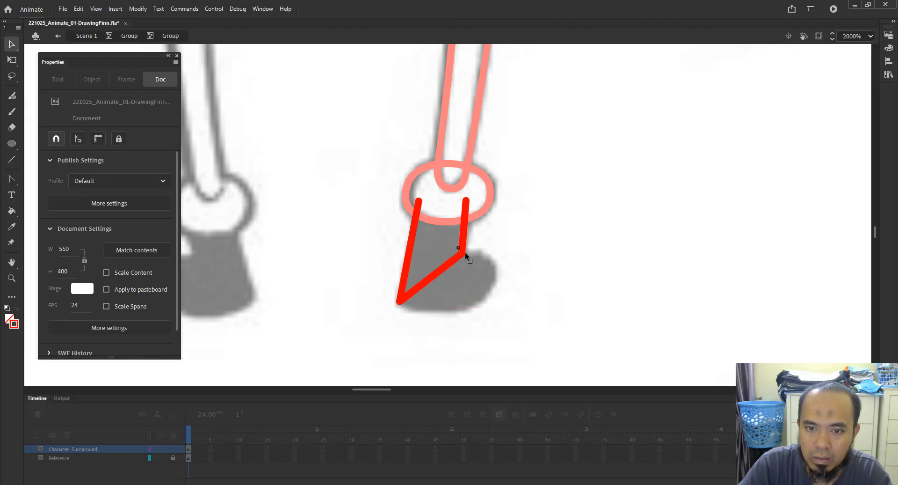
Turn off Snap to Objects and reshape the sole lines into a rounded toe that follows the reference foot.
left_click(95, 9)
mouse_move(217, 111)
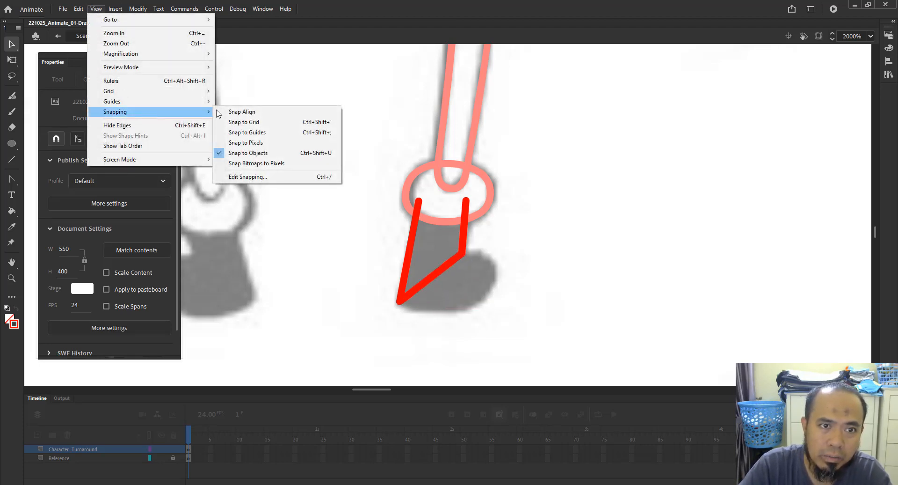
left_click(252, 153)
key("z")
left_click_drag(359, 157, 542, 334)
key("v")
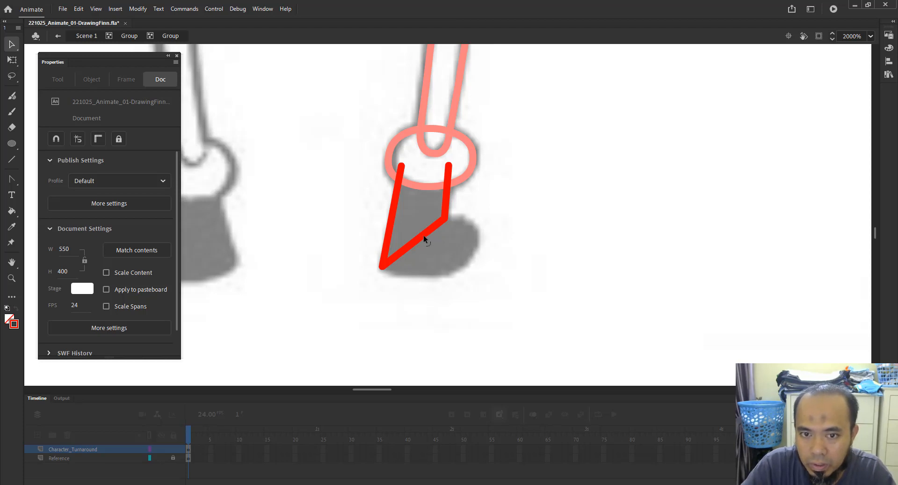
mouse_move(424, 235)
left_mouse_down()
mouse_move(445, 261)
mouse_move(433, 276)
left_mouse_up()
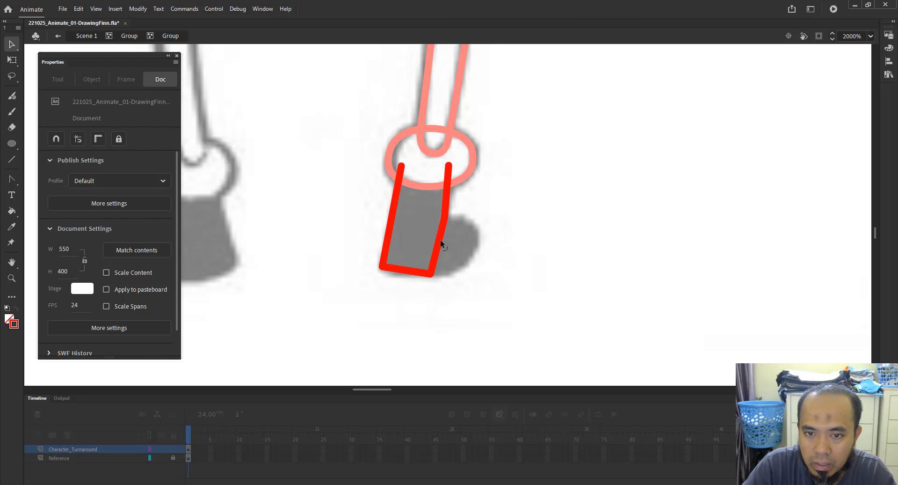
left_click_drag(440, 243, 483, 234)
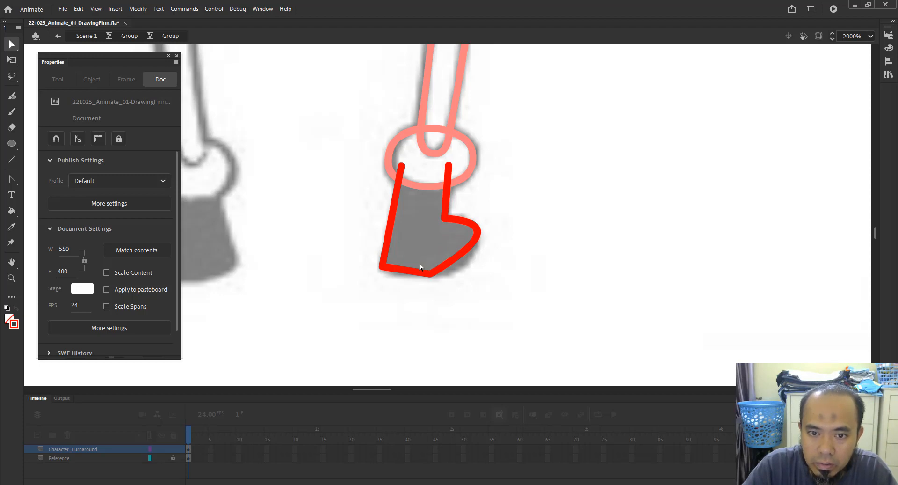
left_click_drag(409, 276, 456, 291)
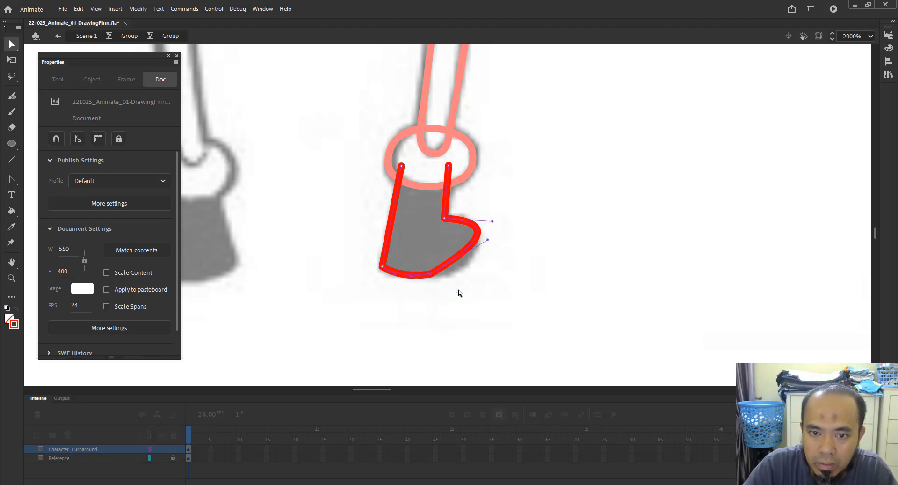
left_click_drag(488, 240, 488, 267)
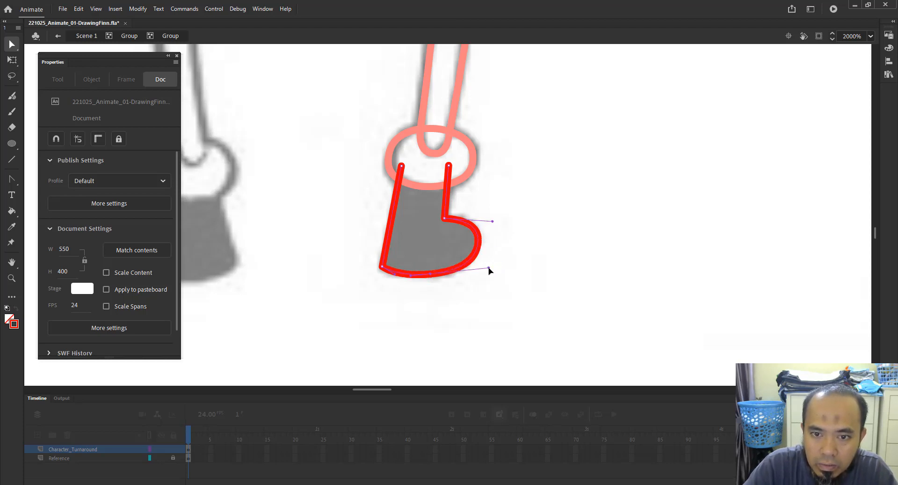
left_click(494, 307)
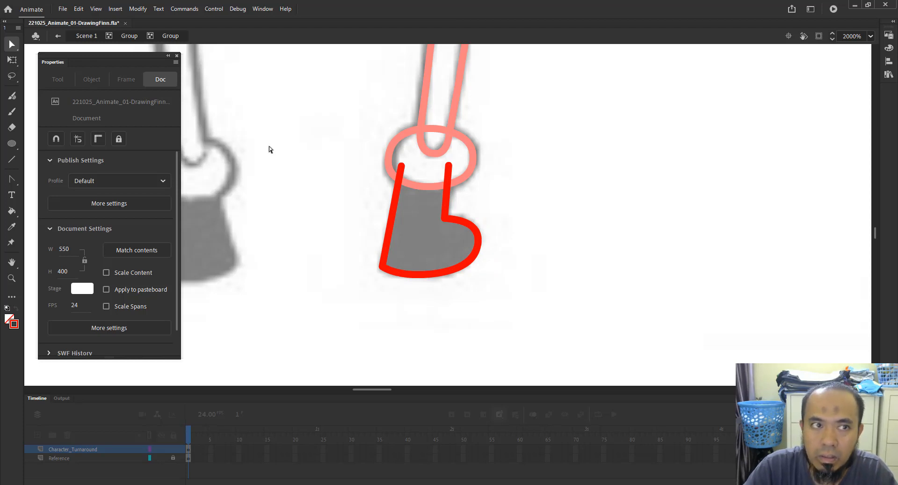
Exit the groups back to Scene 1 and zoom out to see the whole first figure.
left_click(123, 37)
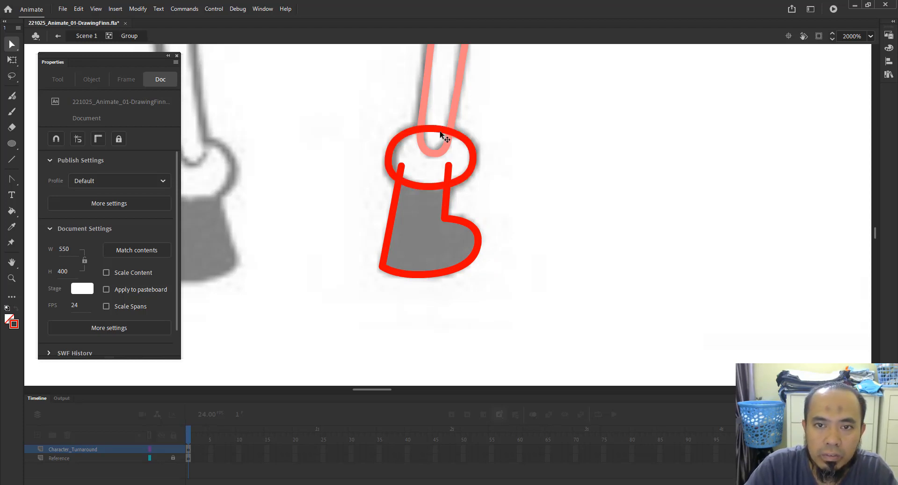
left_click_drag(488, 114, 444, 139)
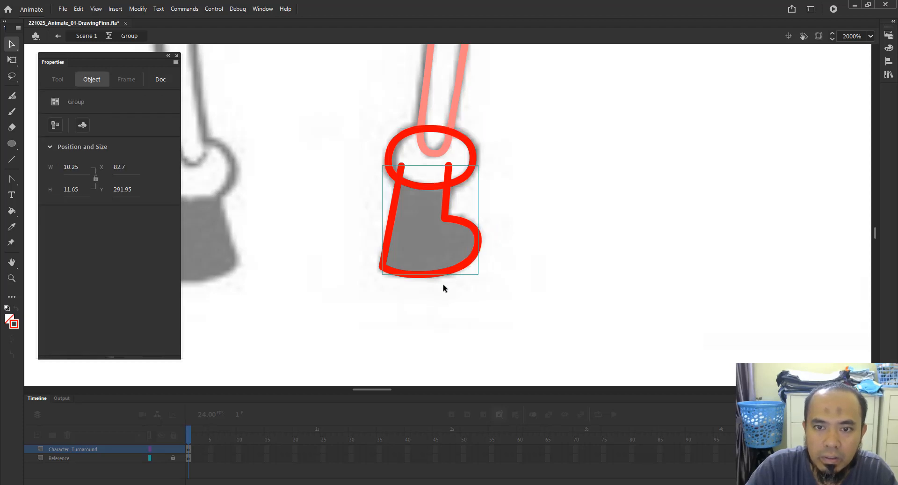
left_click(86, 36)
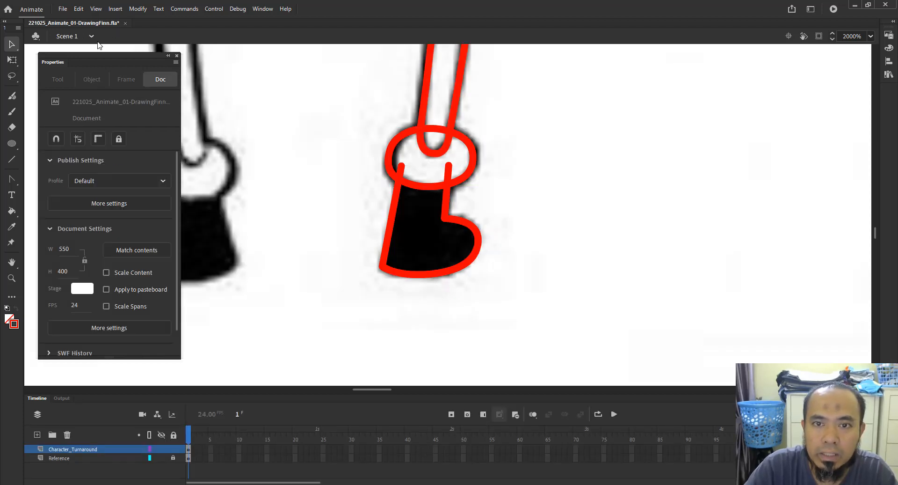
left_click_drag(552, 188, 304, 270)
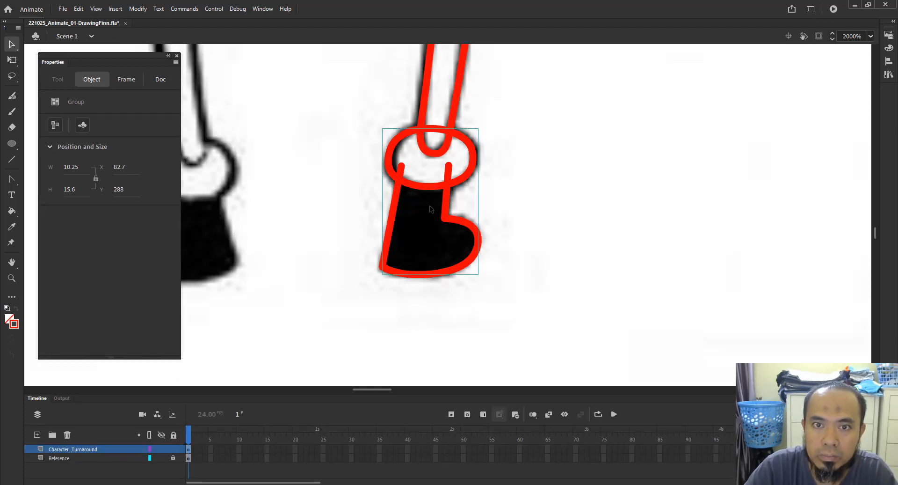
key("z")
left_click(483, 145, "alt")
left_click(512, 149, "alt")
left_click_drag(438, 136, 505, 222)
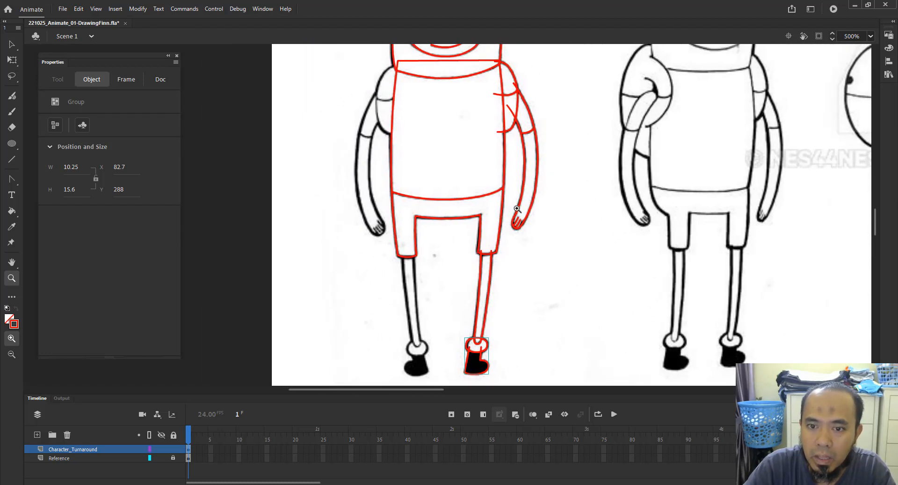
left_click(472, 184, "alt")
key("v")
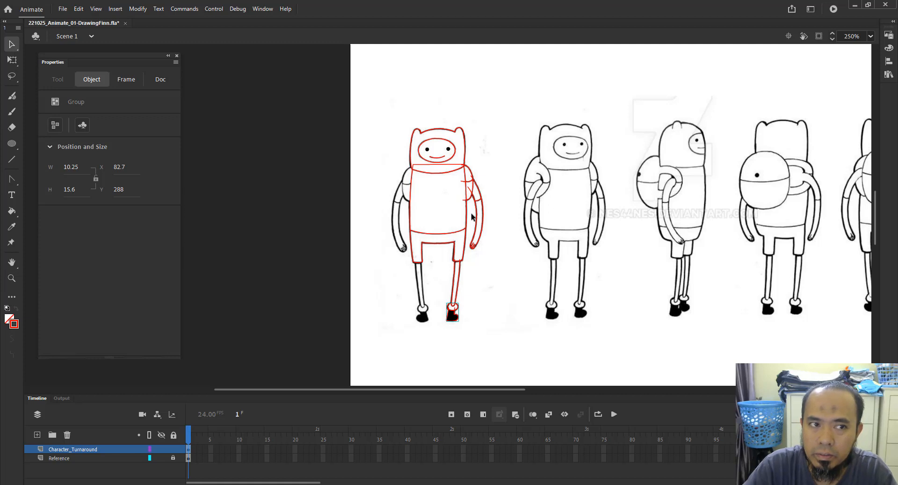
Select the back arm group with the Free Transform tool and open the Transform panel beside the stage.
left_click_drag(505, 175, 487, 199)
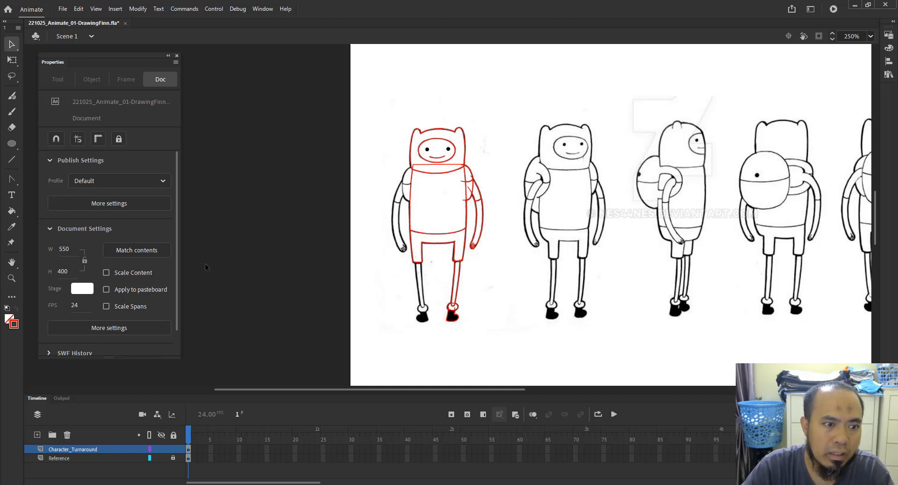
scroll(87, 232, "down", 1)
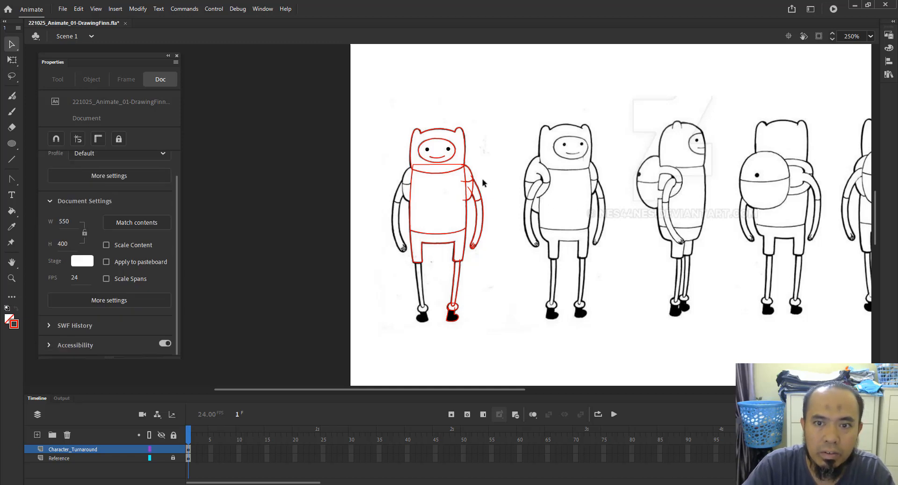
left_click(472, 192)
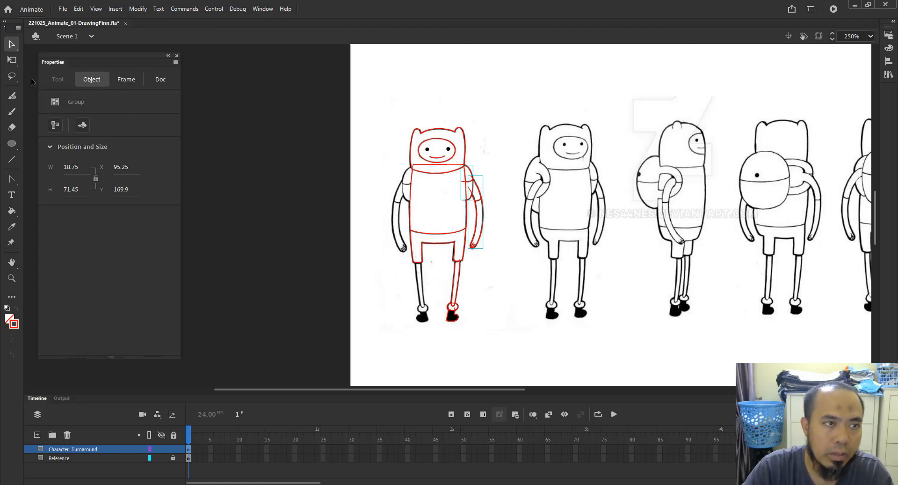
left_click(17, 61)
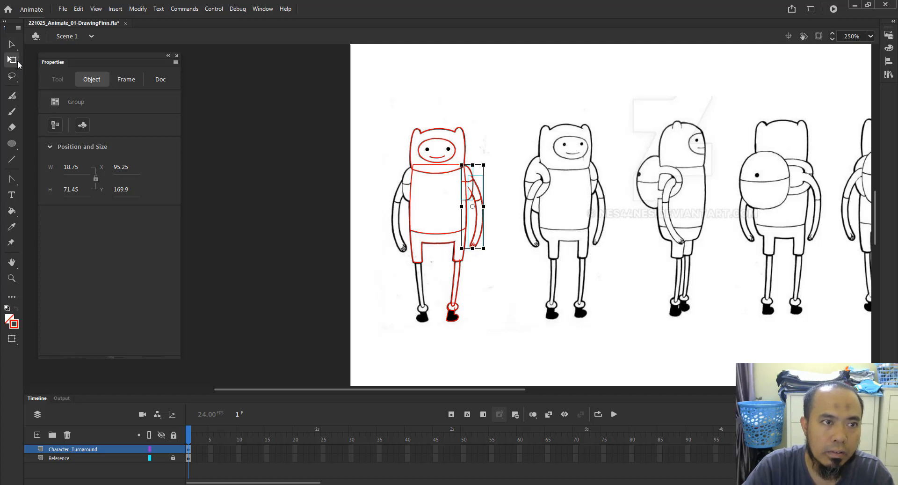
left_click(50, 148)
left_click(50, 148)
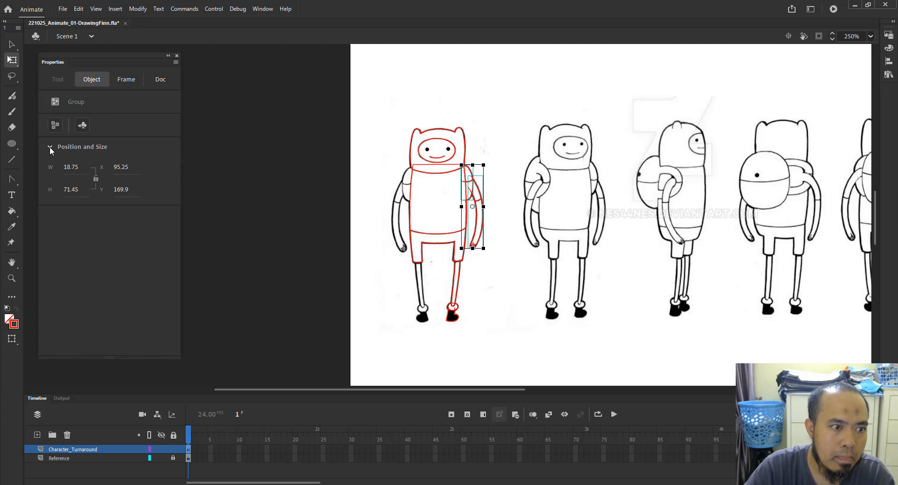
left_click(259, 11)
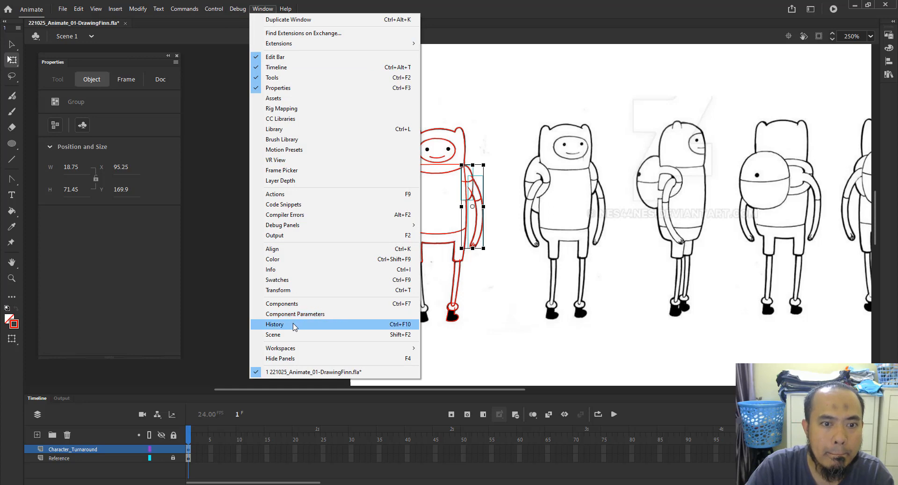
left_click(317, 290)
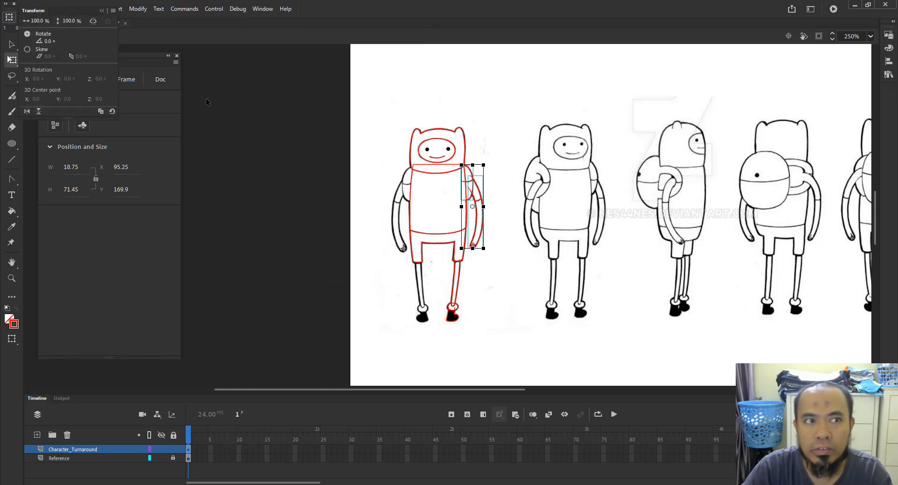
left_click_drag(45, 15, 232, 104)
right_click(471, 192)
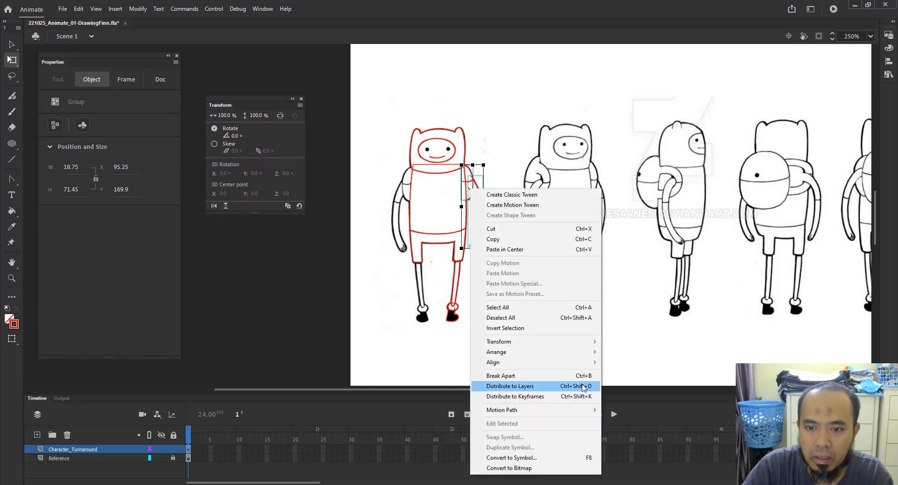
mouse_move(587, 342)
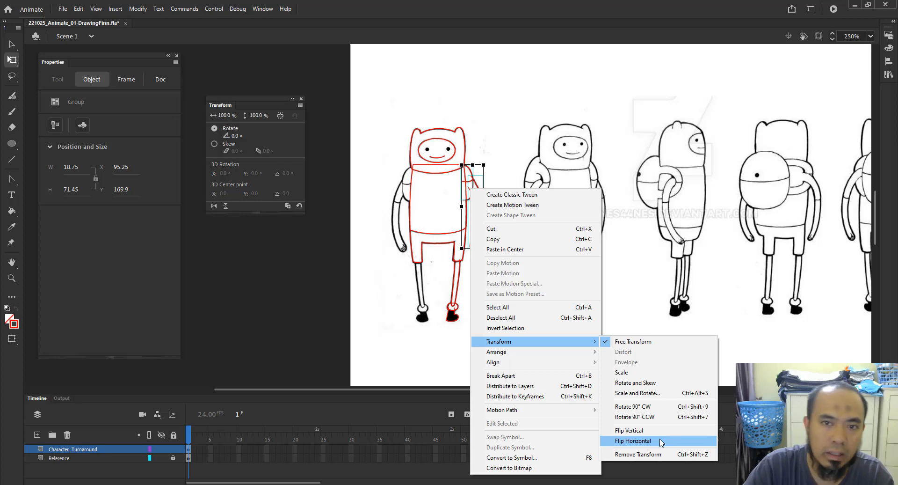
left_click(516, 148)
Select the back arm and leg groups together and try flipping them horizontally.
left_click(473, 187)
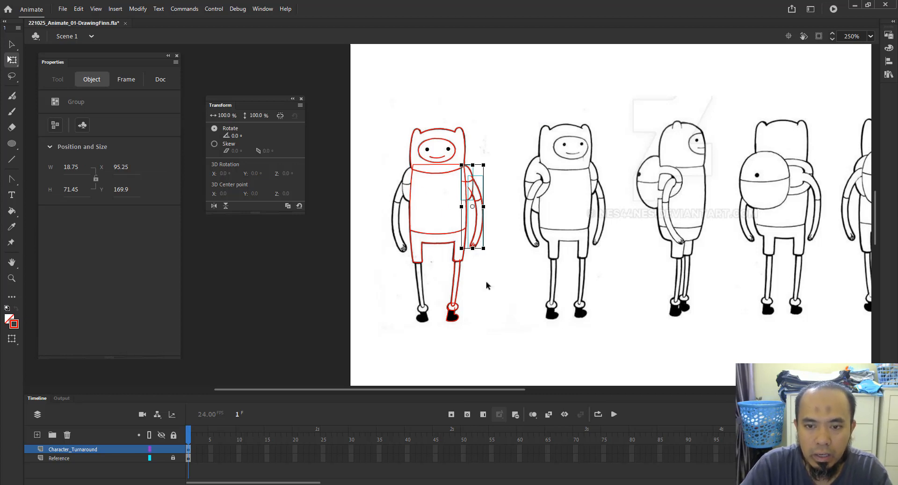
left_click_drag(487, 285, 429, 346)
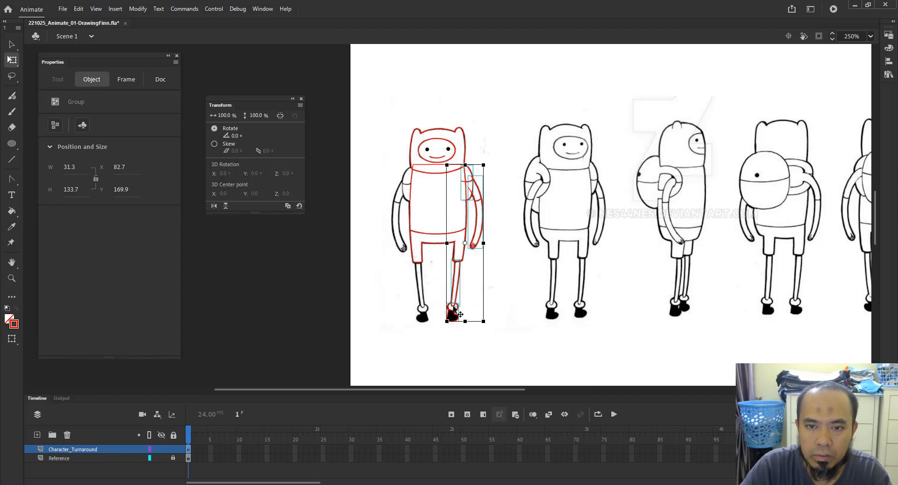
right_click(474, 185)
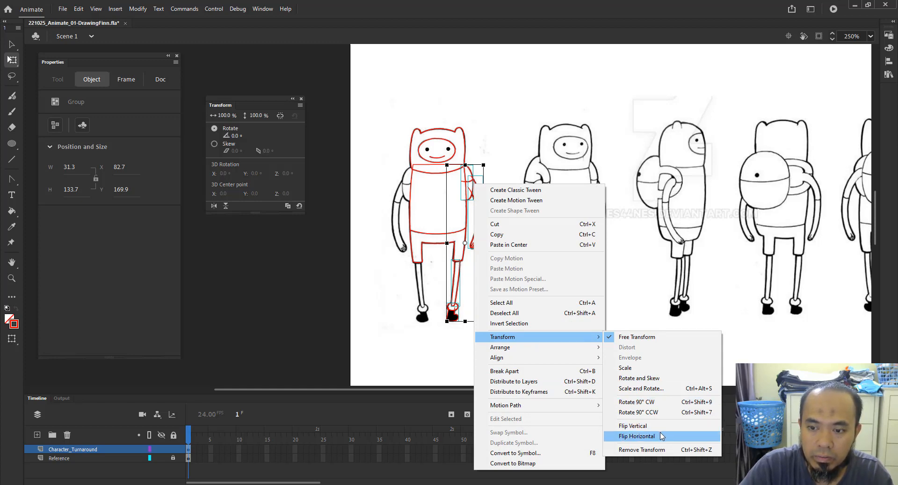
left_click(661, 435)
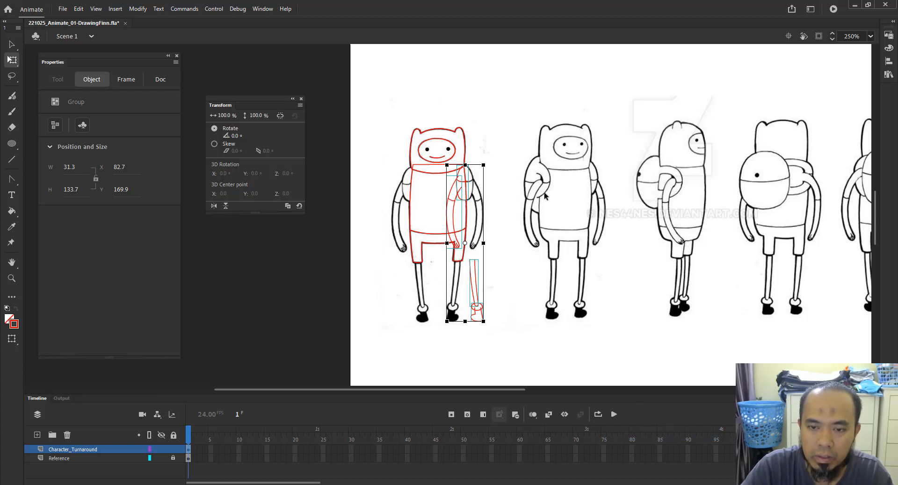
key("ctrl+z")
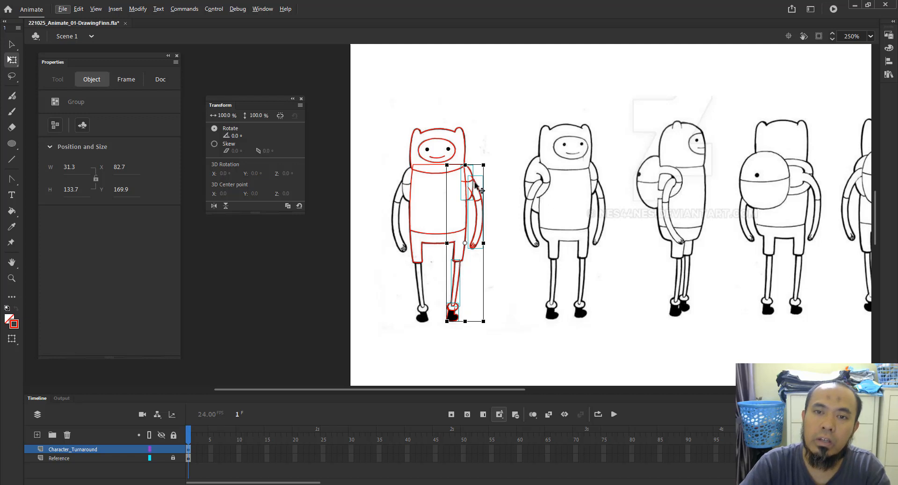
Flip the selected back arm and leg groups horizontally and nudge them into place on the figure's left side.
left_click_drag(476, 184, 535, 193)
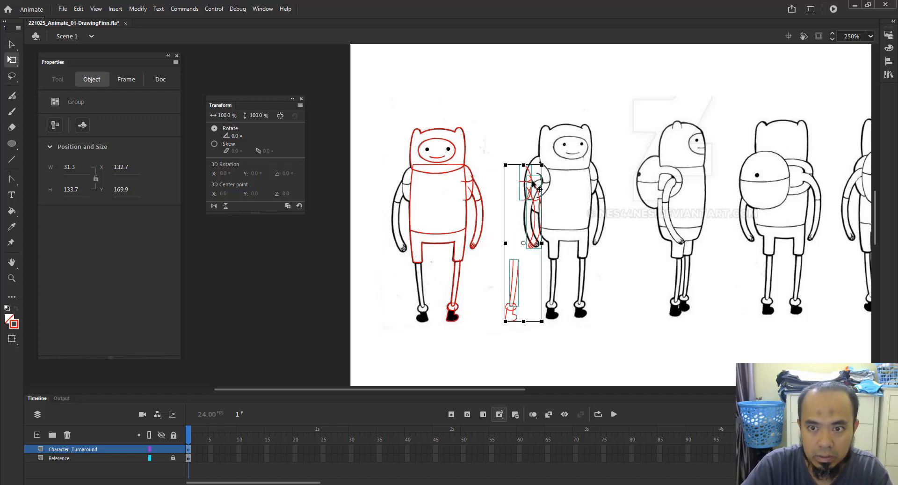
right_click(532, 190)
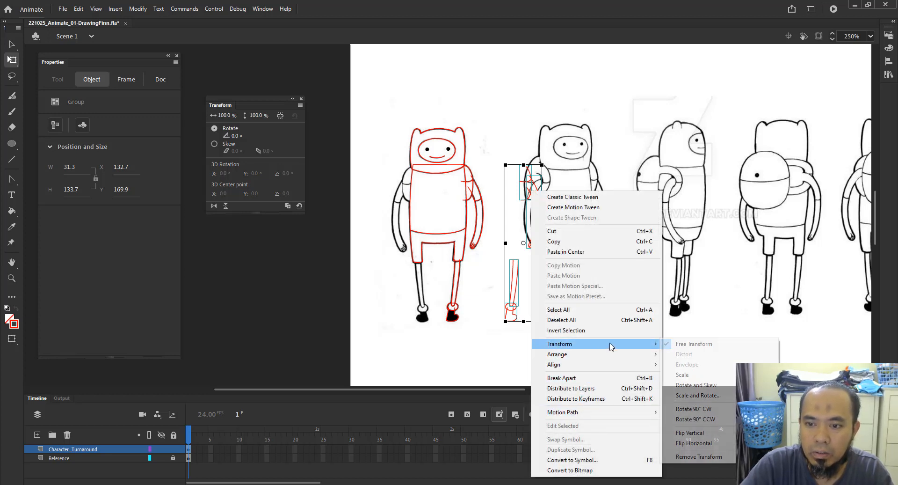
left_click(706, 443)
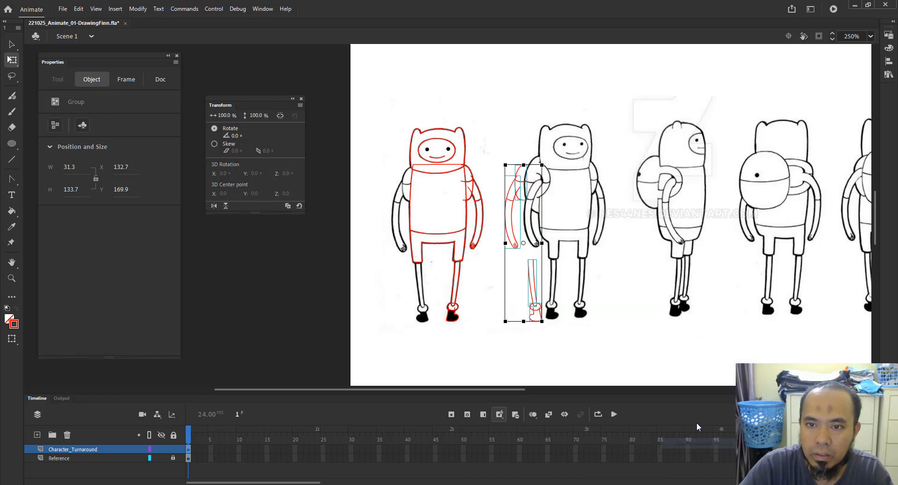
left_click_drag(520, 188, 409, 187)
key("Left")
key("Left")
key("Left")
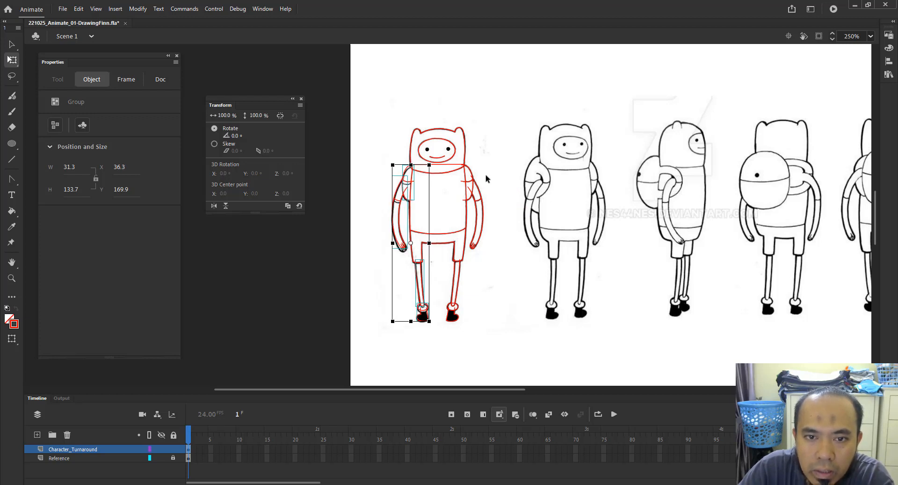
Examine the mirrored arm and leg outlines against the reference figure up close.
left_click(496, 175)
key("z")
left_click_drag(374, 141, 495, 306)
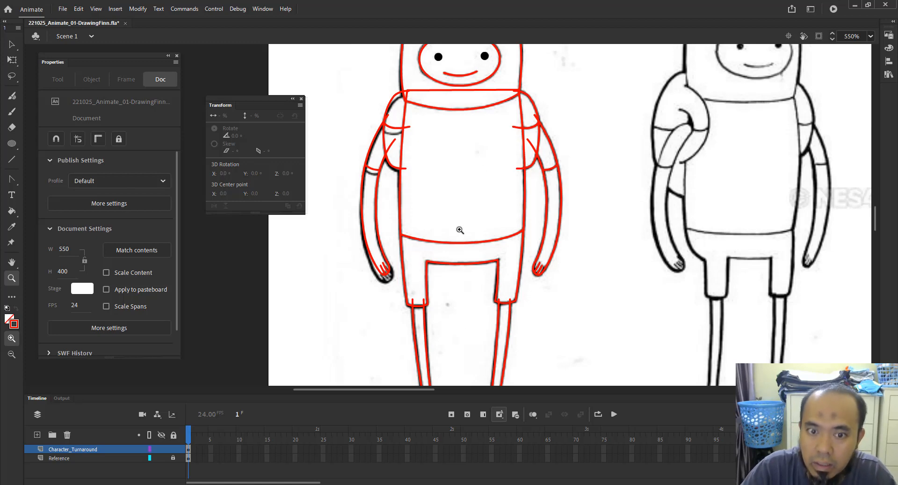
left_click(450, 256, "alt")
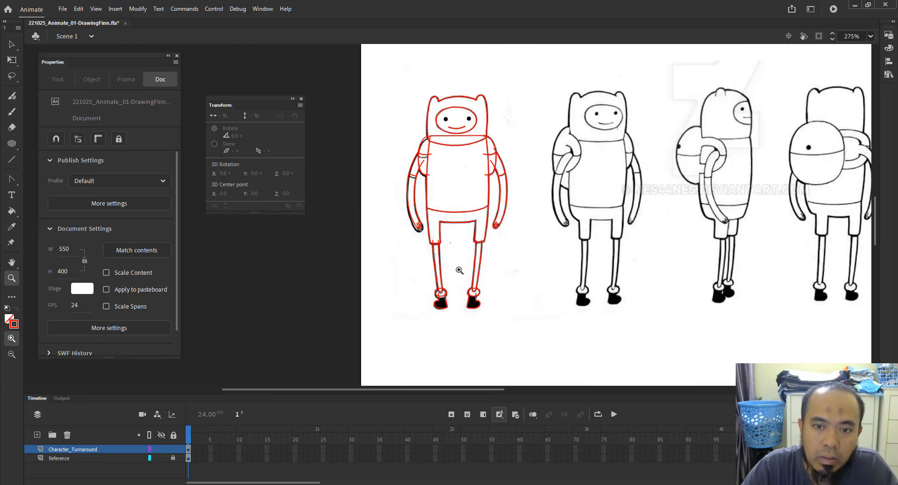
left_click_drag(457, 268, 453, 271)
left_click_drag(397, 116, 542, 340)
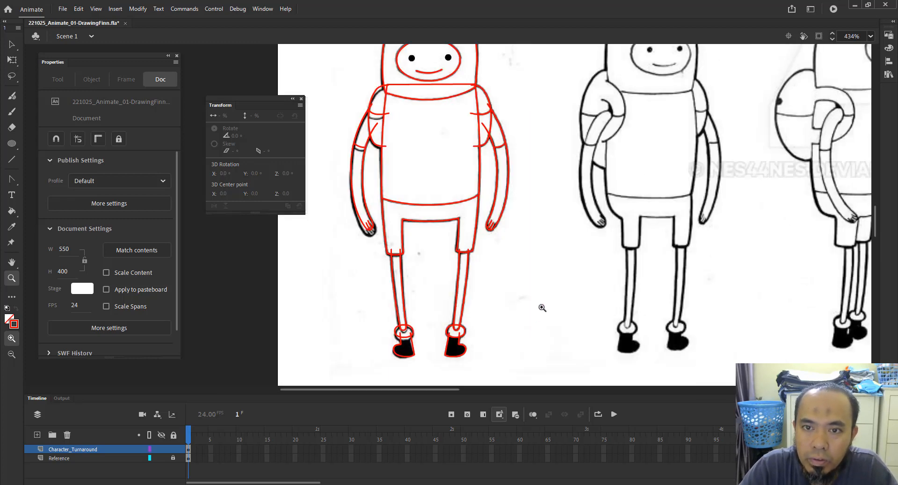
key("v")
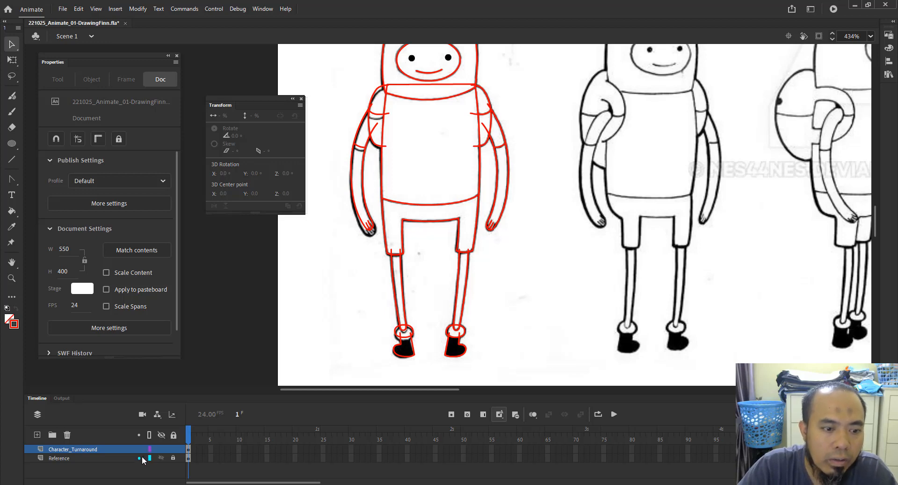
Hide the Reference layer to view the red outline of the first figure on its own.
left_click(162, 459)
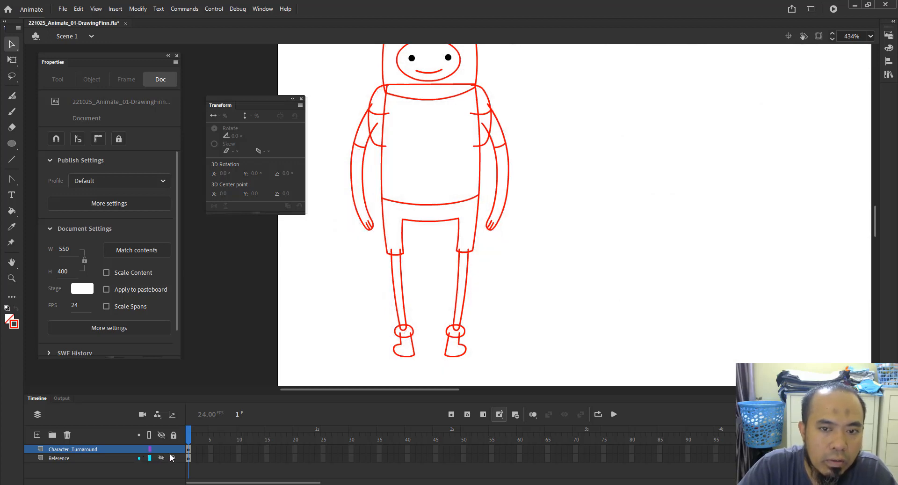
key("z")
left_click(481, 141, "alt")
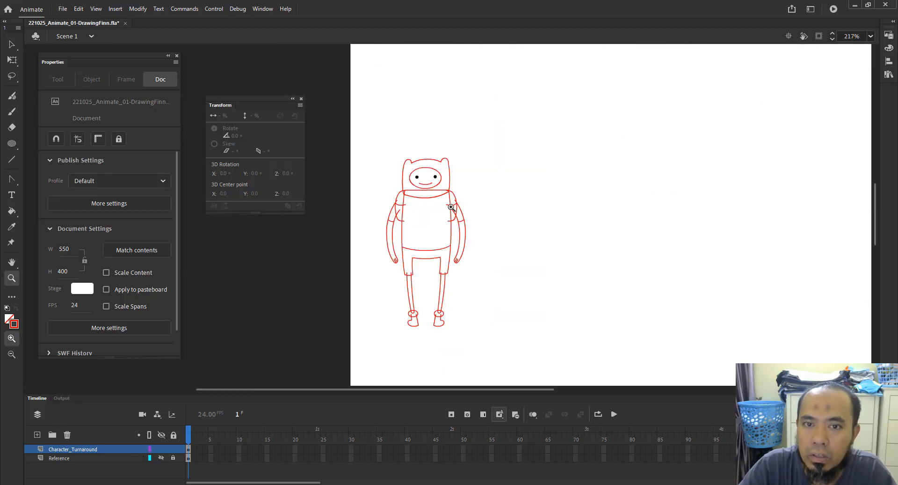
left_click_drag(354, 118, 517, 356)
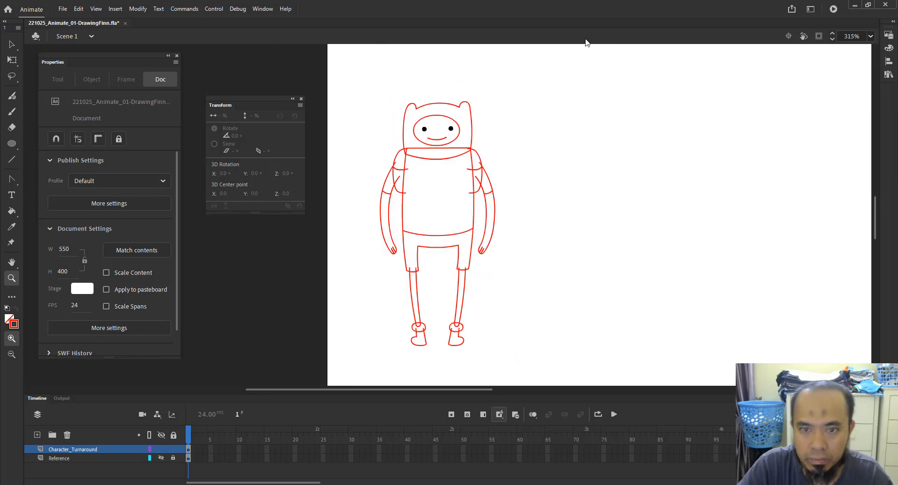